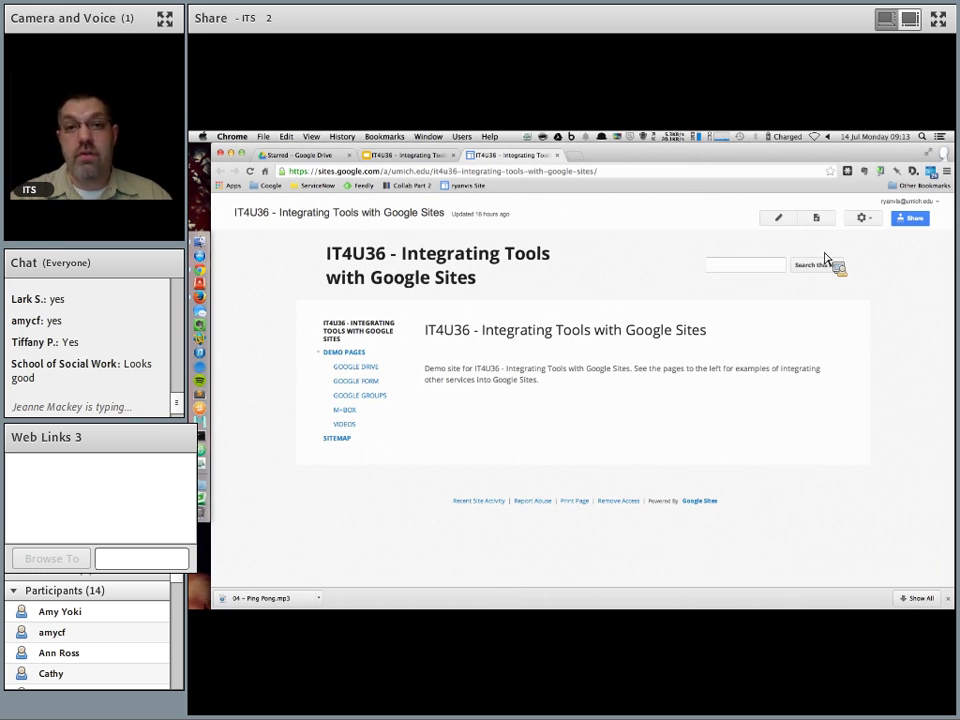
{"action": "left_click", "coordinate": [877, 222]}
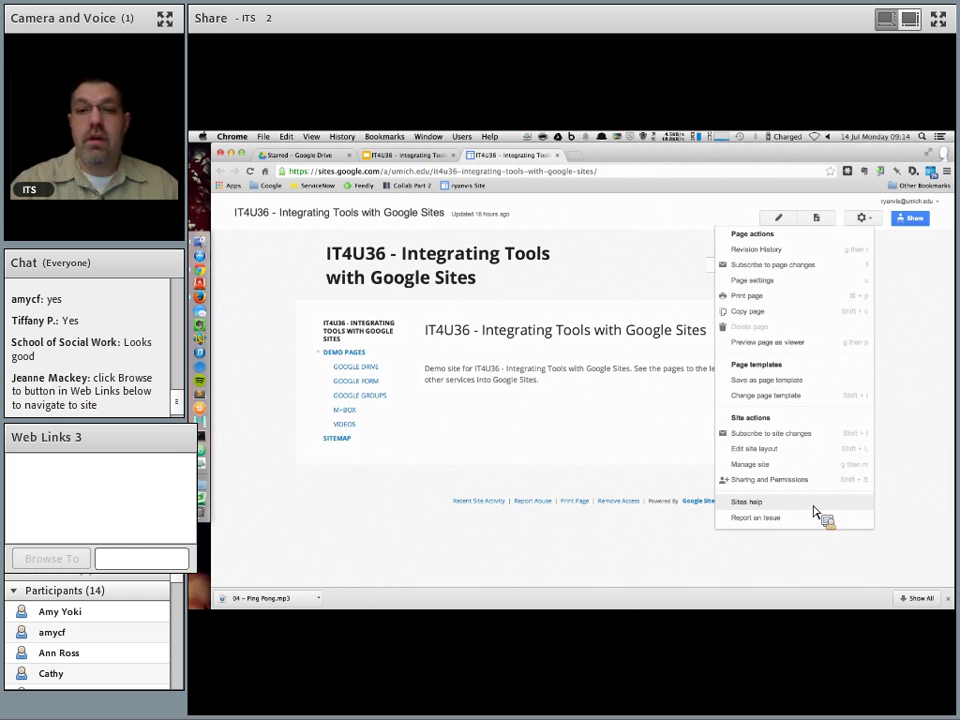
{"action": "left_click", "coordinate": [605, 423]}
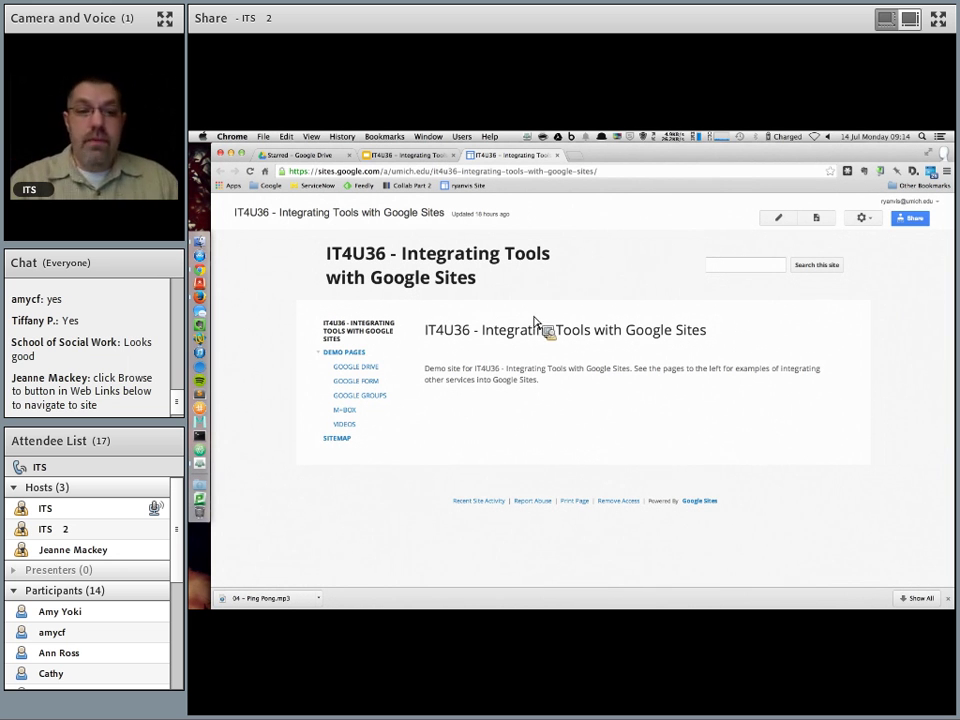
{"action": "left_click", "coordinate": [357, 374]}
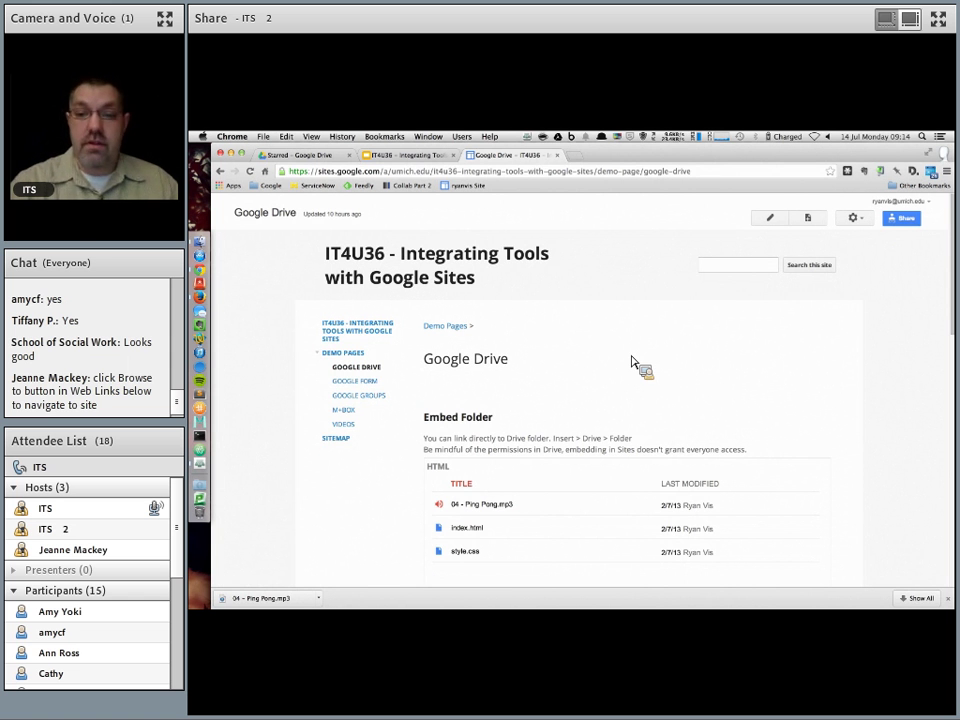
- Scroll through the Embed Folder section and its embedded folder of three files
{"action": "scroll", "coordinate": [850, 345], "scroll_direction": "down", "scroll_amount": 2}
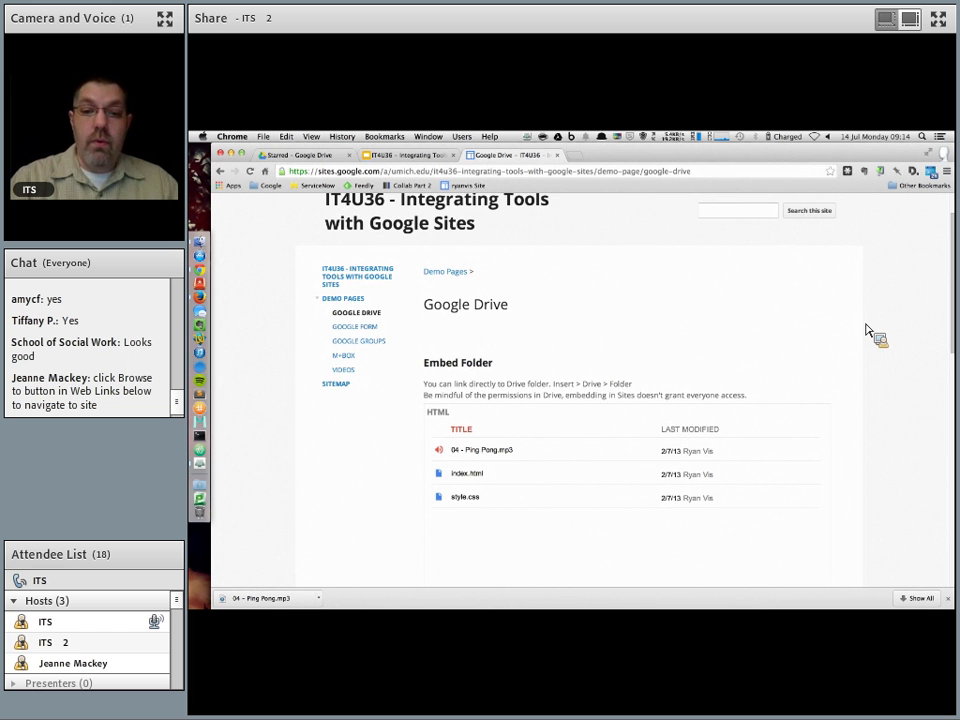
{"action": "scroll", "coordinate": [868, 325], "scroll_direction": "down", "scroll_amount": 2}
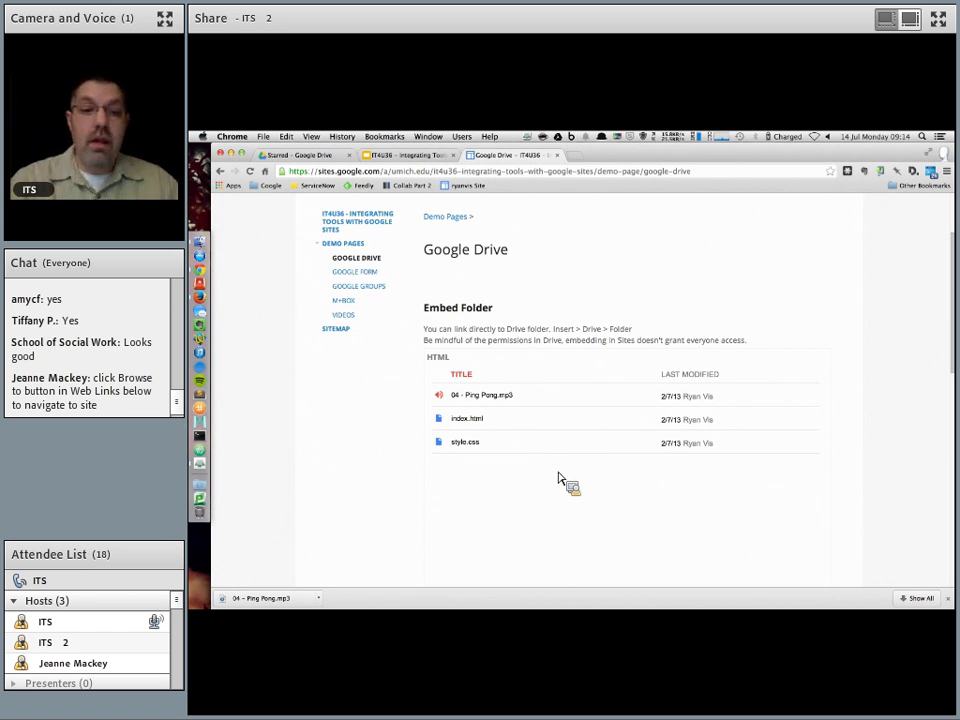
{"action": "scroll", "coordinate": [880, 370], "scroll_direction": "down", "scroll_amount": 3}
{"action": "scroll", "coordinate": [866, 380], "scroll_direction": "down", "scroll_amount": 6}
{"action": "scroll", "coordinate": [864, 350], "scroll_direction": "up", "scroll_amount": 5}
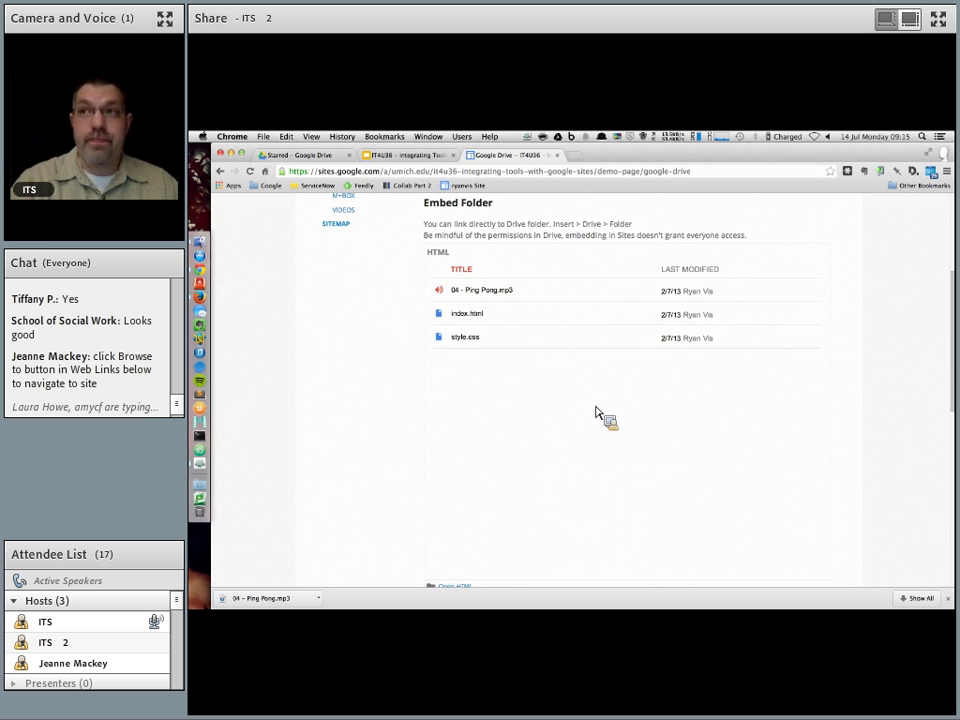
{"action": "scroll", "coordinate": [671, 403], "scroll_direction": "up", "scroll_amount": 2}
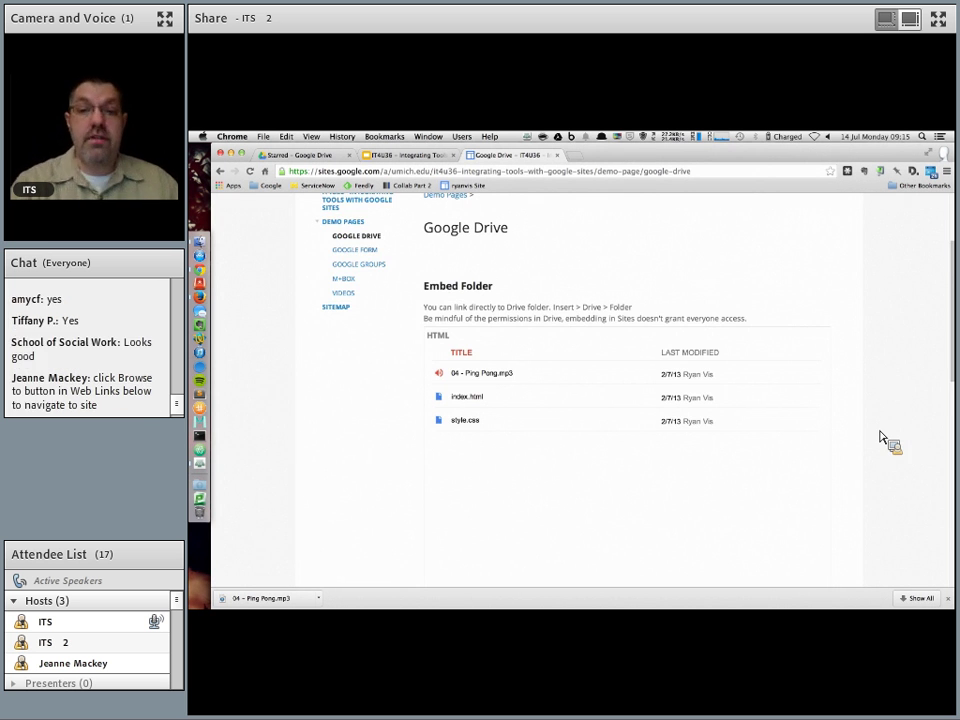
{"action": "scroll", "coordinate": [874, 370], "scroll_direction": "down", "scroll_amount": 1}
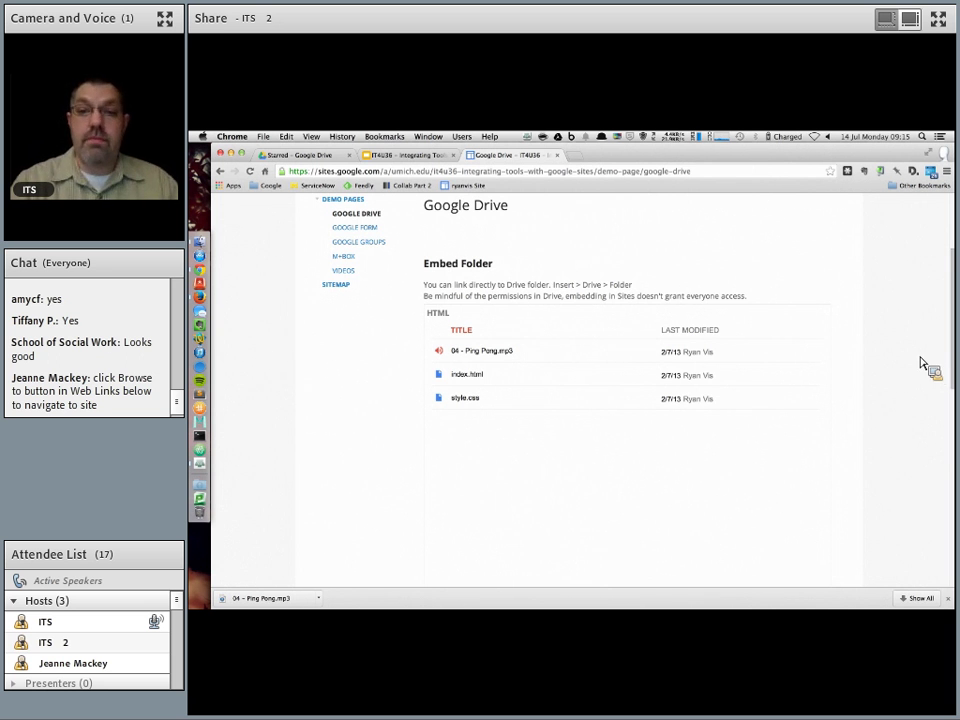
{"action": "scroll", "coordinate": [920, 362], "scroll_direction": "down", "scroll_amount": 1}
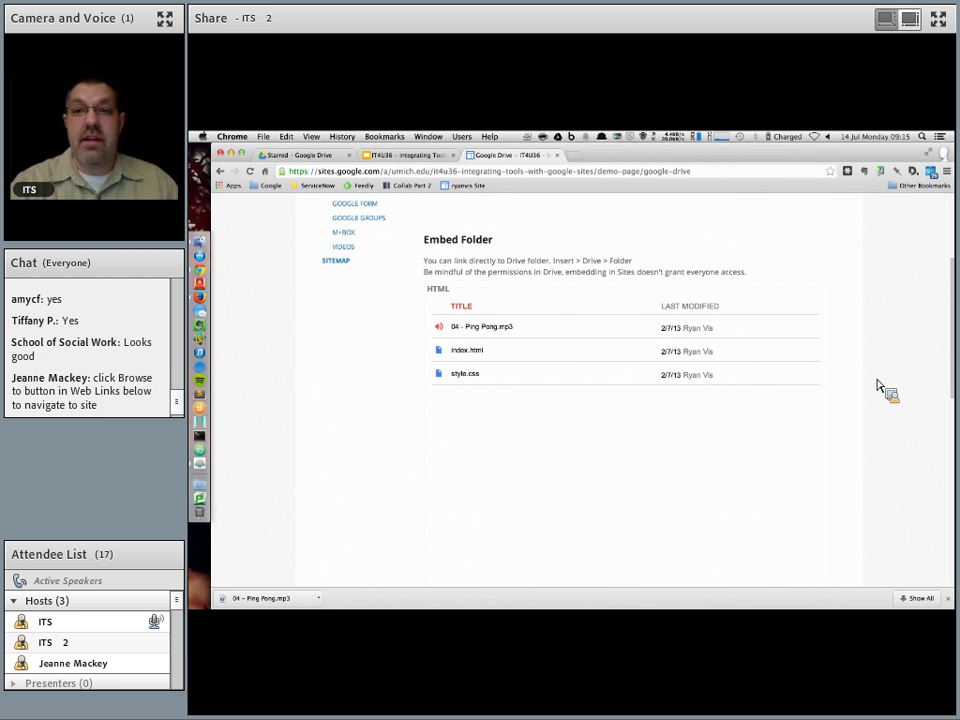
{"action": "scroll", "coordinate": [877, 385], "scroll_direction": "down", "scroll_amount": 1}
{"action": "scroll", "coordinate": [877, 385], "scroll_direction": "up", "scroll_amount": 3}
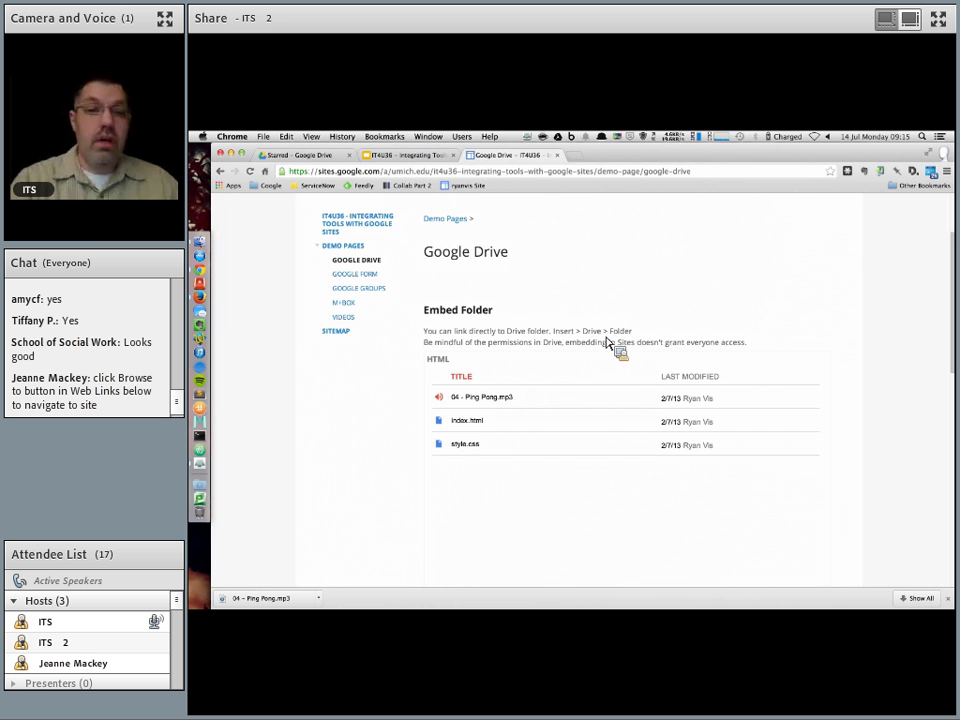
{"action": "scroll", "coordinate": [700, 335], "scroll_direction": "up", "scroll_amount": 2}
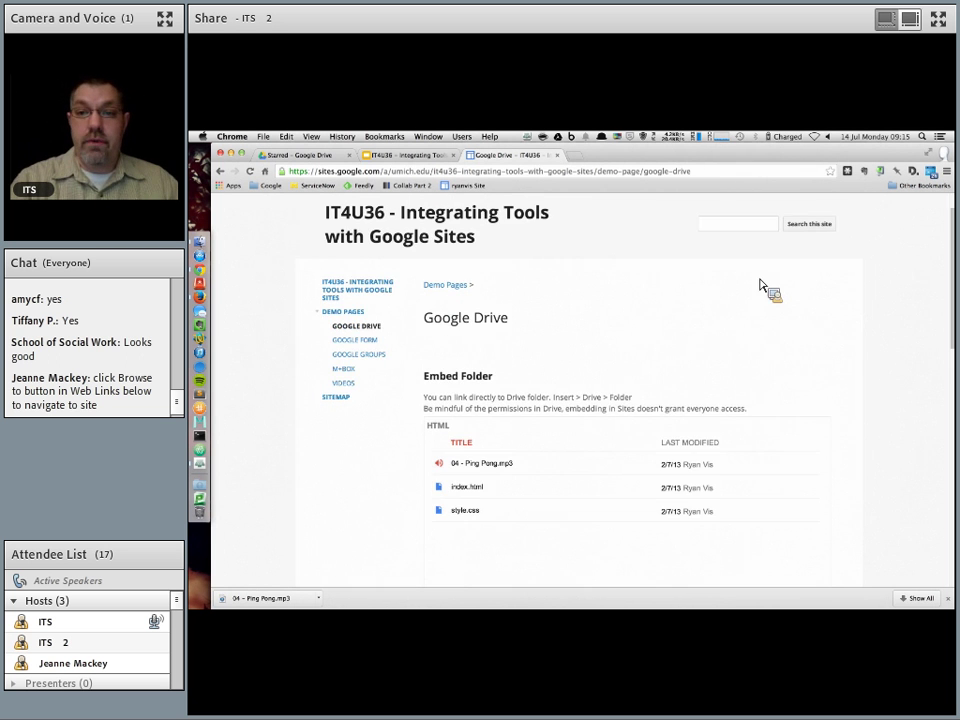
{"action": "scroll", "coordinate": [762, 280], "scroll_direction": "up", "scroll_amount": 1}
- In edit mode, delete the existing Drive folder embed from the Embed Folder section
{"action": "left_click", "coordinate": [777, 227]}
{"action": "scroll", "coordinate": [850, 380], "scroll_direction": "down", "scroll_amount": 4}
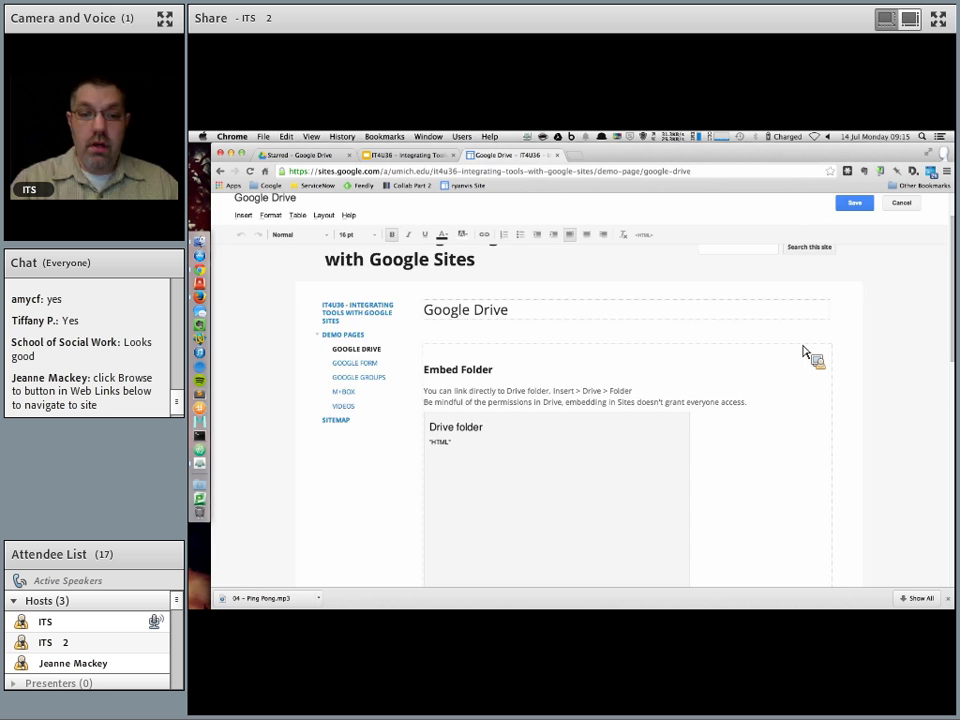
{"action": "left_click", "coordinate": [579, 424]}
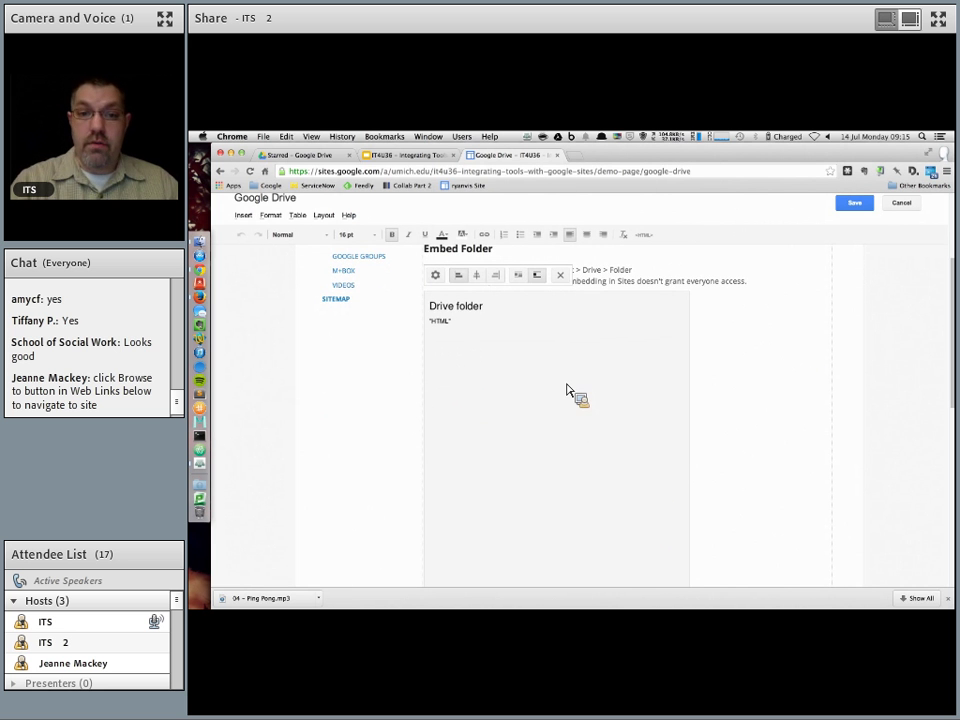
{"action": "left_click", "coordinate": [560, 274]}
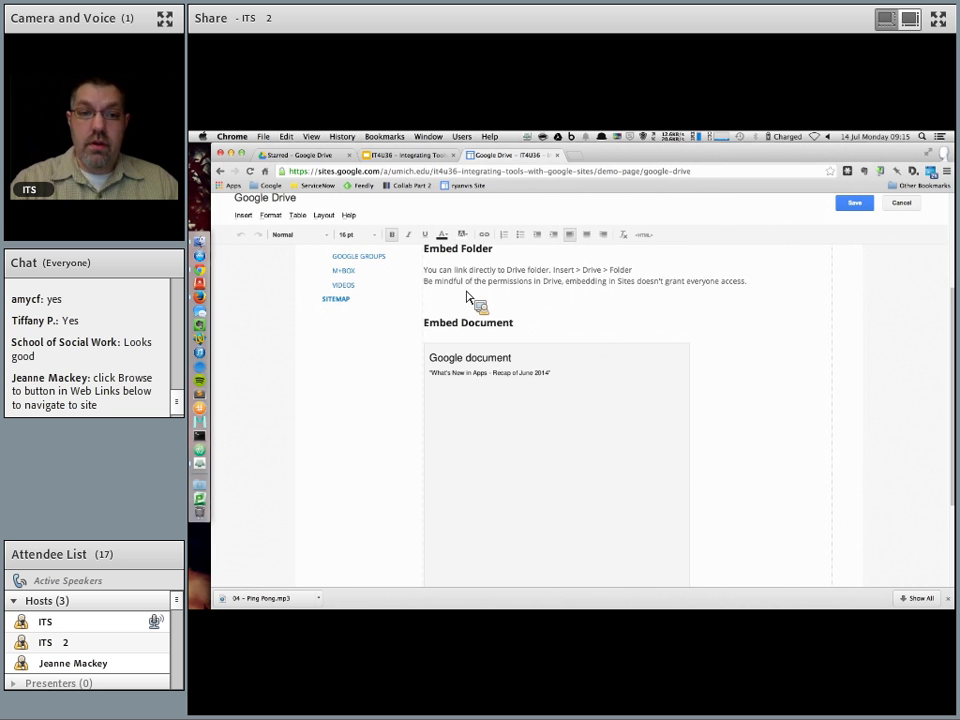
{"action": "scroll", "coordinate": [466, 298], "scroll_direction": "up", "scroll_amount": 1}
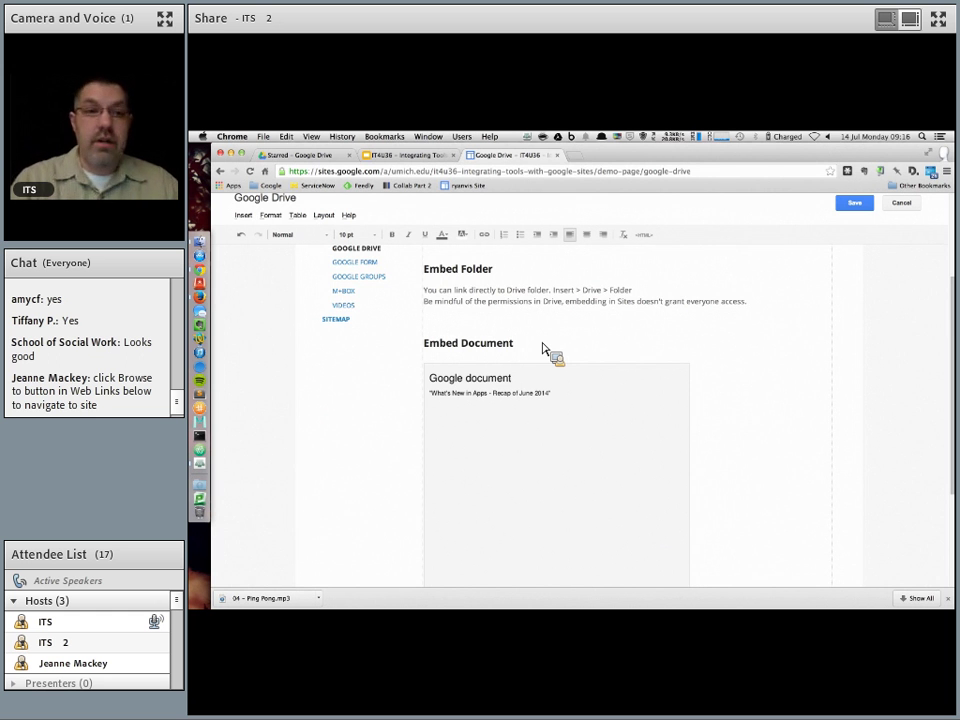
- Choose Insert > Drive > Folder and start a search in the folder picker
{"action": "left_click", "coordinate": [248, 219]}
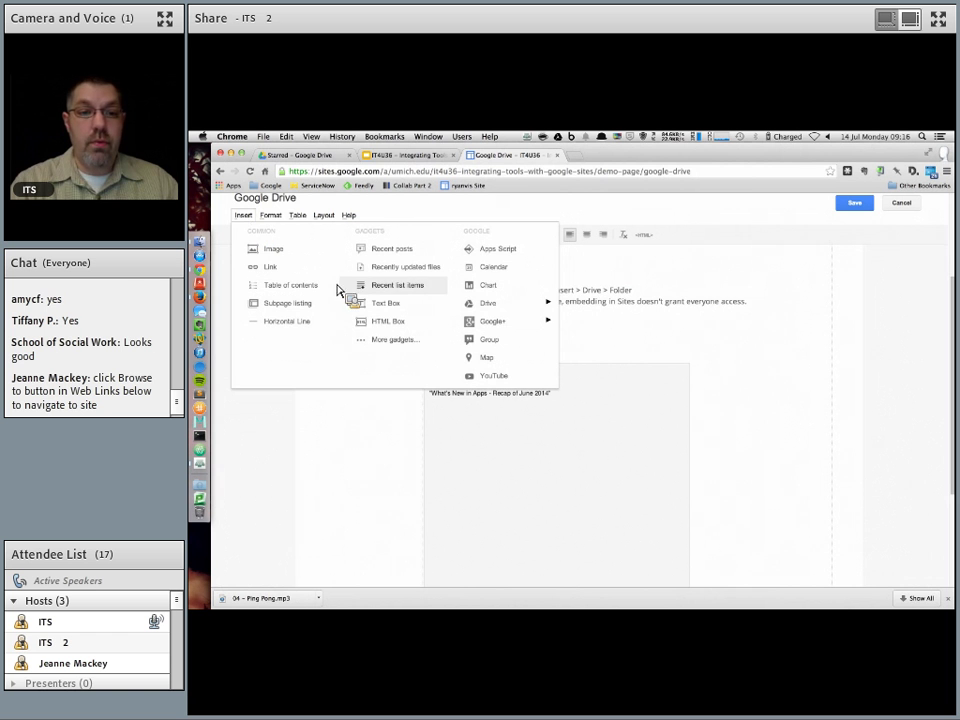
{"action": "mouse_move", "coordinate": [479, 308]}
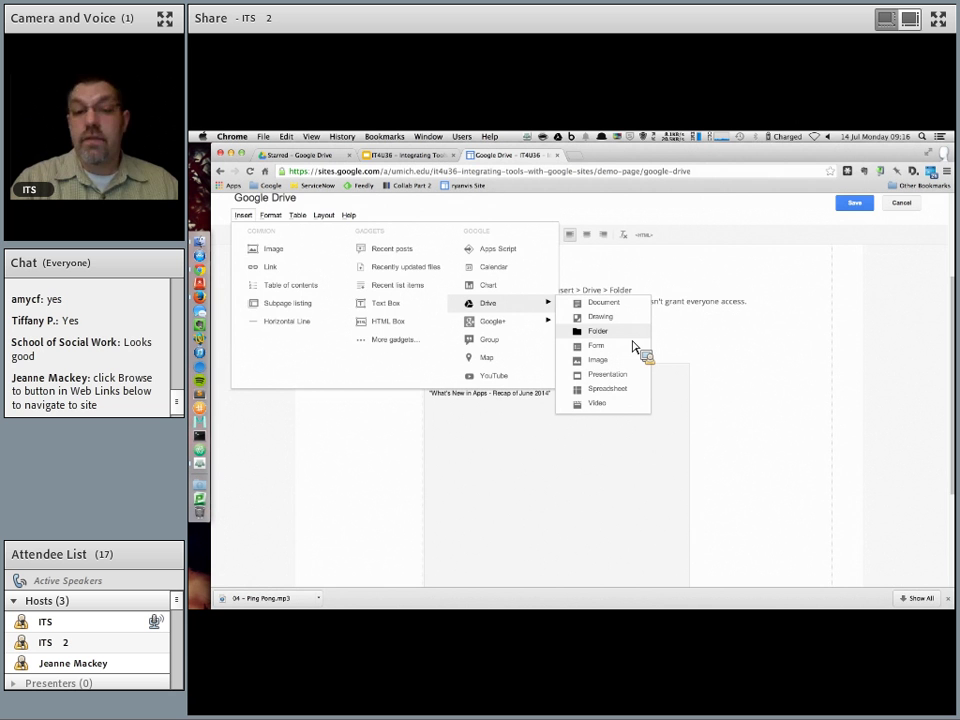
{"action": "left_click", "coordinate": [597, 332]}
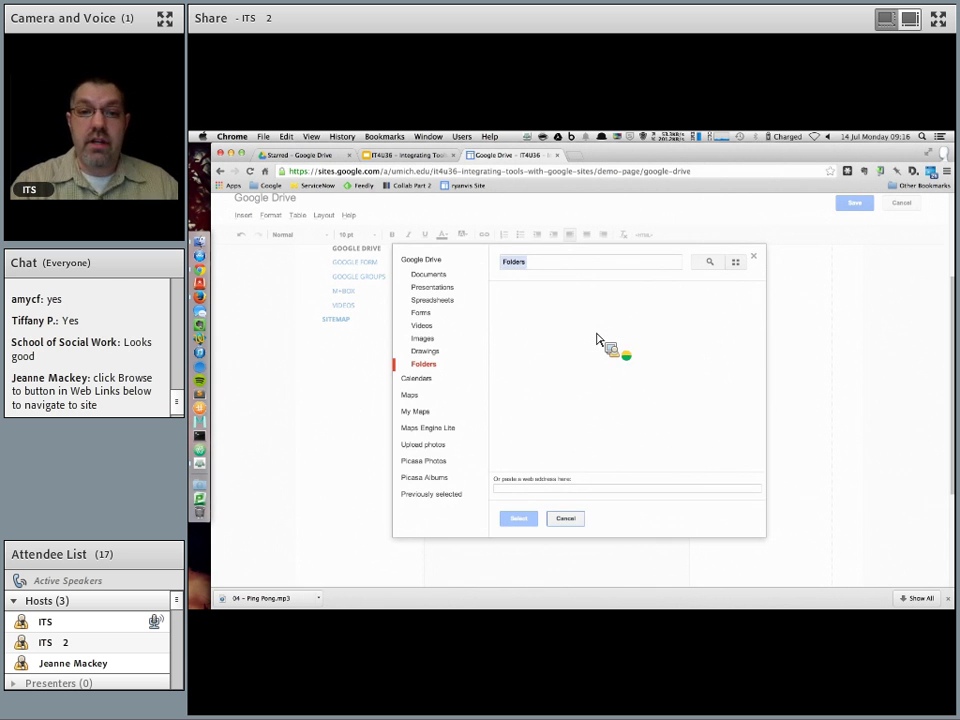
{"action": "left_click", "coordinate": [569, 266]}
- Search the picker for 'html' and select the HTML folder
{"action": "type", "text": "html"}
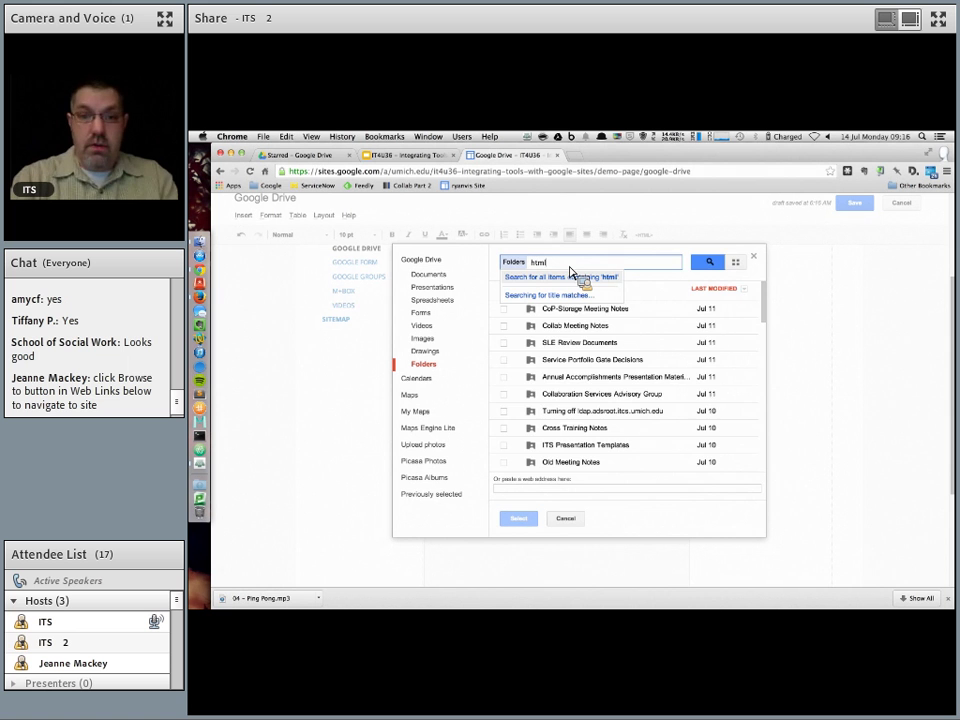
{"action": "key", "text": "Return"}
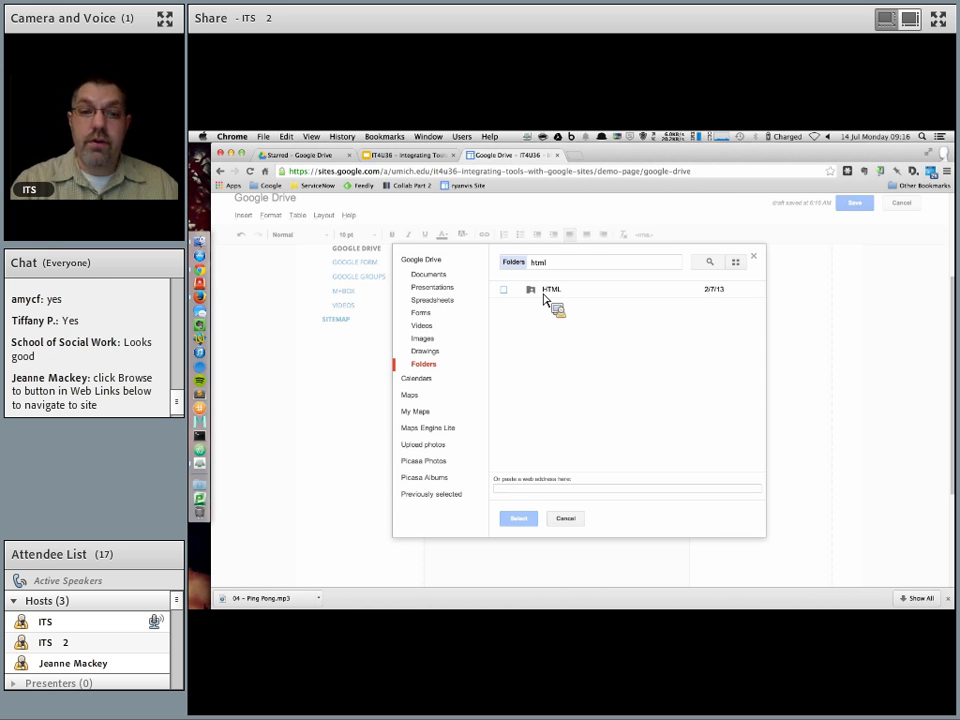
{"action": "left_click", "coordinate": [510, 295]}
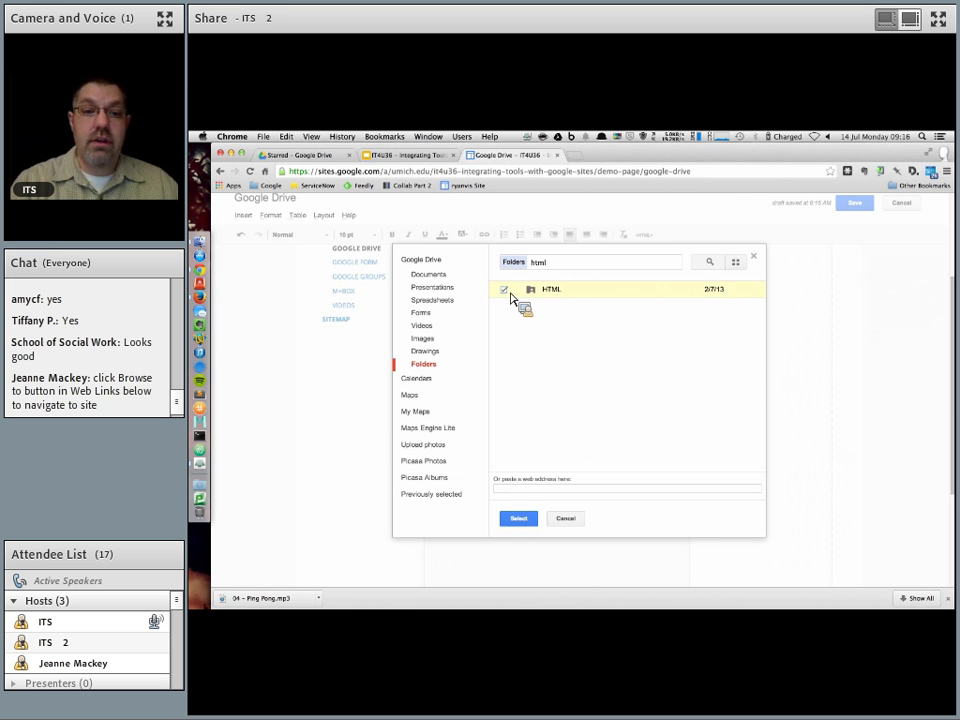
{"action": "left_click", "coordinate": [520, 520]}
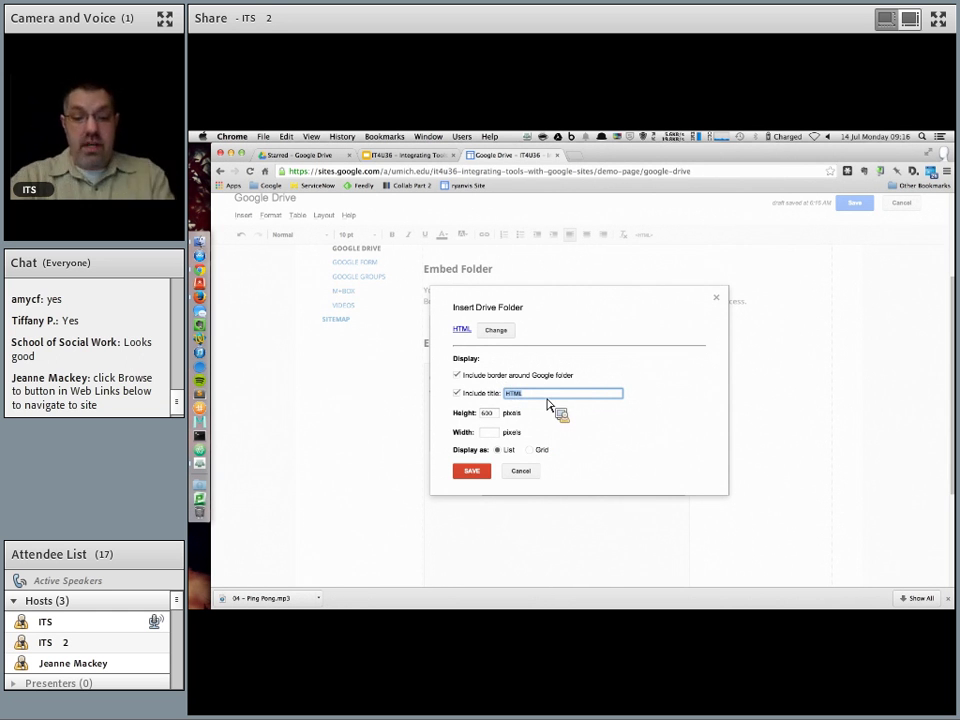
- Title the folder embed 'Public Folder' and insert it under Embed Folder
{"action": "type", "text": "Publ"}
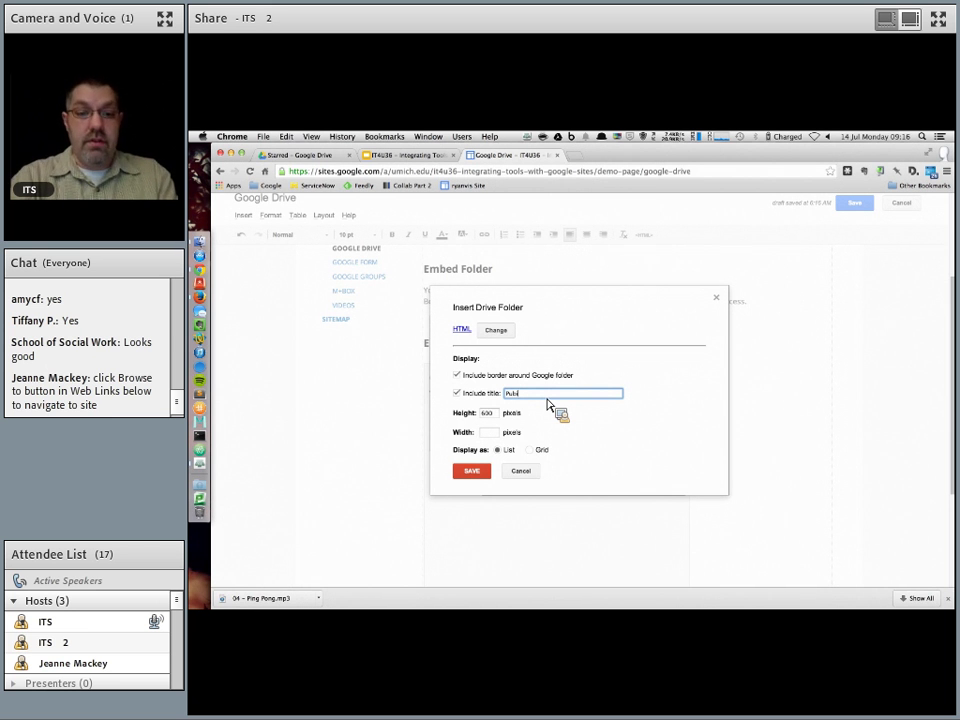
{"action": "type", "text": "ic Folder"}
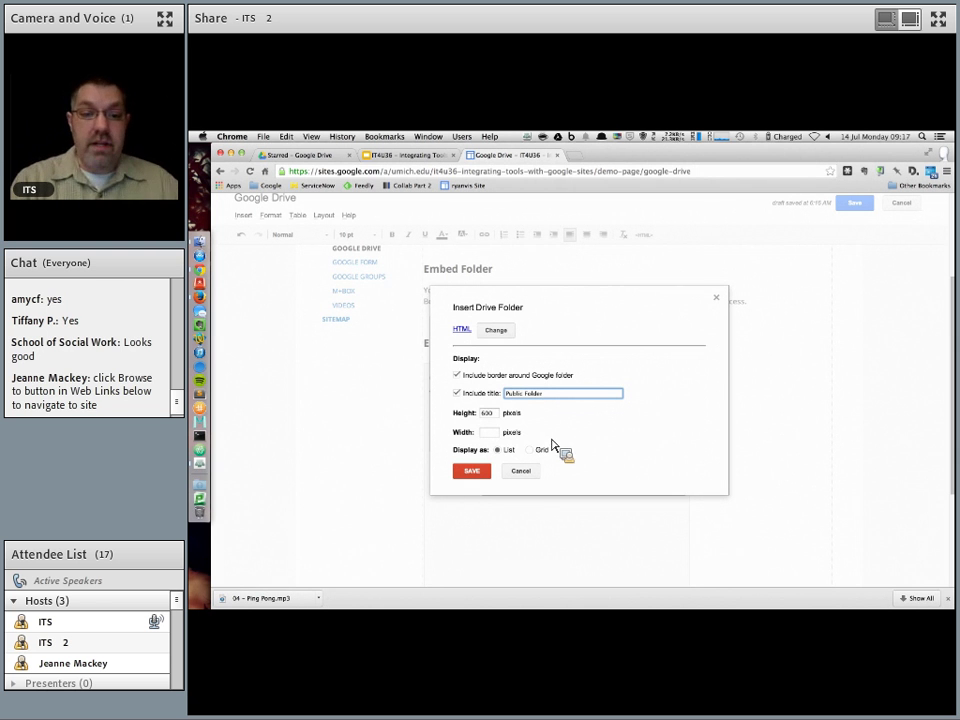
{"action": "left_click_drag", "start_coordinate": [508, 455], "coordinate": [490, 440]}
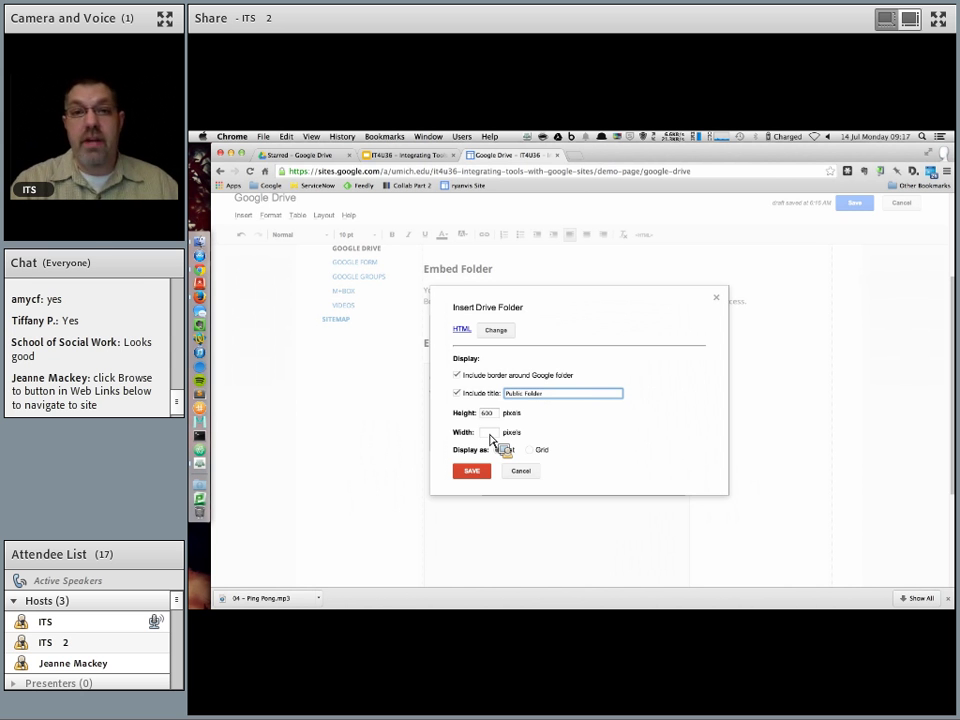
{"action": "left_click_drag", "start_coordinate": [490, 440], "coordinate": [483, 472]}
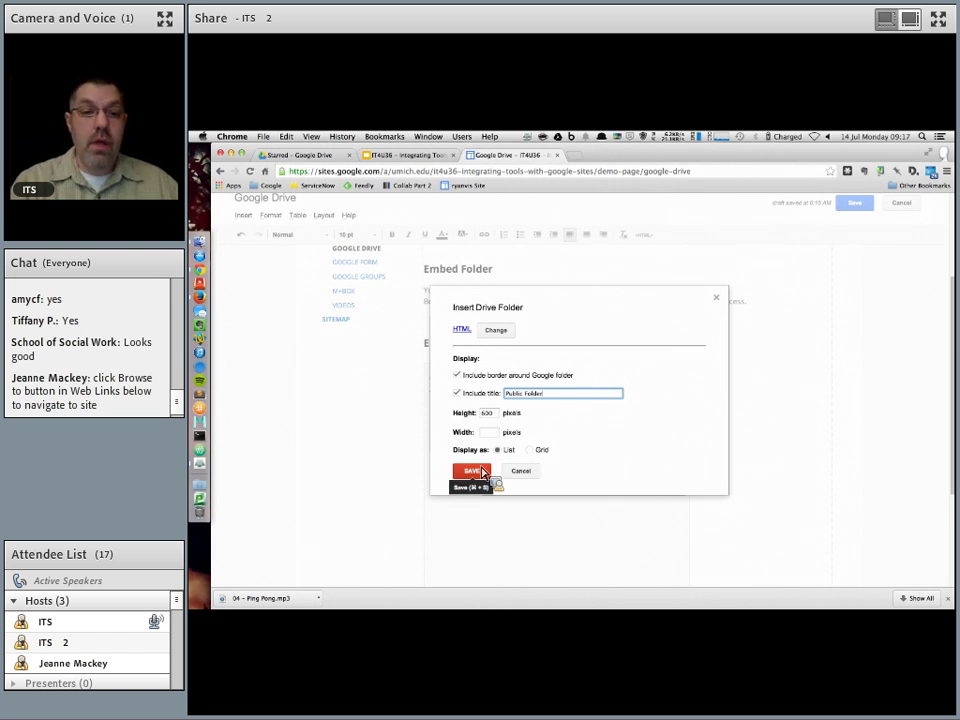
{"action": "left_click", "coordinate": [483, 472]}
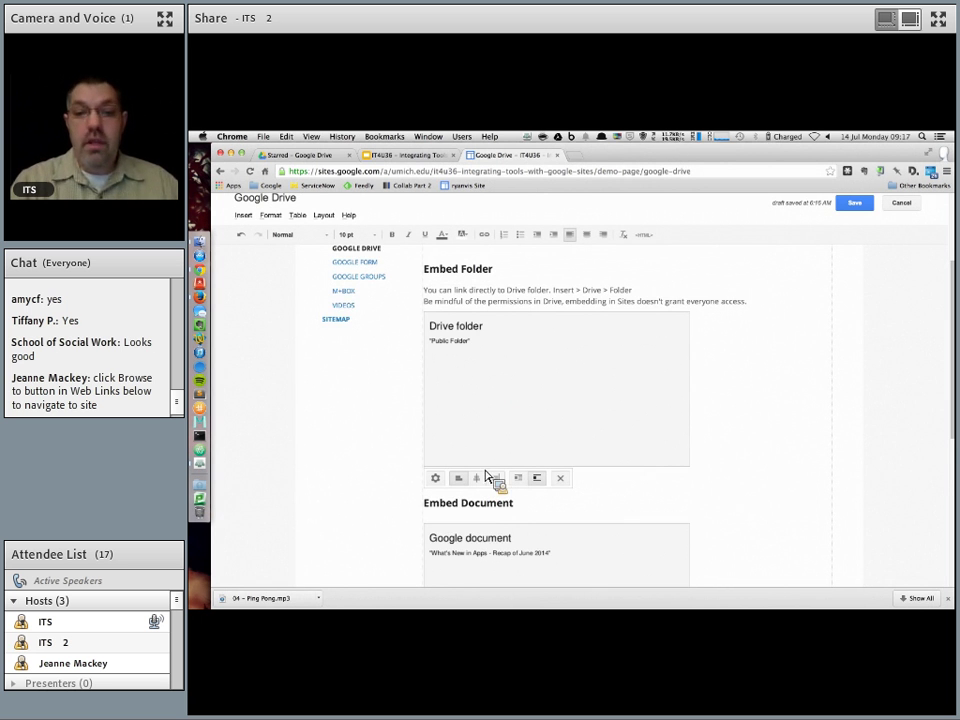
- Save the page so the Public Folder embed lists its three files
{"action": "scroll", "coordinate": [754, 497], "scroll_direction": "up", "scroll_amount": 1}
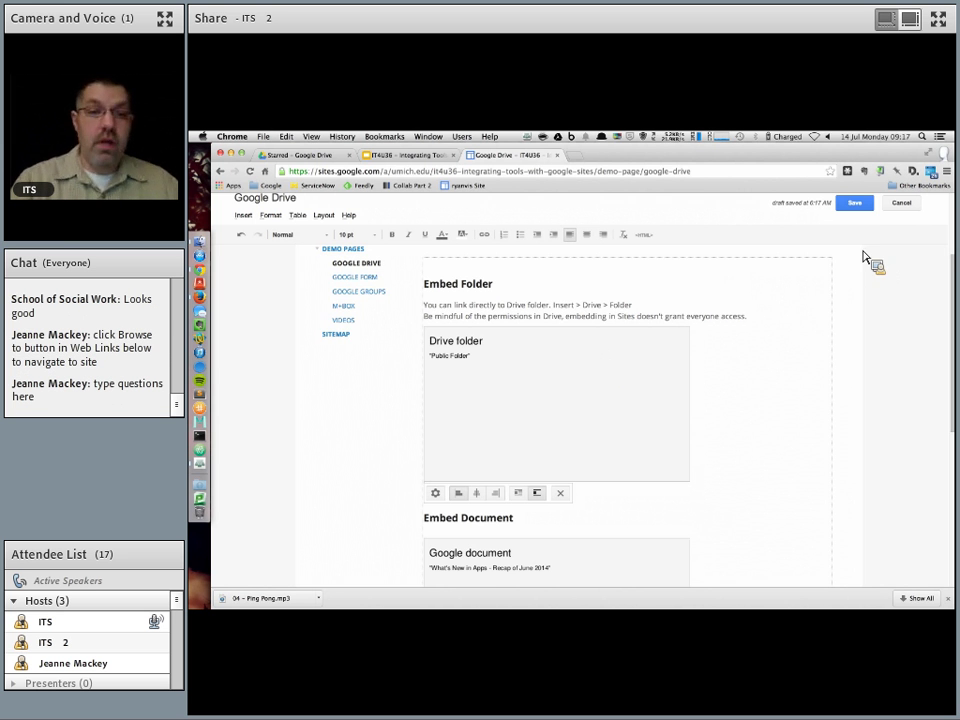
{"action": "left_click", "coordinate": [856, 206]}
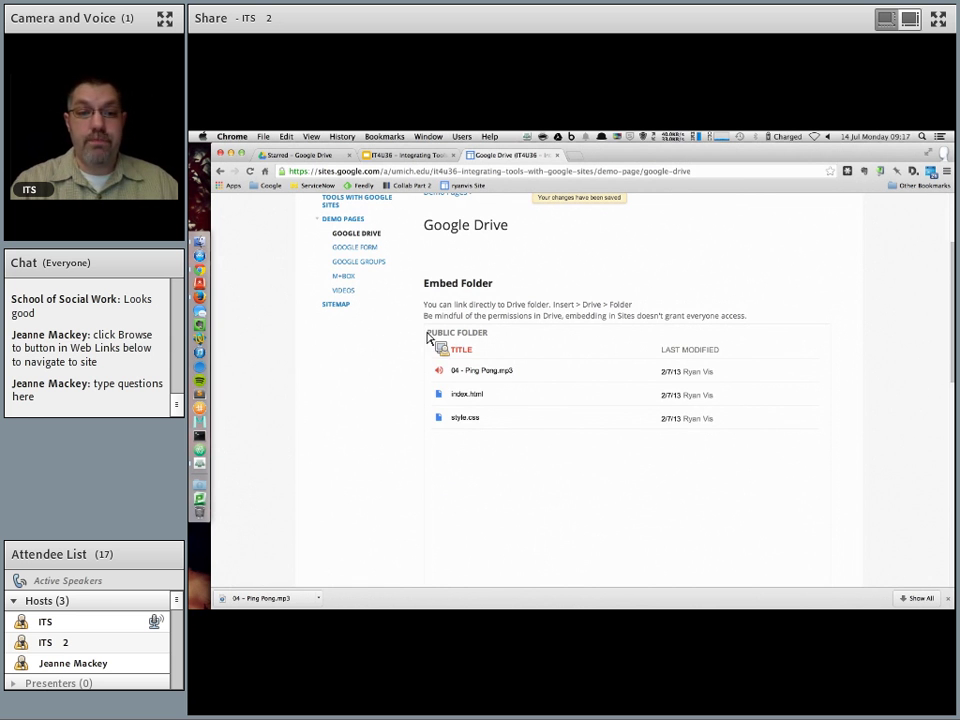
- Preview index.html from the Public Folder embed, then close the preview
{"action": "scroll", "coordinate": [583, 365], "scroll_direction": "down", "scroll_amount": 1}
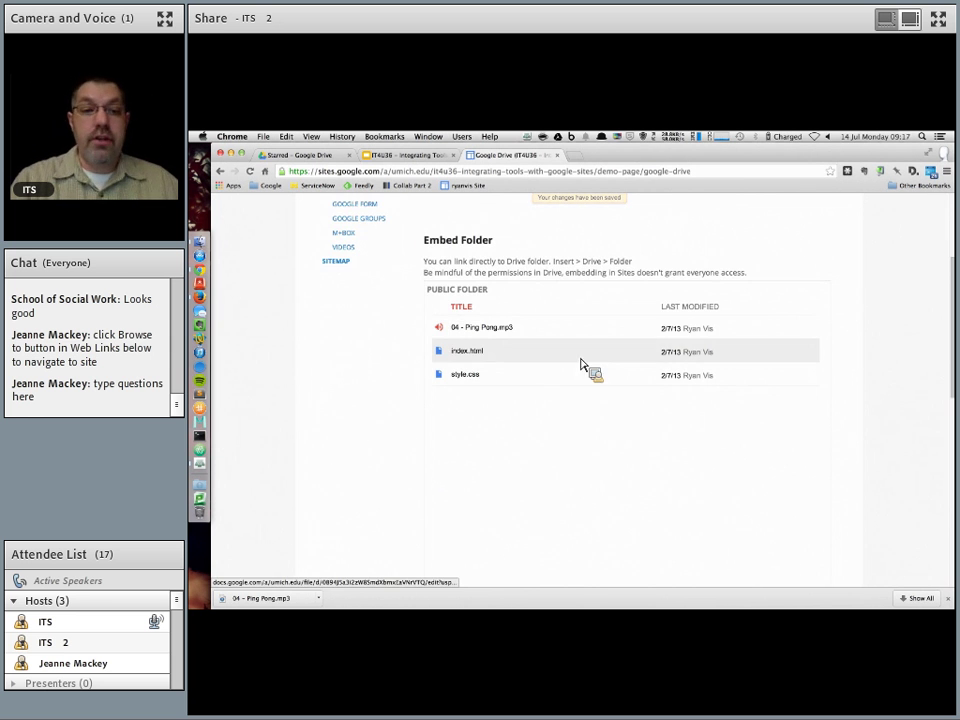
{"action": "left_click", "coordinate": [474, 355]}
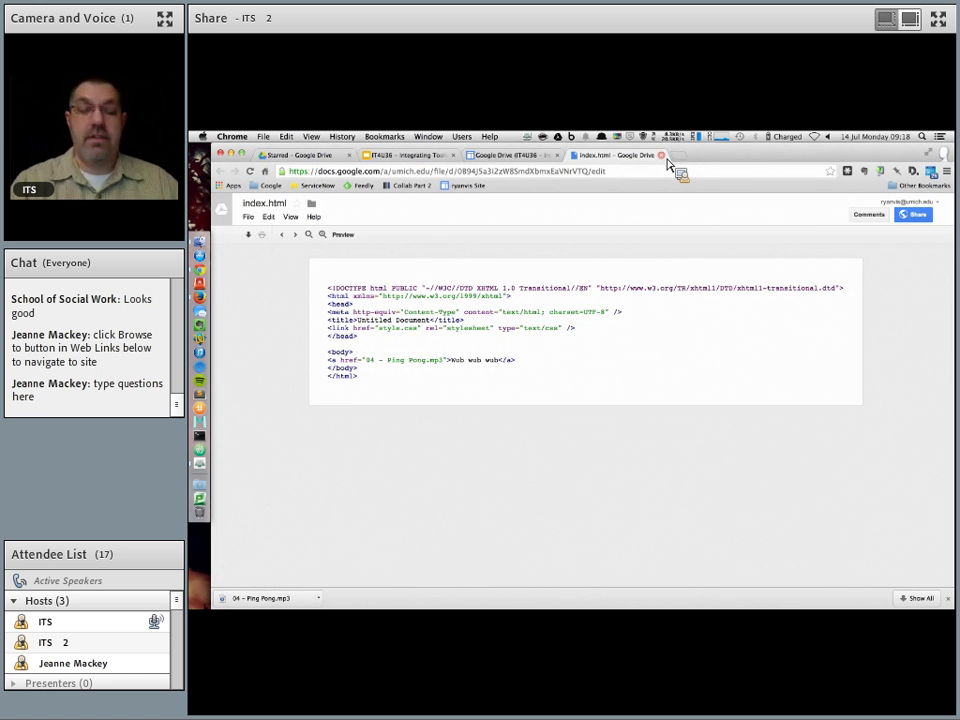
{"action": "left_click", "coordinate": [667, 159]}
- Follow the embed's Open Public Folder link to view the HTML folder in Drive
{"action": "scroll", "coordinate": [463, 370], "scroll_direction": "down", "scroll_amount": 2}
{"action": "left_click", "coordinate": [493, 373]}
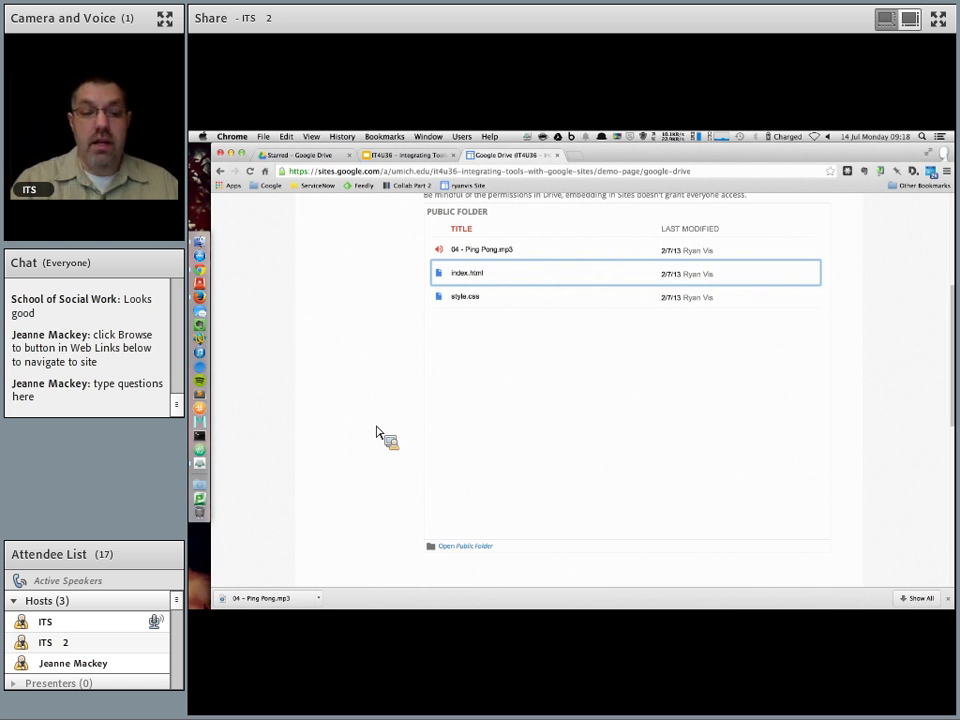
{"action": "scroll", "coordinate": [380, 430], "scroll_direction": "down", "scroll_amount": 1}
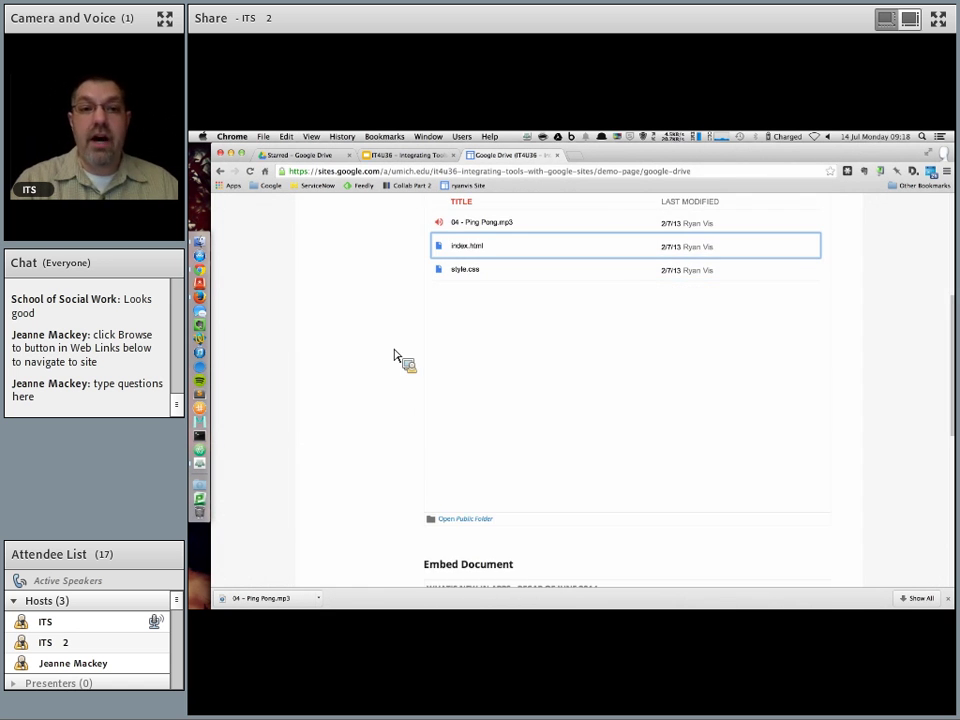
{"action": "scroll", "coordinate": [398, 365], "scroll_direction": "down", "scroll_amount": 1}
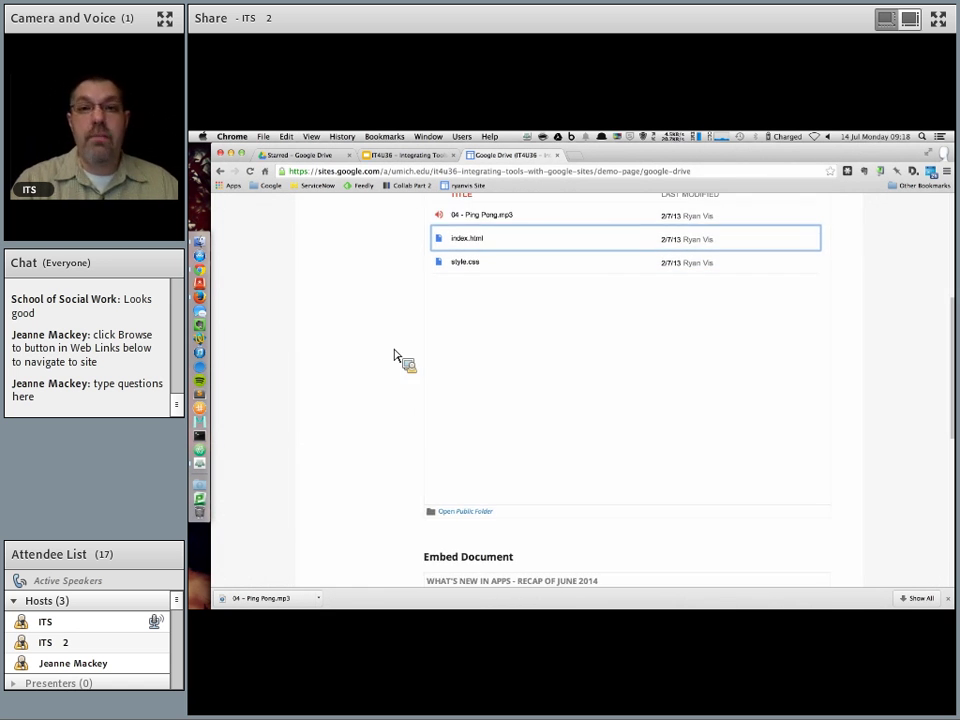
{"action": "left_click", "coordinate": [481, 519]}
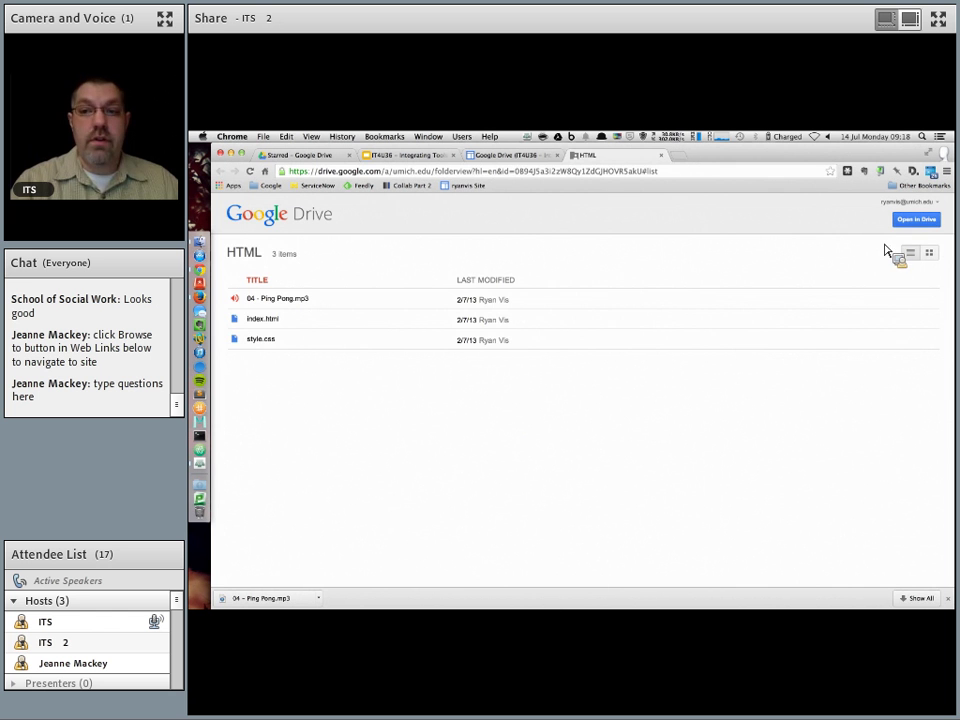
- Open the HTML folder in full Drive, view Ping Pong.mp3's options, then close the tab
{"action": "left_click", "coordinate": [926, 224]}
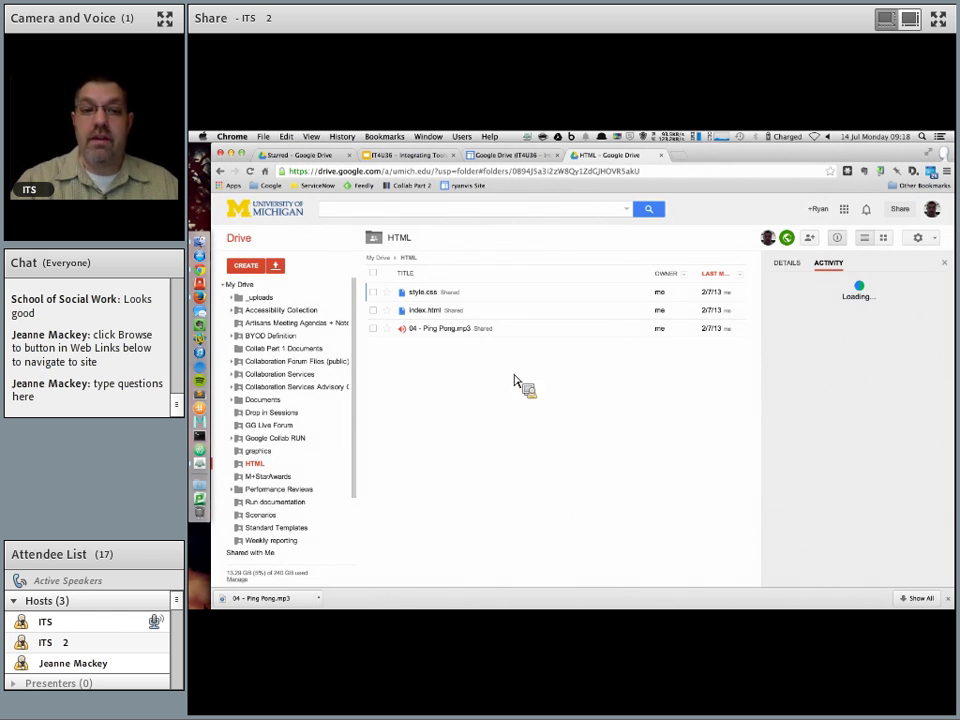
{"action": "right_click", "coordinate": [553, 333]}
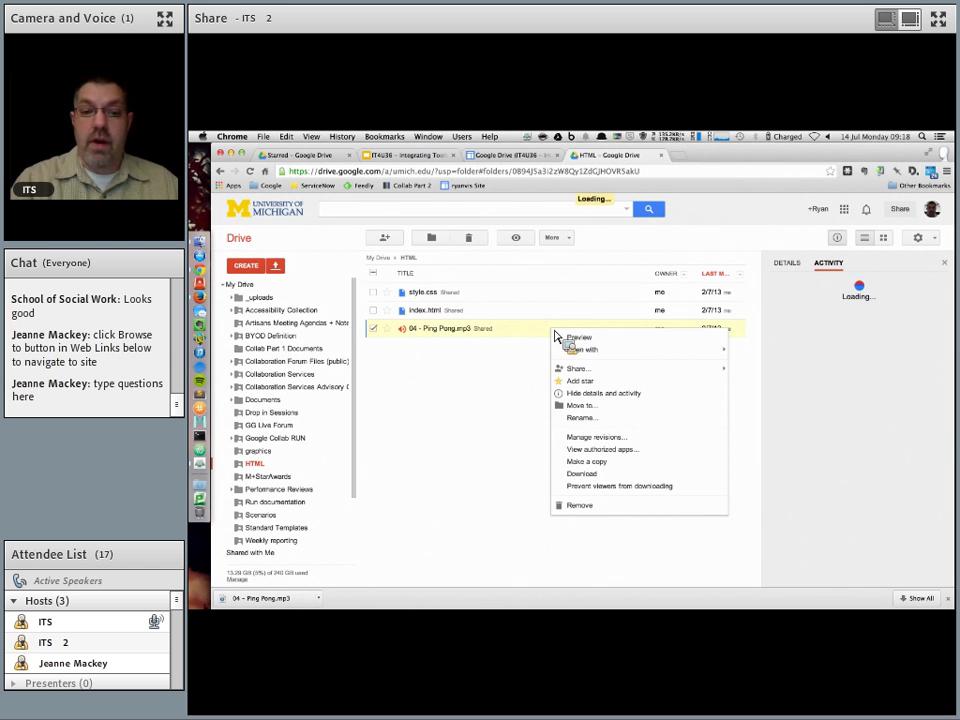
{"action": "left_click", "coordinate": [513, 364]}
{"action": "left_click_drag", "start_coordinate": [513, 364], "coordinate": [532, 320]}
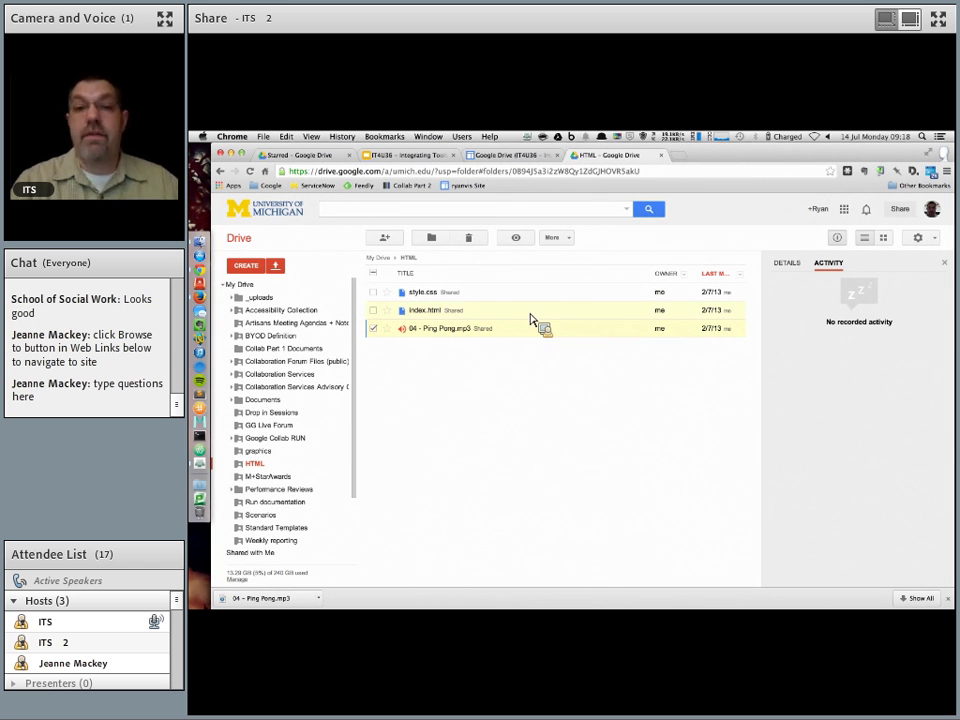
{"action": "left_click_drag", "start_coordinate": [532, 320], "coordinate": [668, 160]}
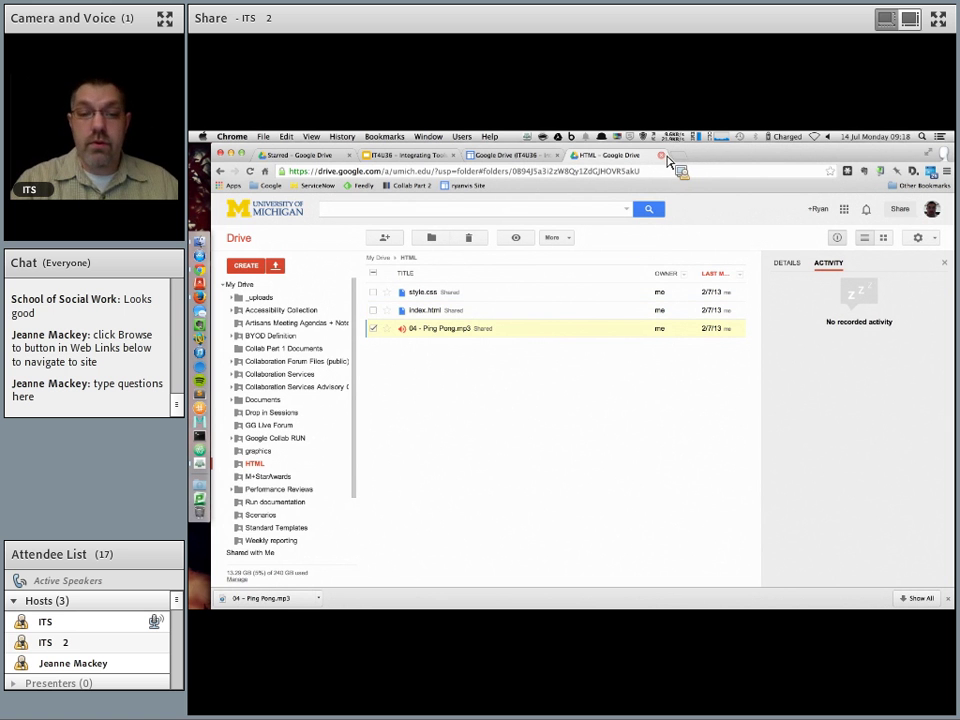
{"action": "left_click", "coordinate": [661, 156]}
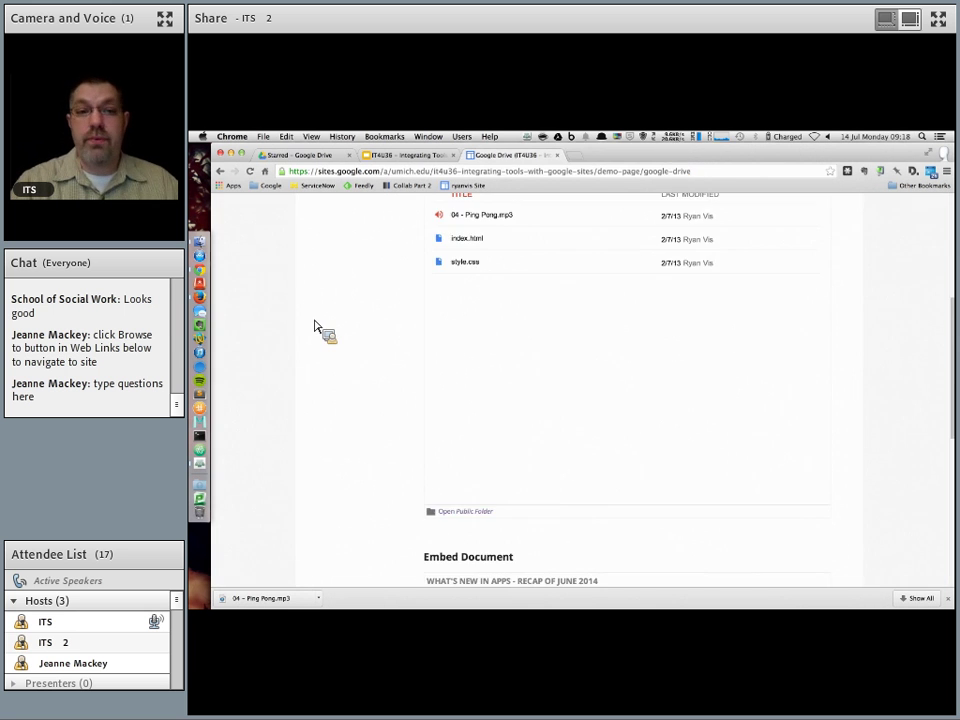
- Return to the top of the Google Drive page and enter edit mode
{"action": "scroll", "coordinate": [325, 328], "scroll_direction": "down", "scroll_amount": 5}
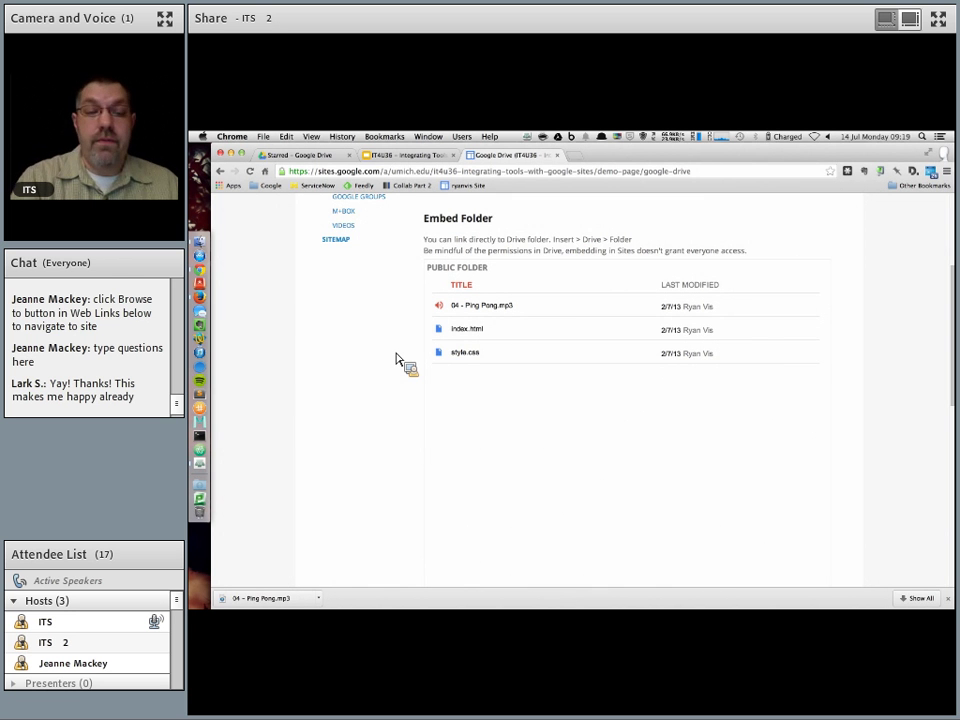
{"action": "scroll", "coordinate": [395, 360], "scroll_direction": "up", "scroll_amount": 2}
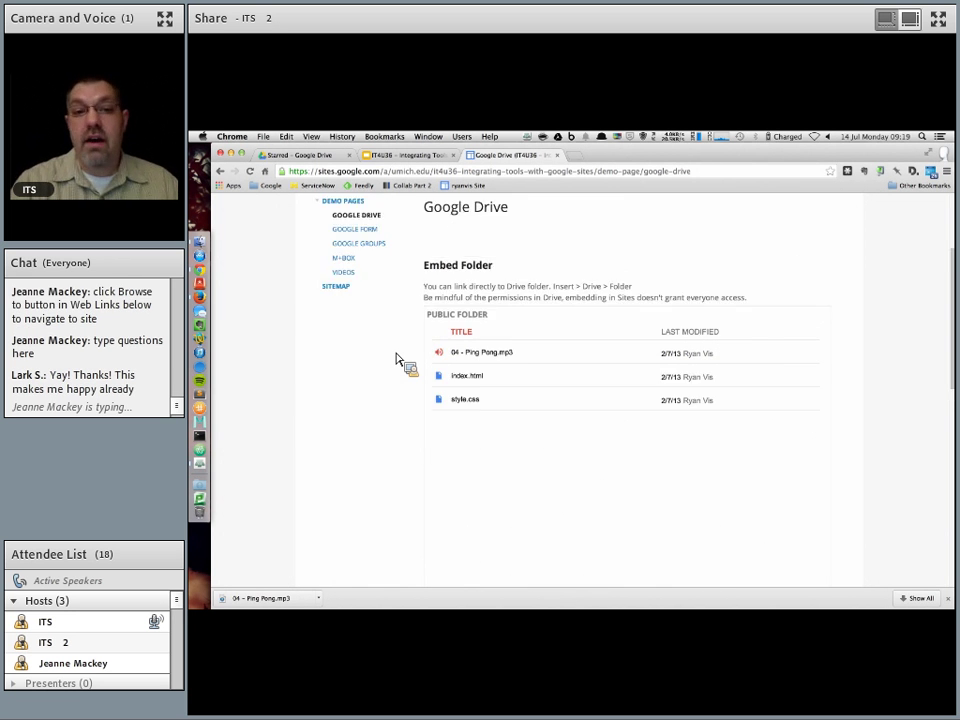
{"action": "scroll", "coordinate": [395, 360], "scroll_direction": "down", "scroll_amount": 5}
{"action": "scroll", "coordinate": [395, 360], "scroll_direction": "down", "scroll_amount": 3}
{"action": "scroll", "coordinate": [395, 360], "scroll_direction": "up", "scroll_amount": 4}
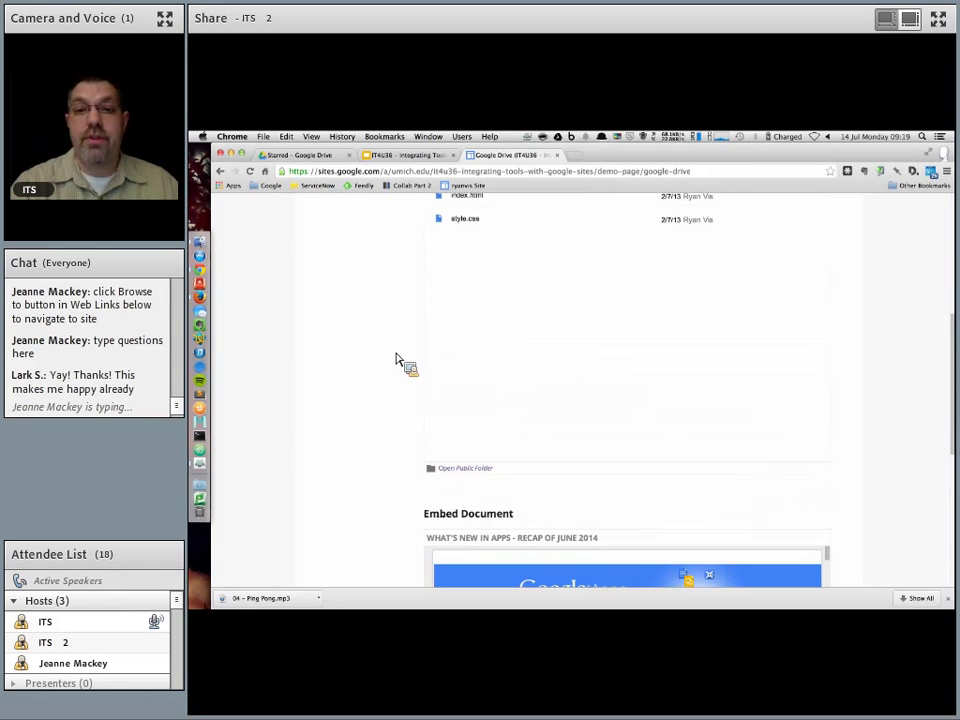
{"action": "scroll", "coordinate": [395, 360], "scroll_direction": "up", "scroll_amount": 1}
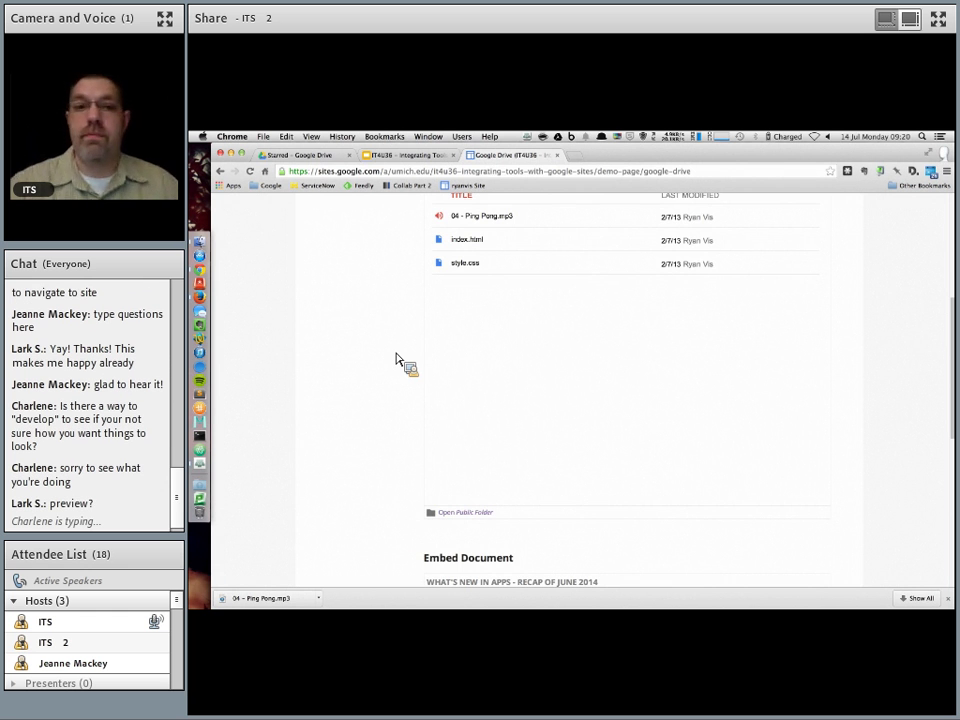
{"action": "scroll", "coordinate": [397, 360], "scroll_direction": "up", "scroll_amount": 5}
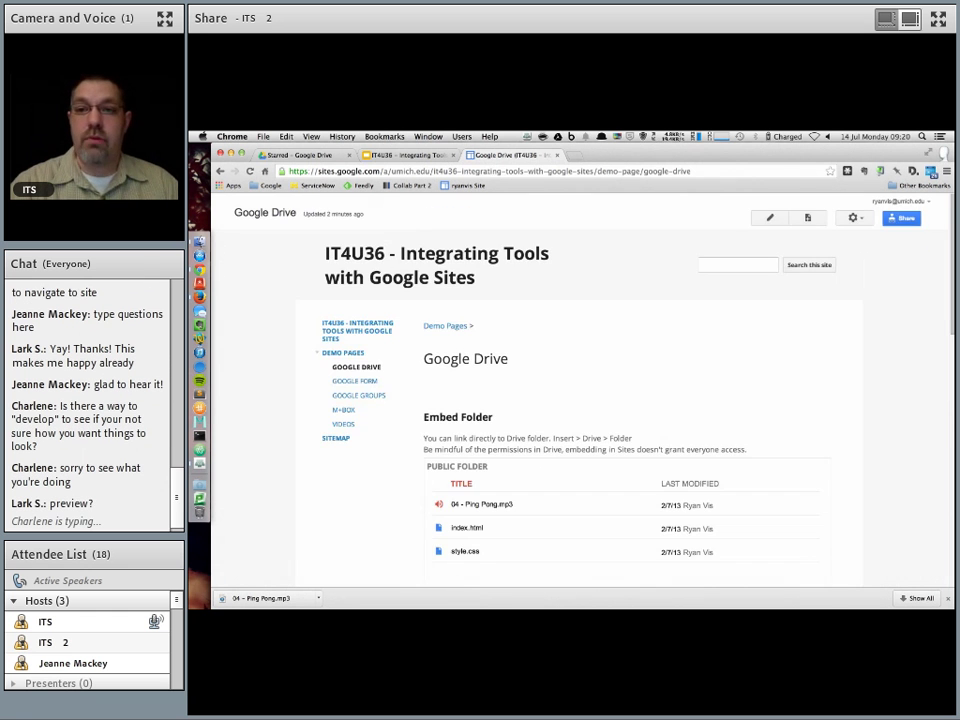
{"action": "left_click", "coordinate": [770, 218]}
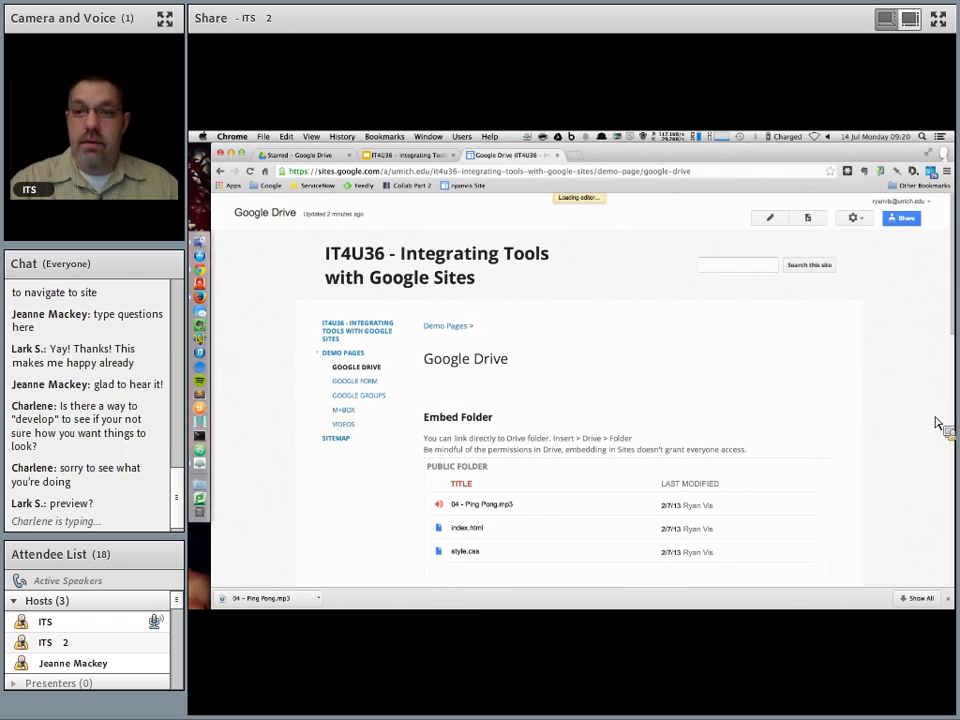
- Cancel the editor without saving and show the gear More Actions menu
{"action": "scroll", "coordinate": [905, 356], "scroll_direction": "down", "scroll_amount": 5}
{"action": "scroll", "coordinate": [900, 355], "scroll_direction": "down", "scroll_amount": 3}
{"action": "scroll", "coordinate": [900, 355], "scroll_direction": "up", "scroll_amount": 10}
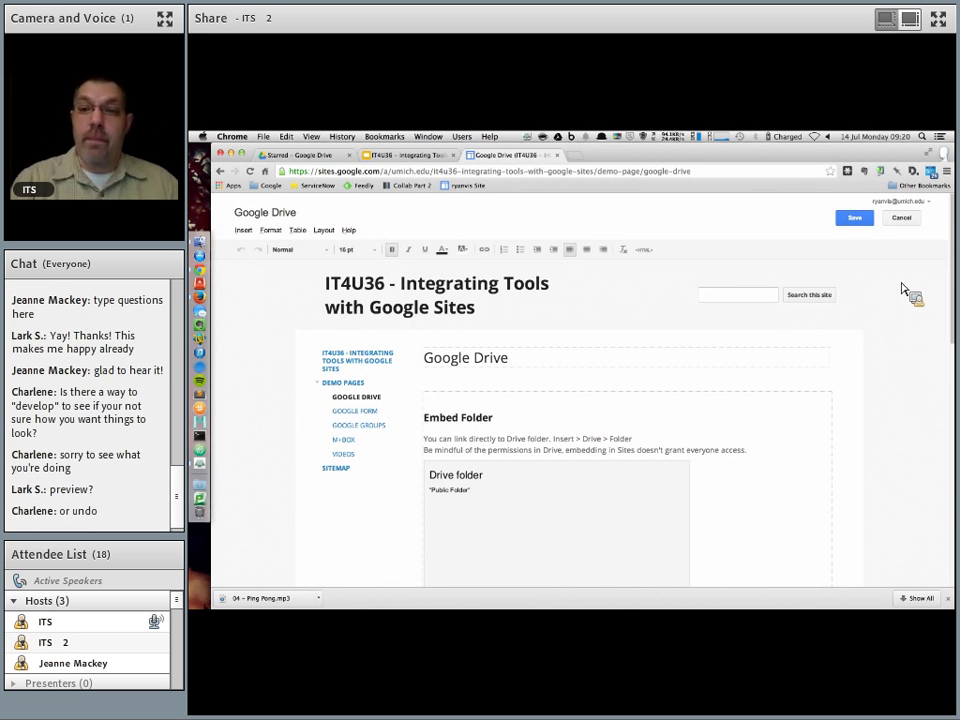
{"action": "left_click", "coordinate": [905, 221]}
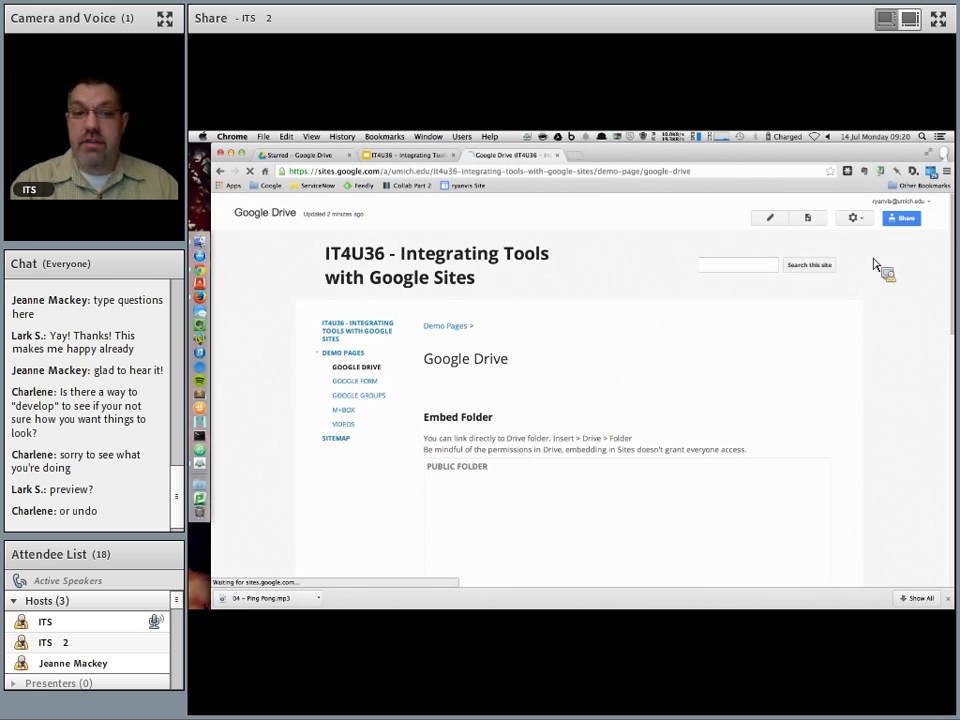
{"action": "left_click", "coordinate": [855, 219]}
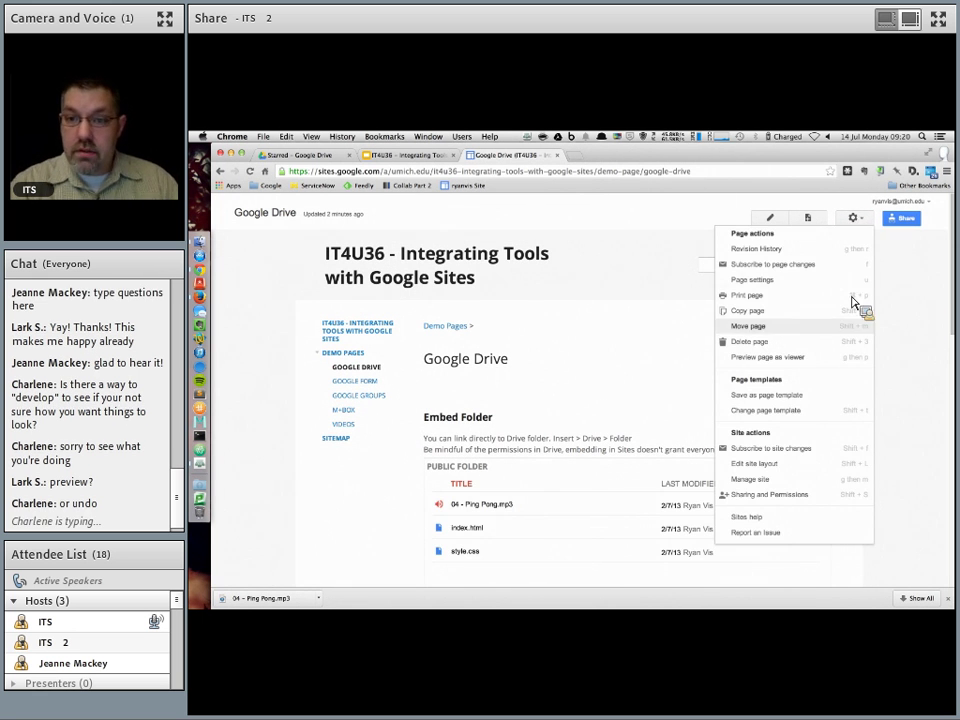
- Review the page's five versions in Revision History, then navigate back to GOOGLE DRIVE
{"action": "left_click", "coordinate": [865, 270]}
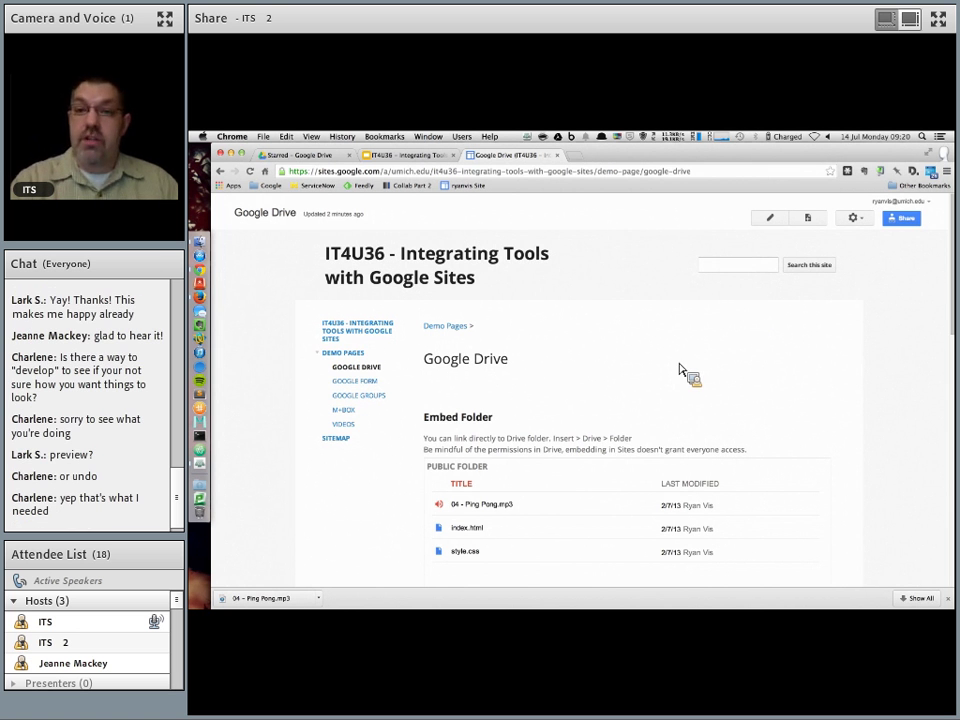
{"action": "left_click", "coordinate": [868, 220]}
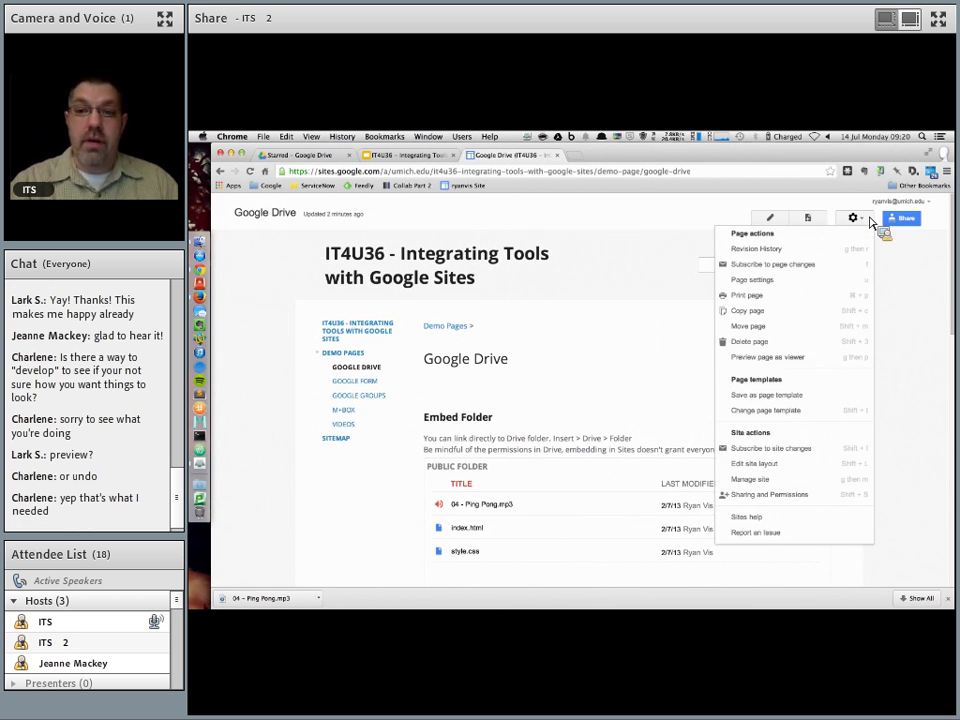
{"action": "left_click", "coordinate": [792, 253]}
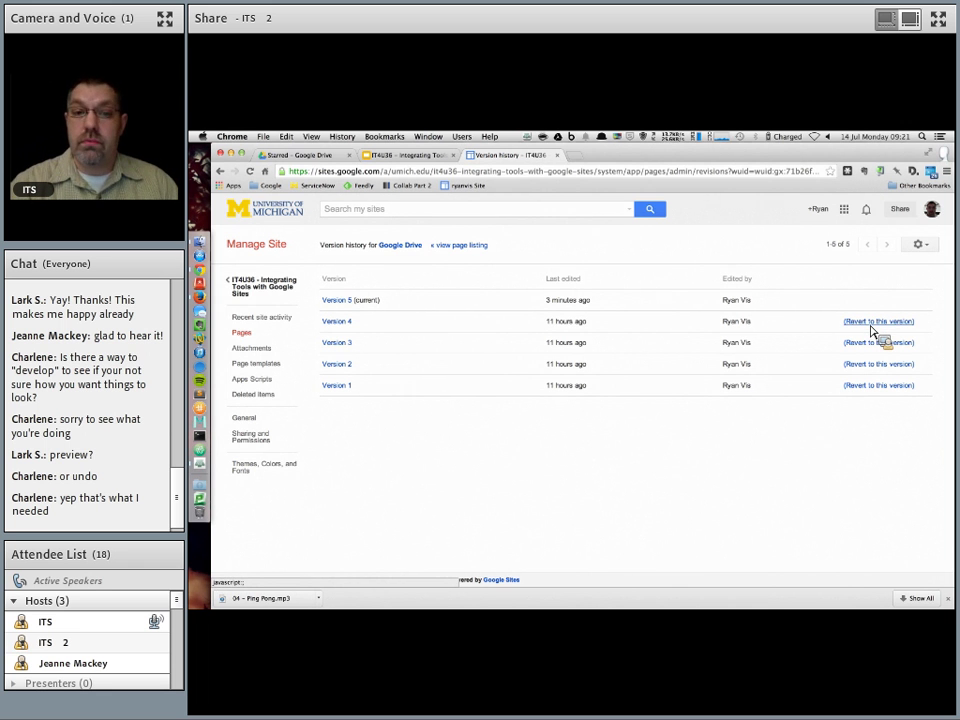
{"action": "left_click", "coordinate": [288, 285]}
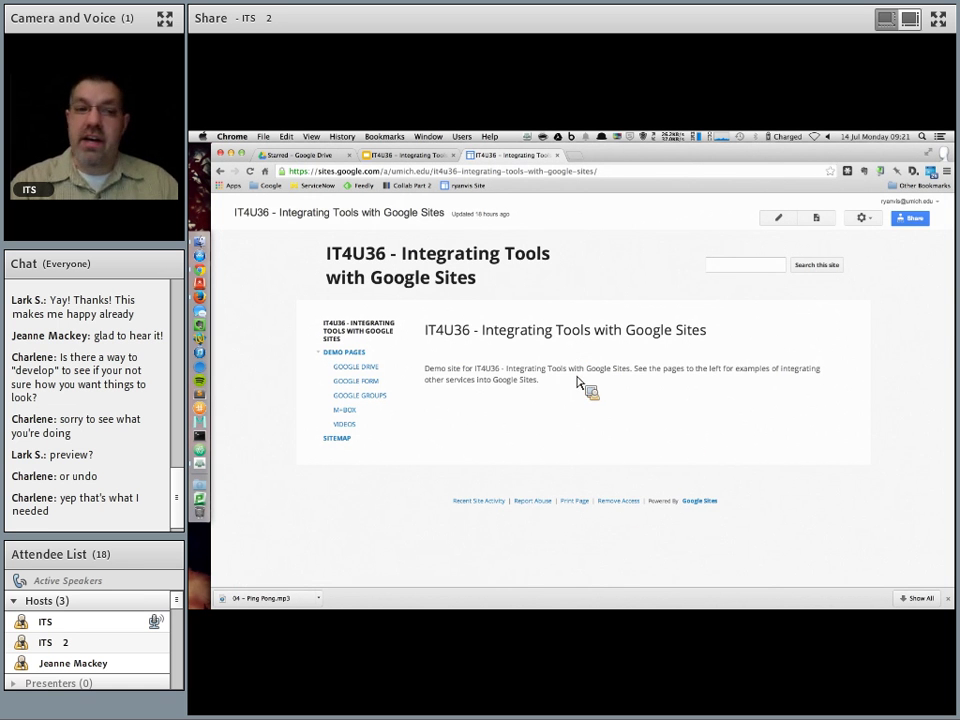
{"action": "left_click", "coordinate": [366, 371]}
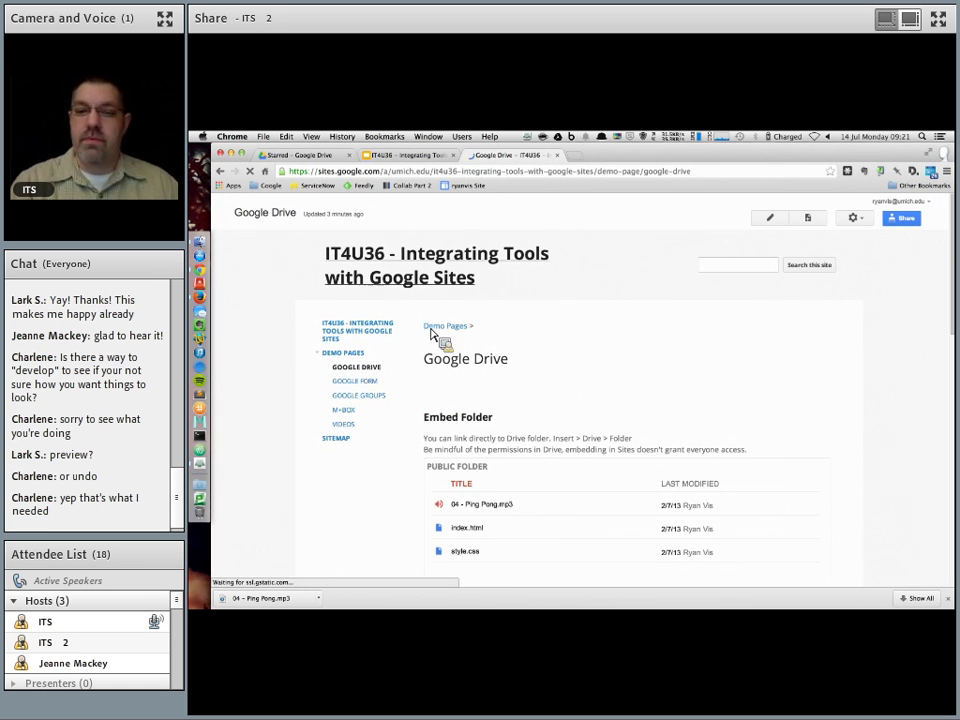
{"action": "scroll", "coordinate": [852, 413], "scroll_direction": "down", "scroll_amount": 3}
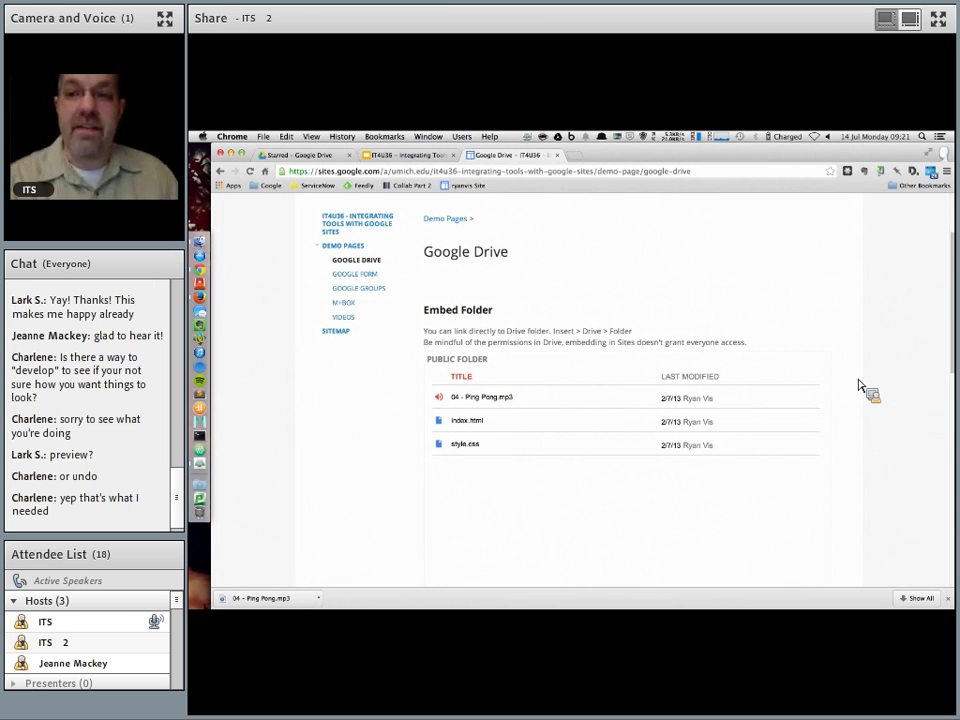
{"action": "scroll", "coordinate": [862, 387], "scroll_direction": "down", "scroll_amount": 5}
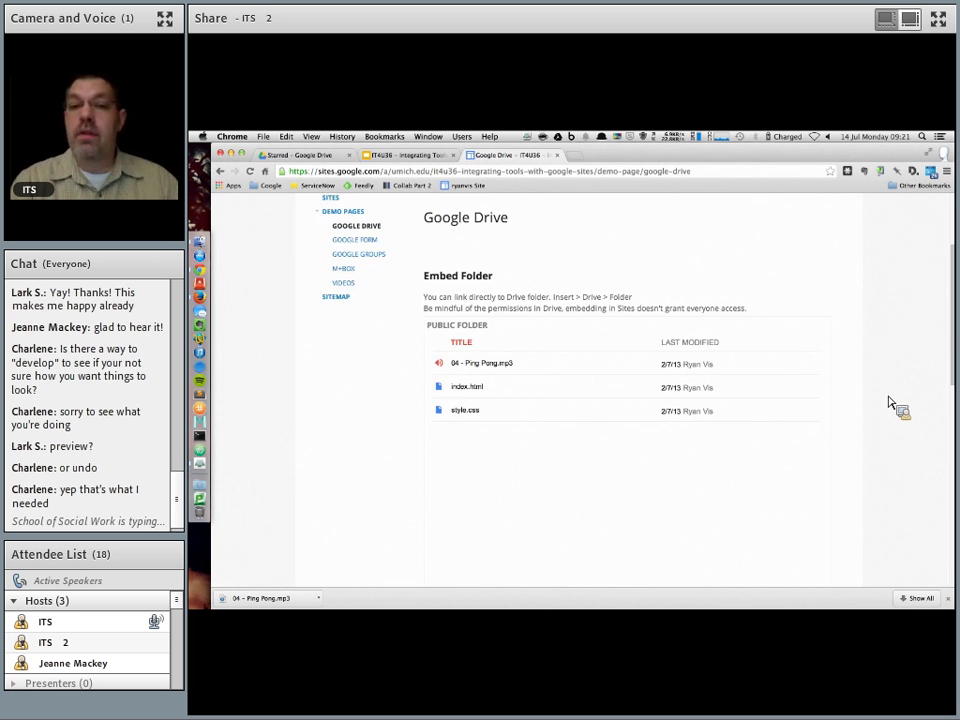
{"action": "scroll", "coordinate": [895, 400], "scroll_direction": "down", "scroll_amount": 4}
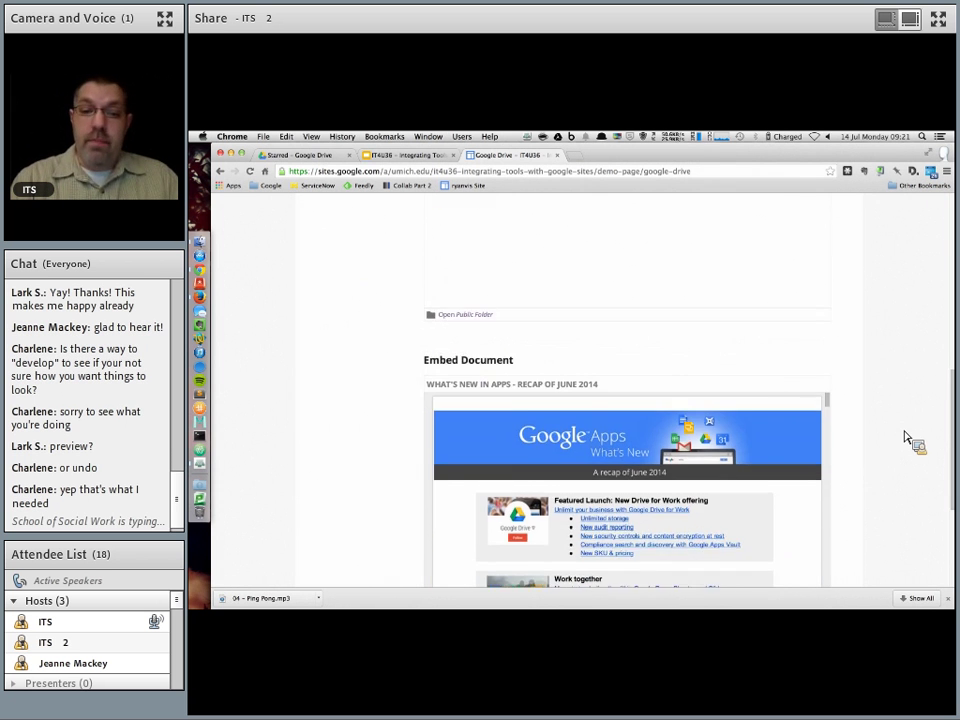
{"action": "scroll", "coordinate": [908, 437], "scroll_direction": "down", "scroll_amount": 3}
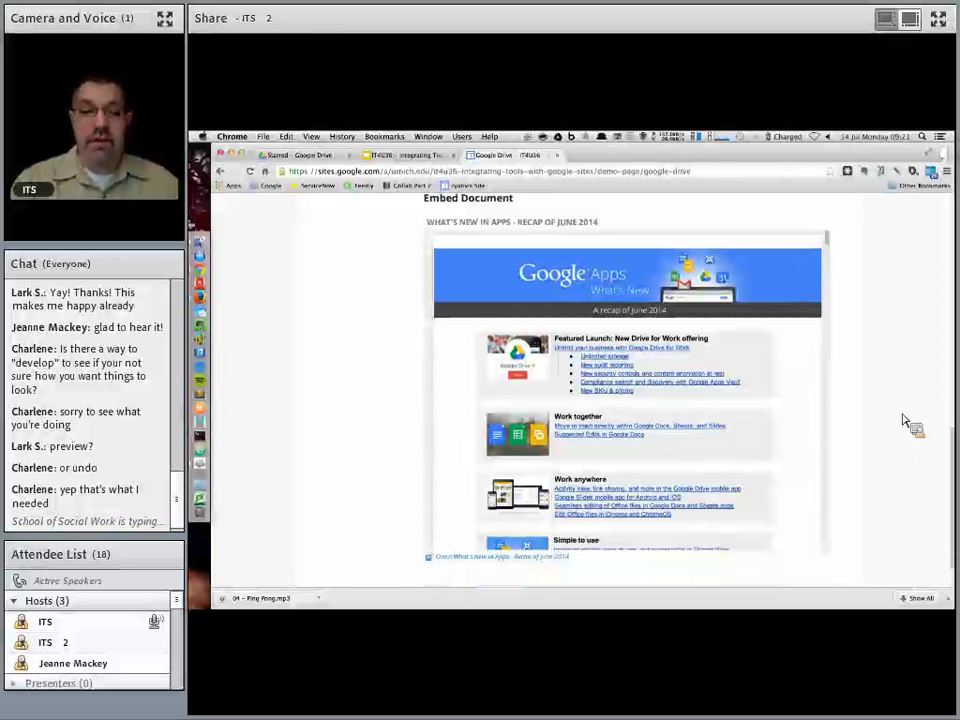
{"action": "scroll", "coordinate": [769, 328], "scroll_direction": "down", "scroll_amount": 3}
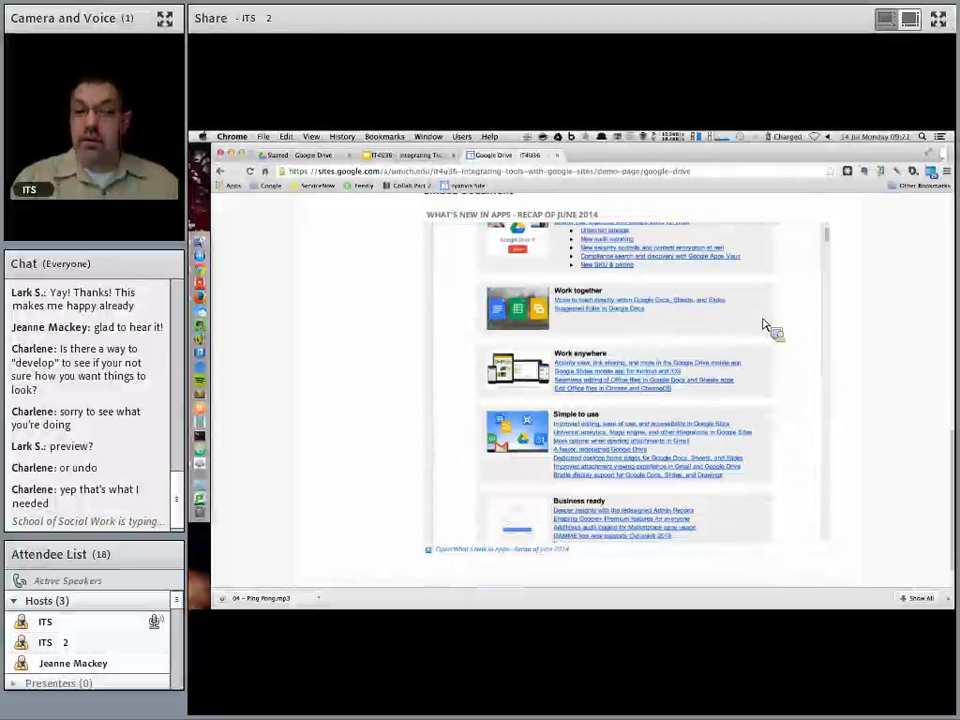
{"action": "scroll", "coordinate": [763, 325], "scroll_direction": "down", "scroll_amount": 1}
{"action": "right_click", "coordinate": [766, 320]}
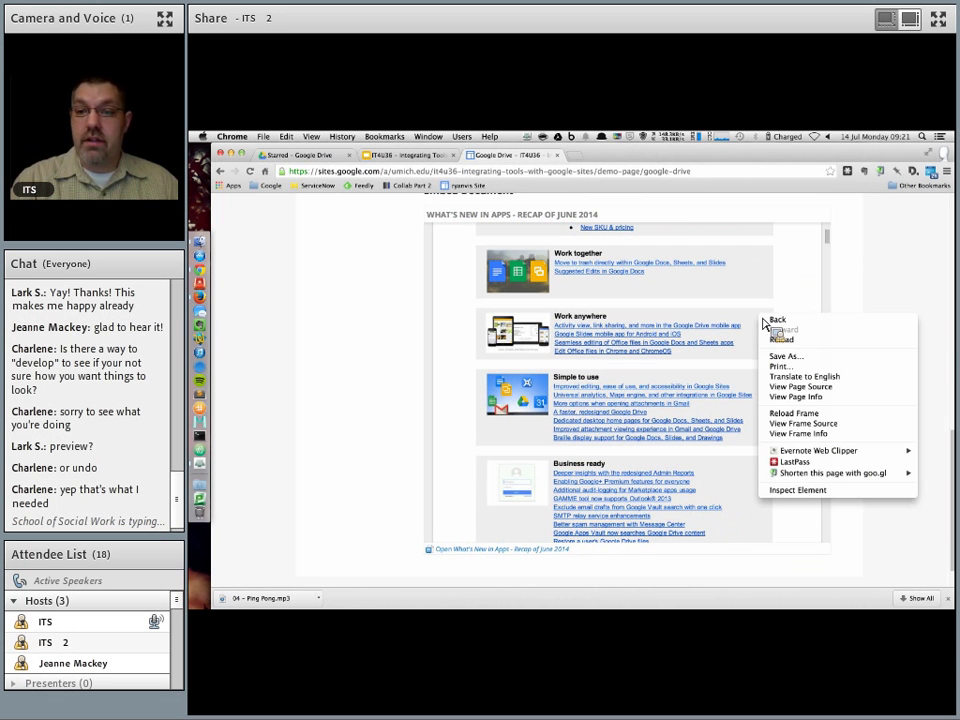
{"action": "left_click", "coordinate": [856, 285]}
{"action": "scroll", "coordinate": [793, 315], "scroll_direction": "up", "scroll_amount": 5}
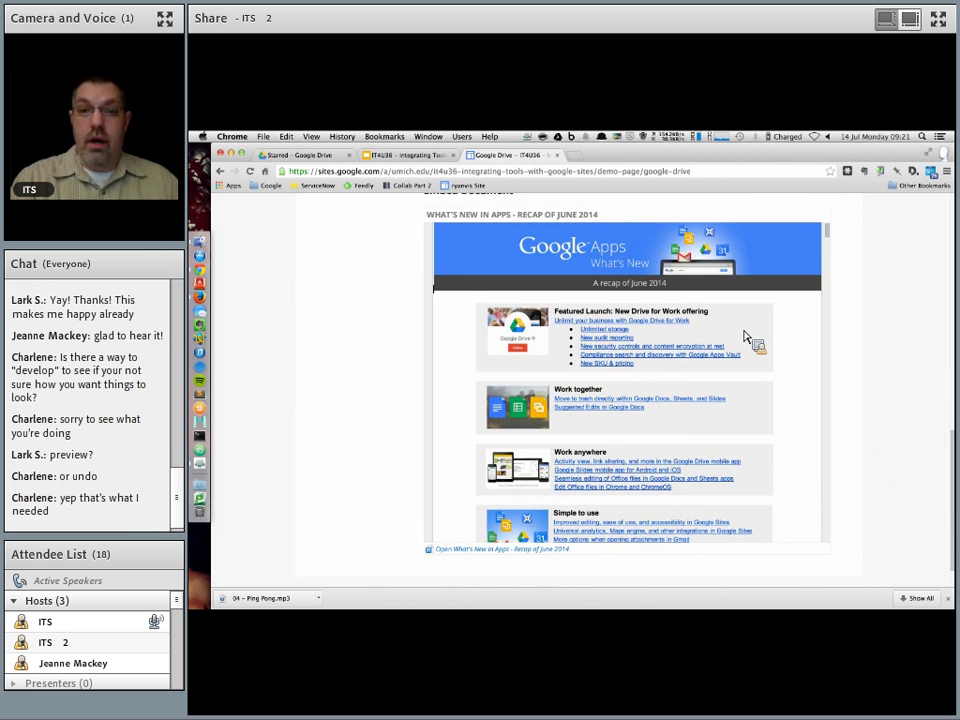
{"action": "scroll", "coordinate": [745, 325], "scroll_direction": "down", "scroll_amount": 5}
{"action": "scroll", "coordinate": [740, 307], "scroll_direction": "down", "scroll_amount": 2}
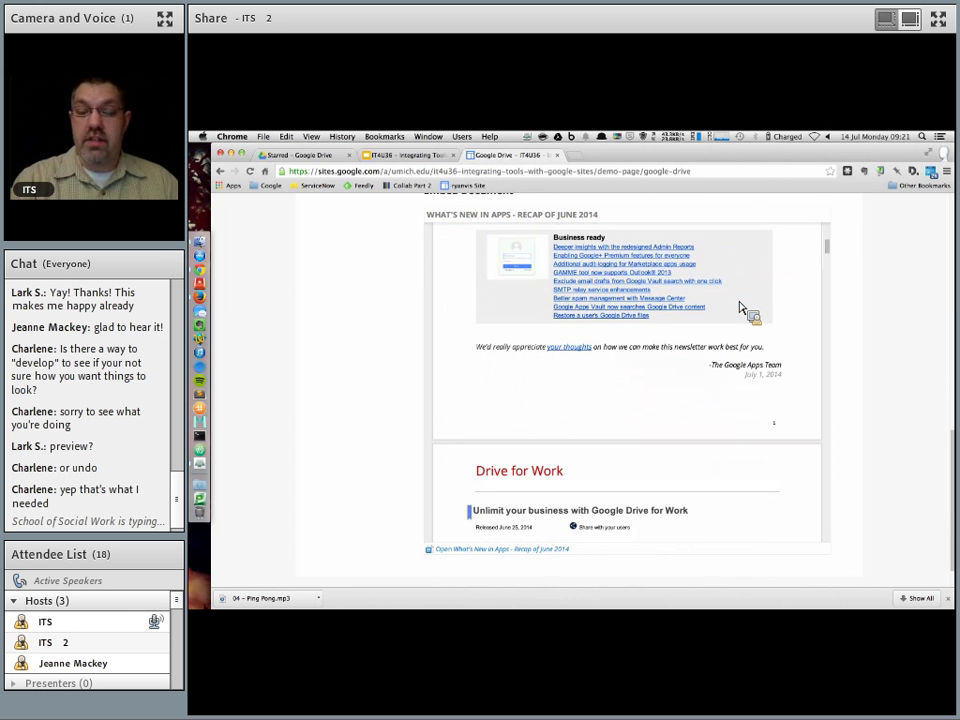
{"action": "scroll", "coordinate": [740, 307], "scroll_direction": "down", "scroll_amount": 8}
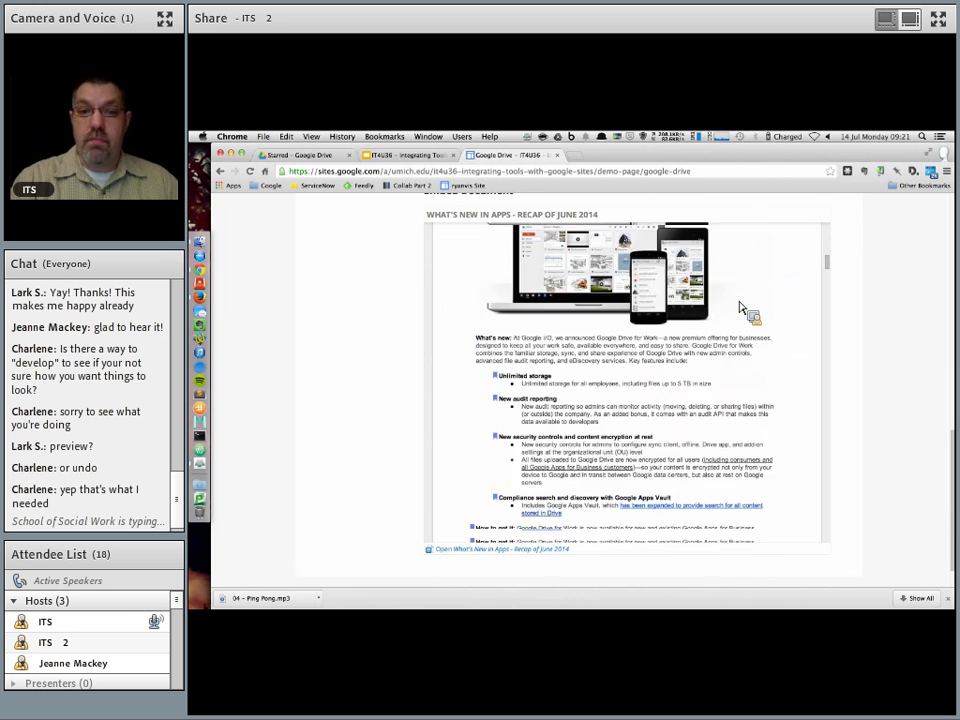
{"action": "scroll", "coordinate": [740, 307], "scroll_direction": "down", "scroll_amount": 4}
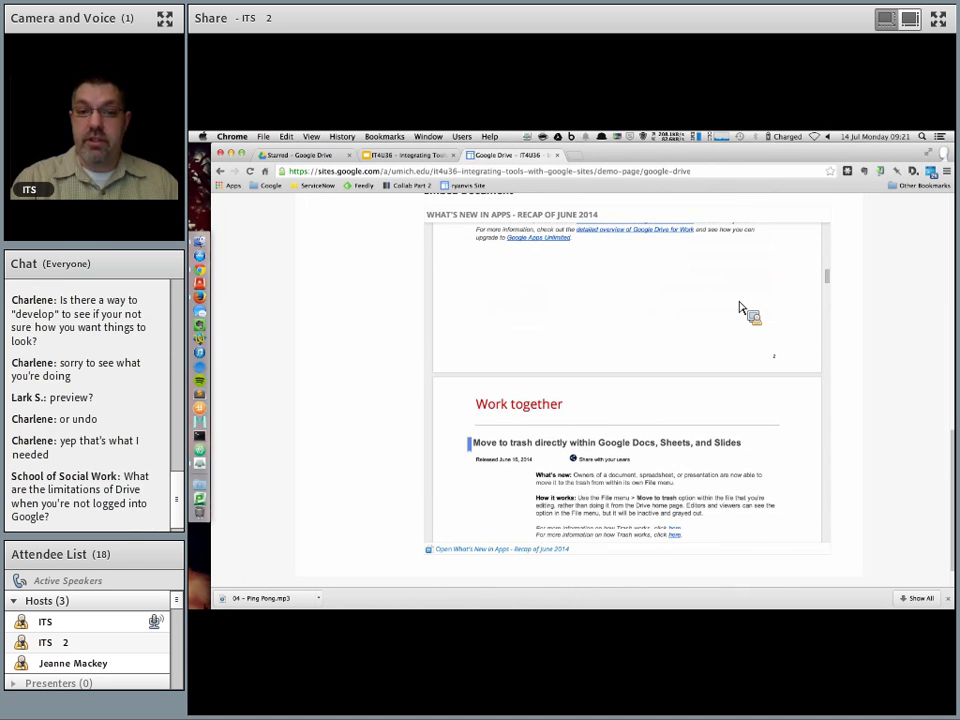
{"action": "scroll", "coordinate": [740, 307], "scroll_direction": "down", "scroll_amount": 7}
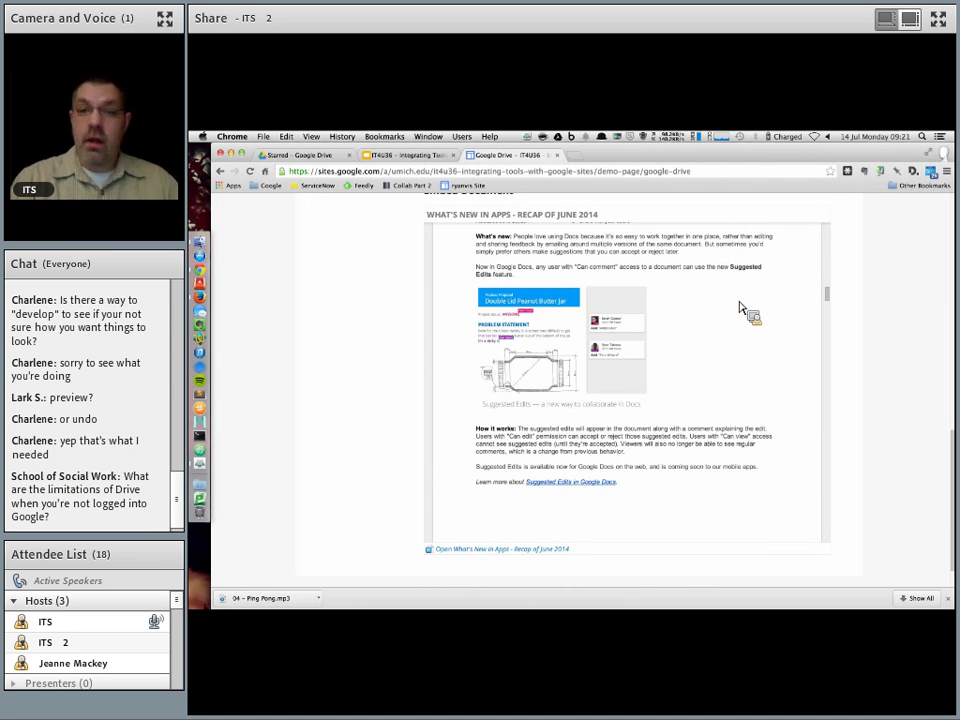
{"action": "scroll", "coordinate": [740, 310], "scroll_direction": "up", "scroll_amount": 1}
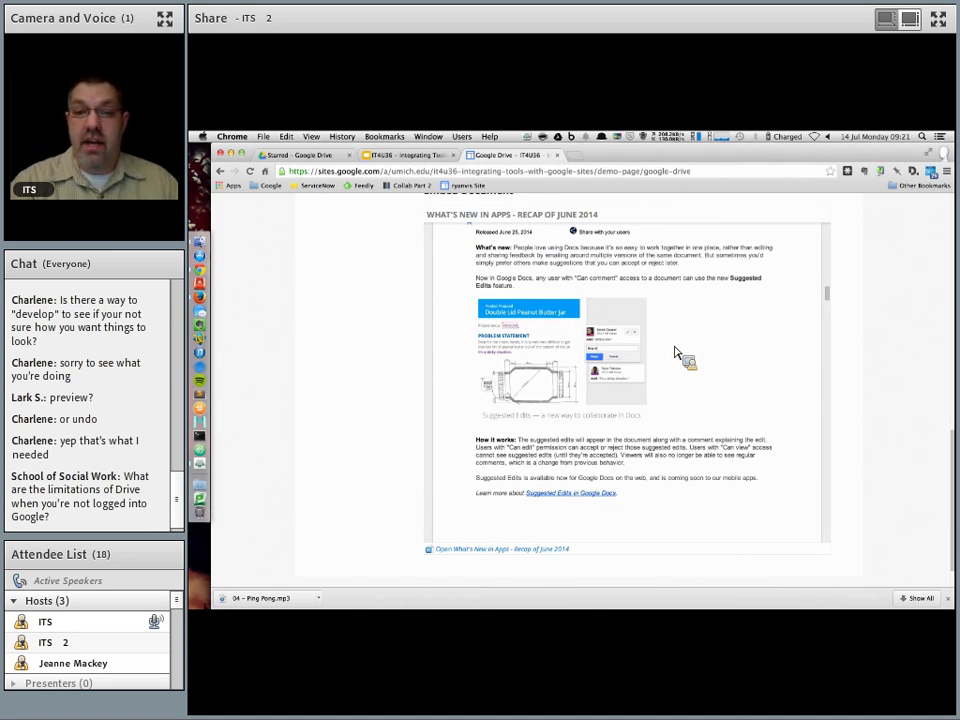
{"action": "scroll", "coordinate": [676, 352], "scroll_direction": "up", "scroll_amount": 2}
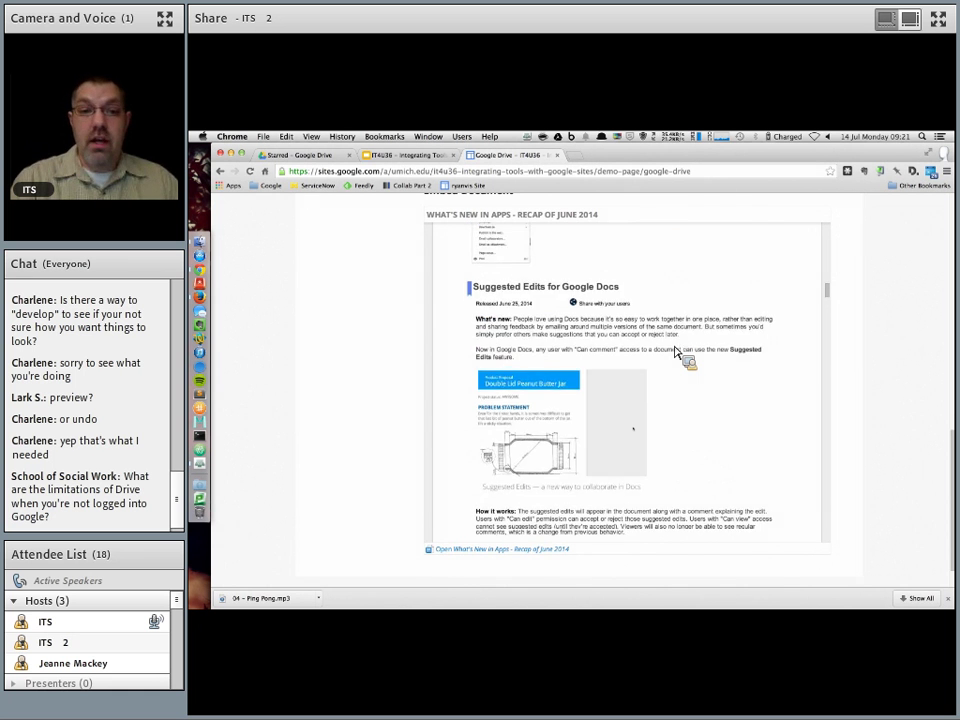
{"action": "scroll", "coordinate": [676, 352], "scroll_direction": "down", "scroll_amount": 15}
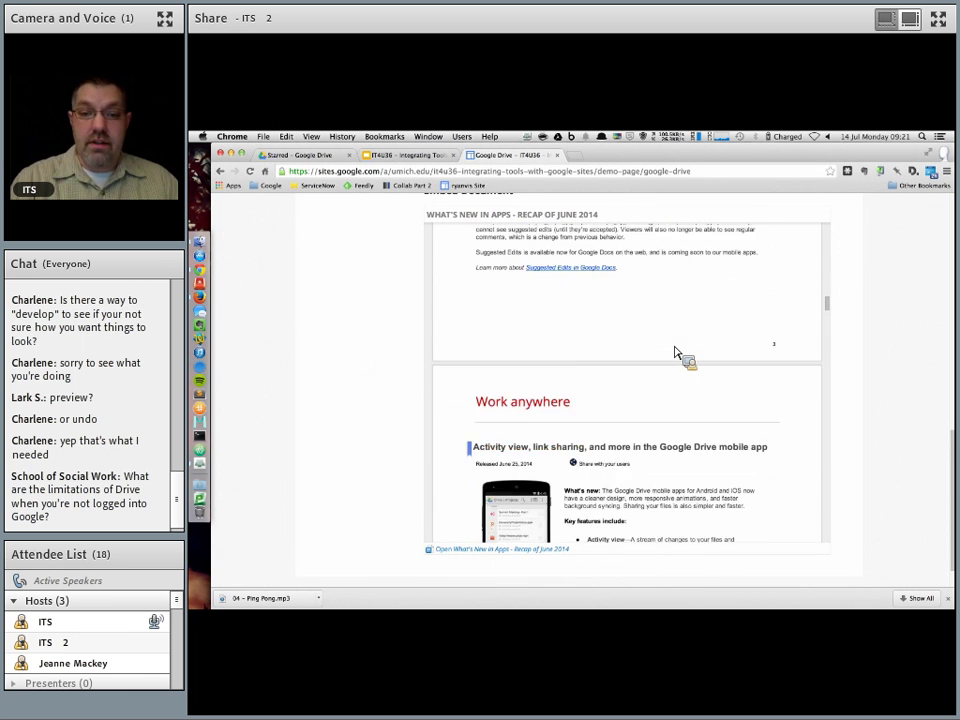
{"action": "scroll", "coordinate": [676, 352], "scroll_direction": "down", "scroll_amount": 10}
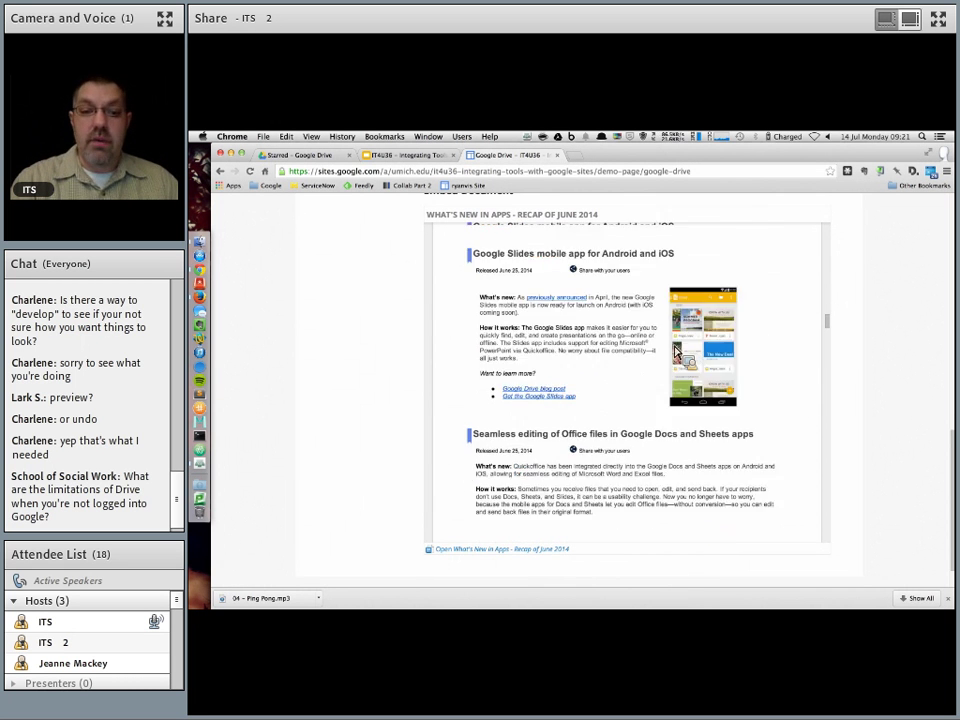
{"action": "scroll", "coordinate": [676, 352], "scroll_direction": "up", "scroll_amount": 6}
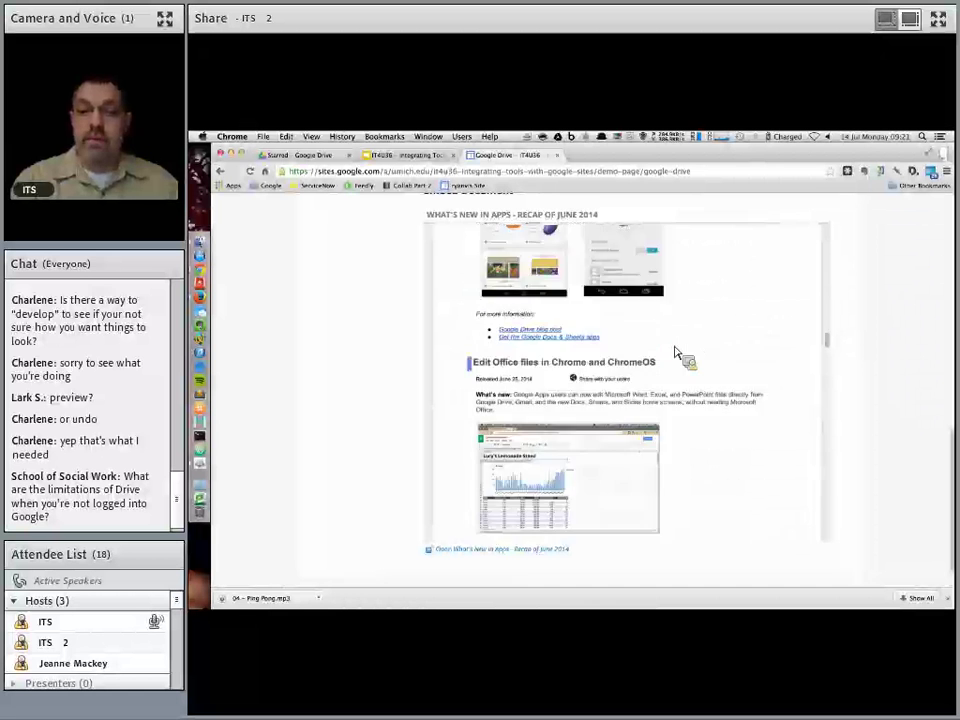
{"action": "scroll", "coordinate": [676, 352], "scroll_direction": "up", "scroll_amount": 3}
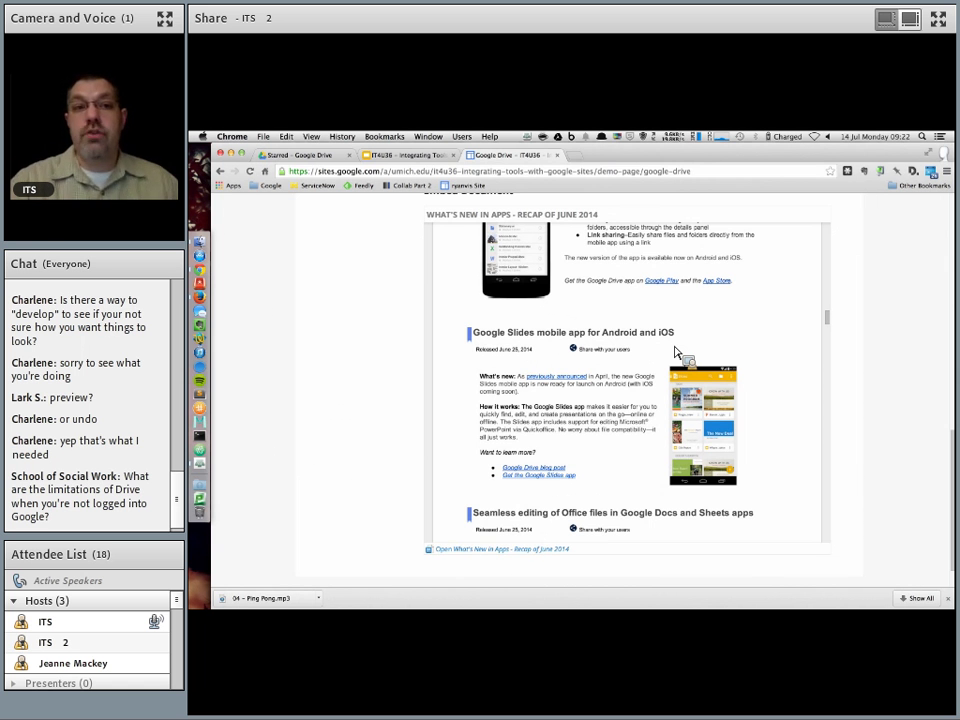
{"action": "left_click", "coordinate": [335, 157]}
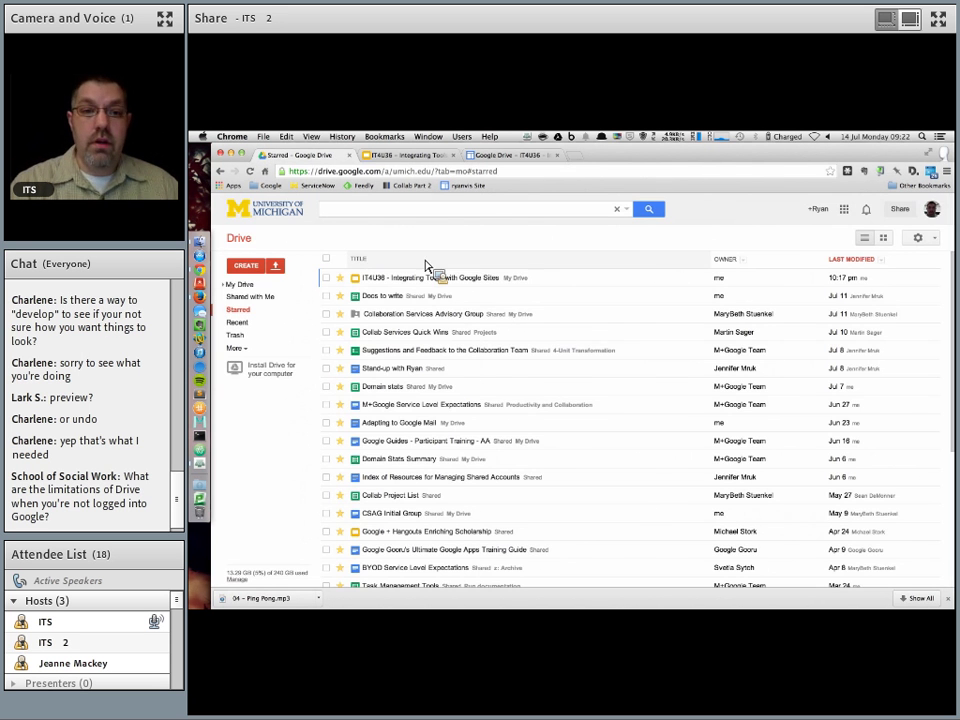
- Open the IT4U36 - Integrating Tools with Google Sites file's sharing settings and select its share link
{"action": "right_click", "coordinate": [548, 286]}
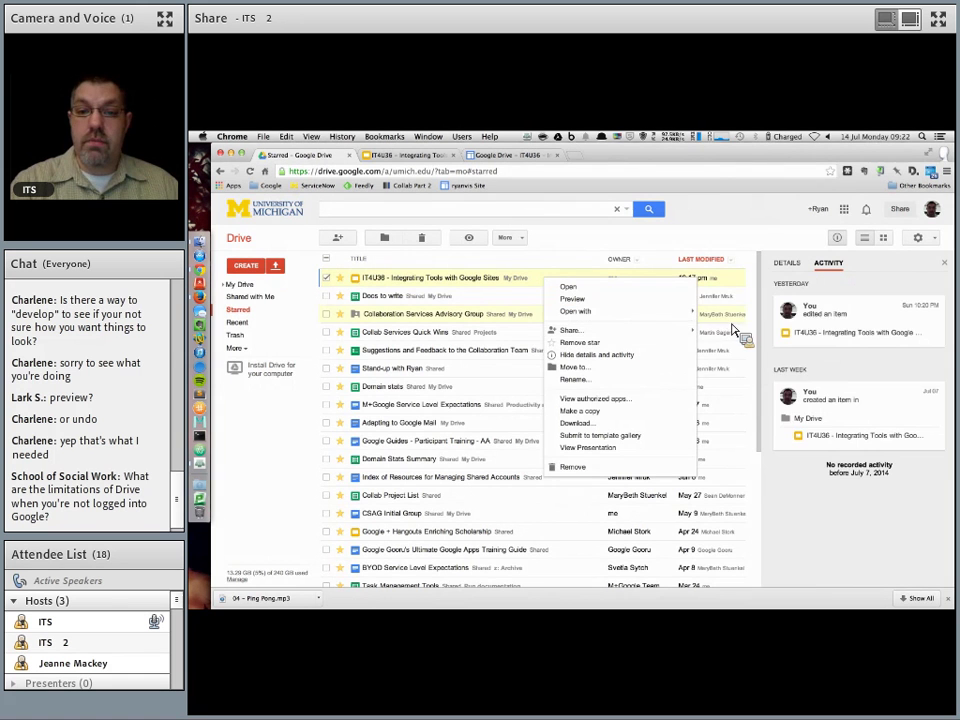
{"action": "mouse_move", "coordinate": [688, 332]}
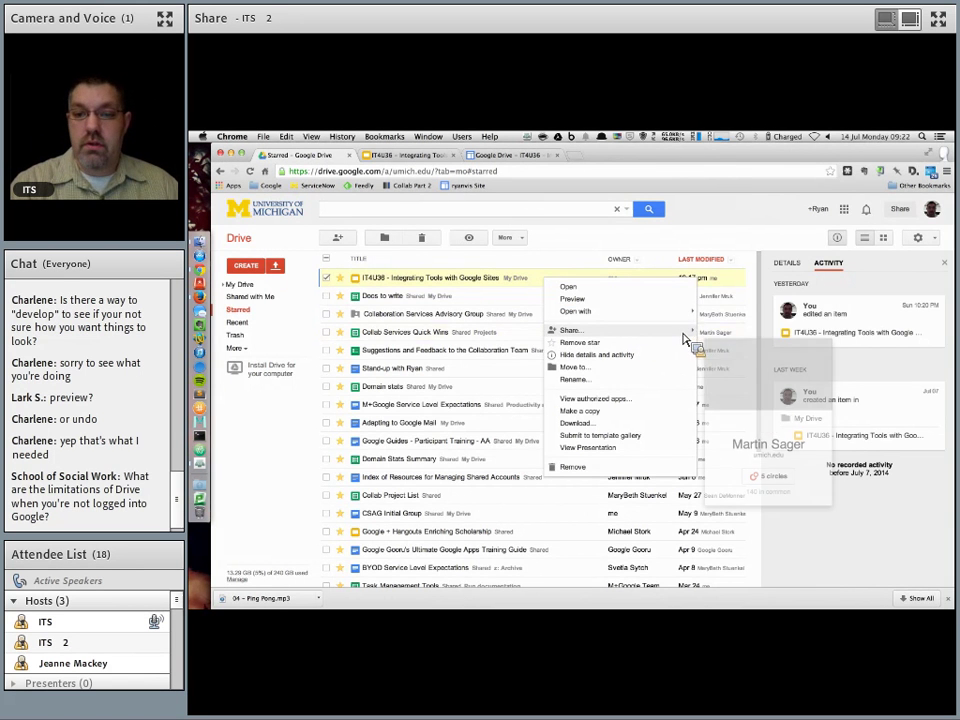
{"action": "left_click", "coordinate": [721, 335]}
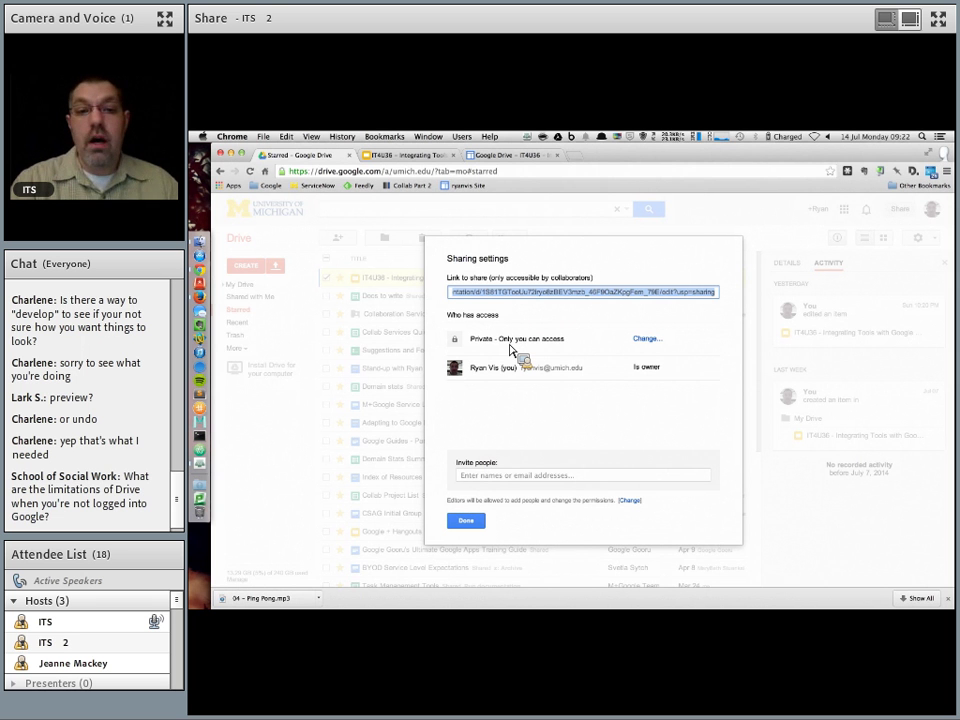
{"action": "left_click_drag", "start_coordinate": [511, 350], "coordinate": [492, 350]}
{"action": "left_click_drag", "start_coordinate": [490, 347], "coordinate": [657, 342]}
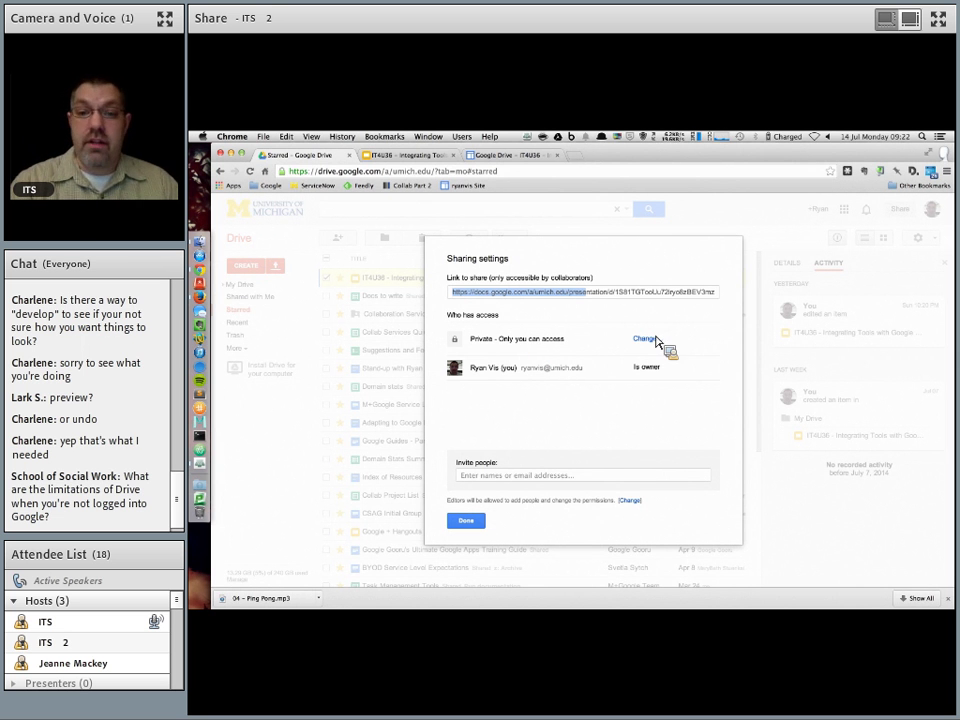
- Review the file's visibility options, then back out leaving it private
{"action": "left_click", "coordinate": [656, 340]}
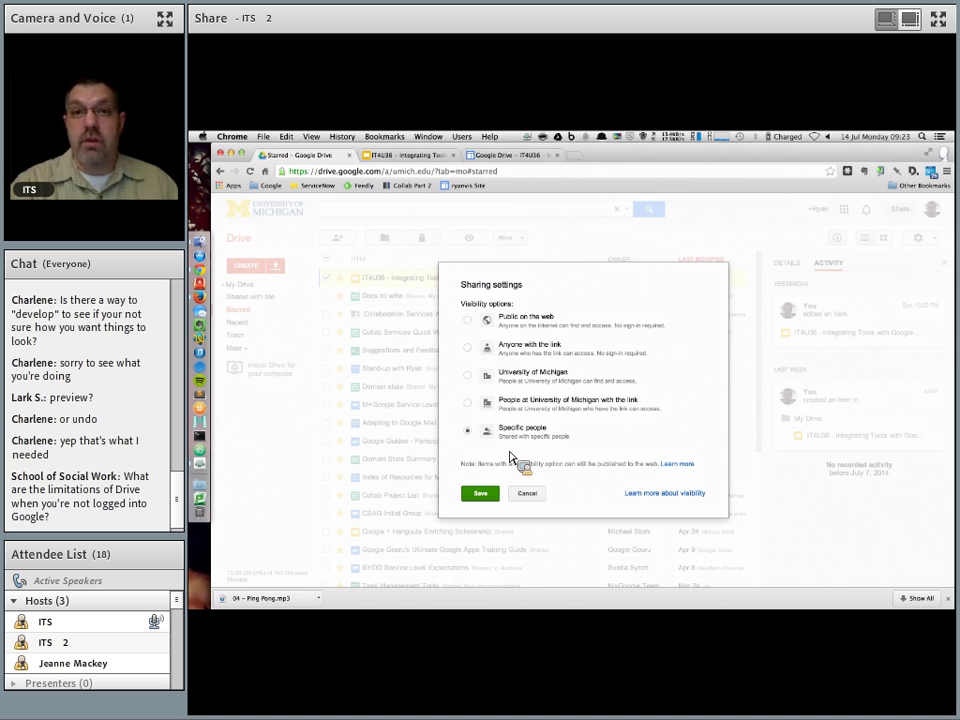
{"action": "left_click", "coordinate": [533, 495]}
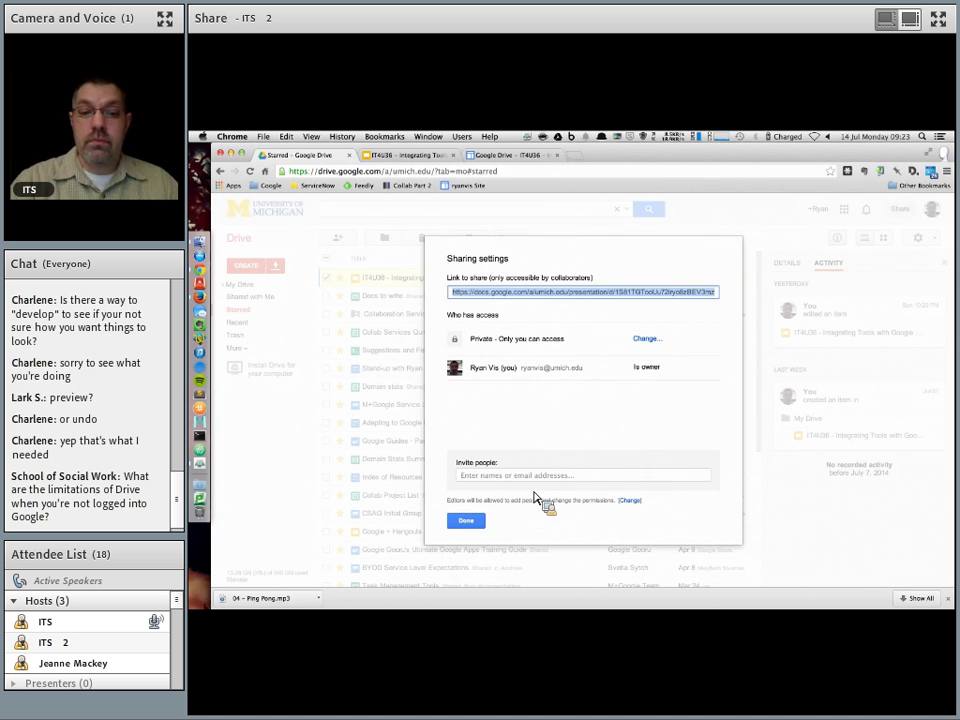
{"action": "left_click", "coordinate": [466, 524]}
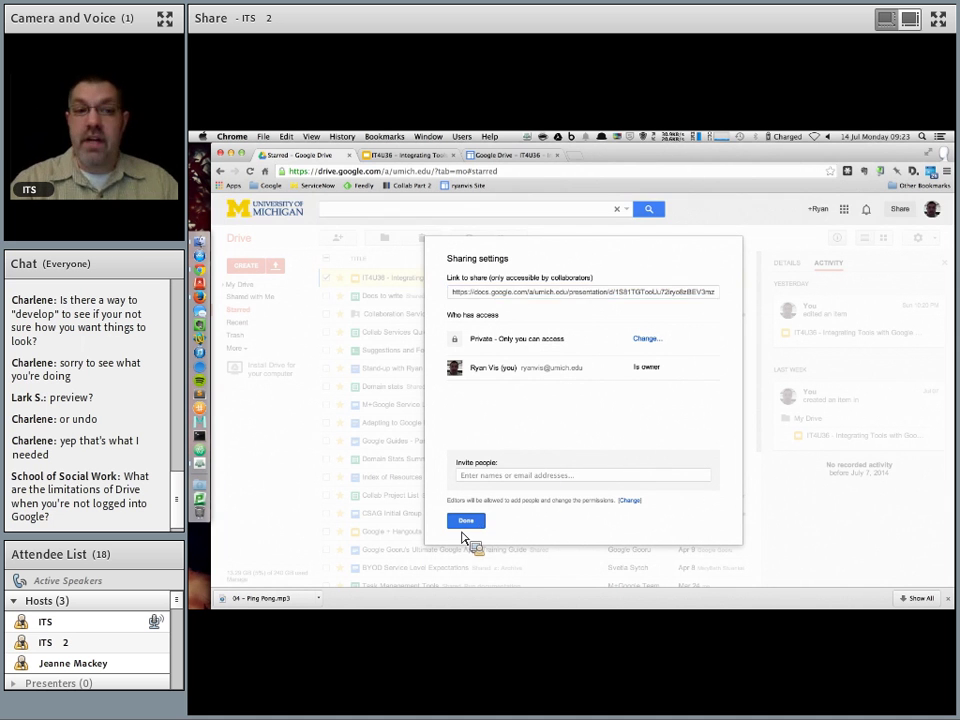
- Return to Google Sites and start editing the Google Drive page
{"action": "left_click", "coordinate": [495, 157]}
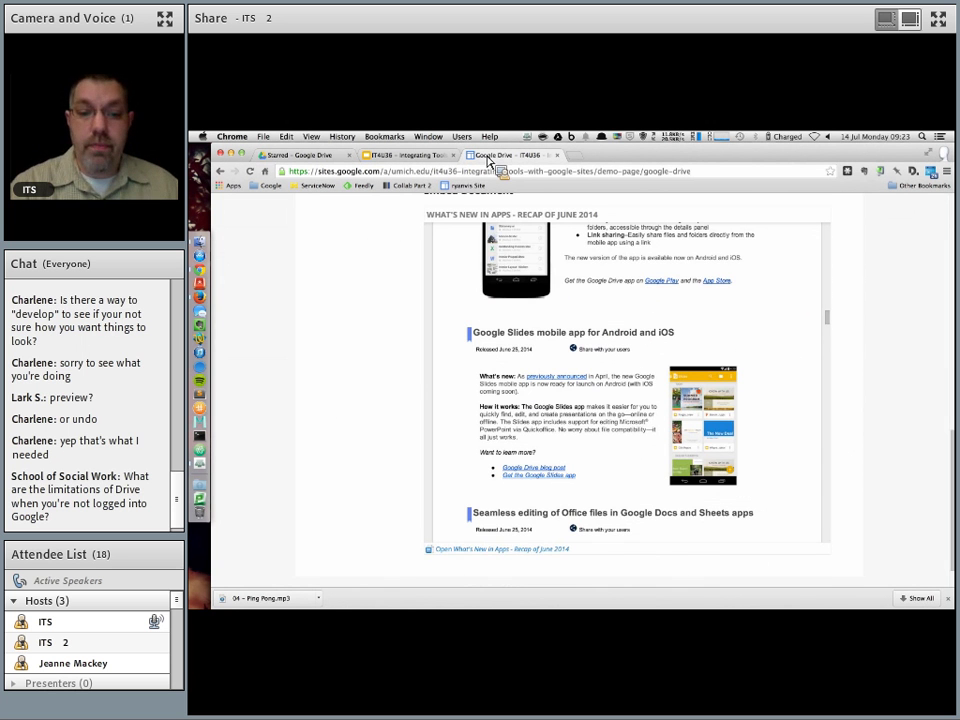
{"action": "scroll", "coordinate": [380, 282], "scroll_direction": "up", "scroll_amount": 15}
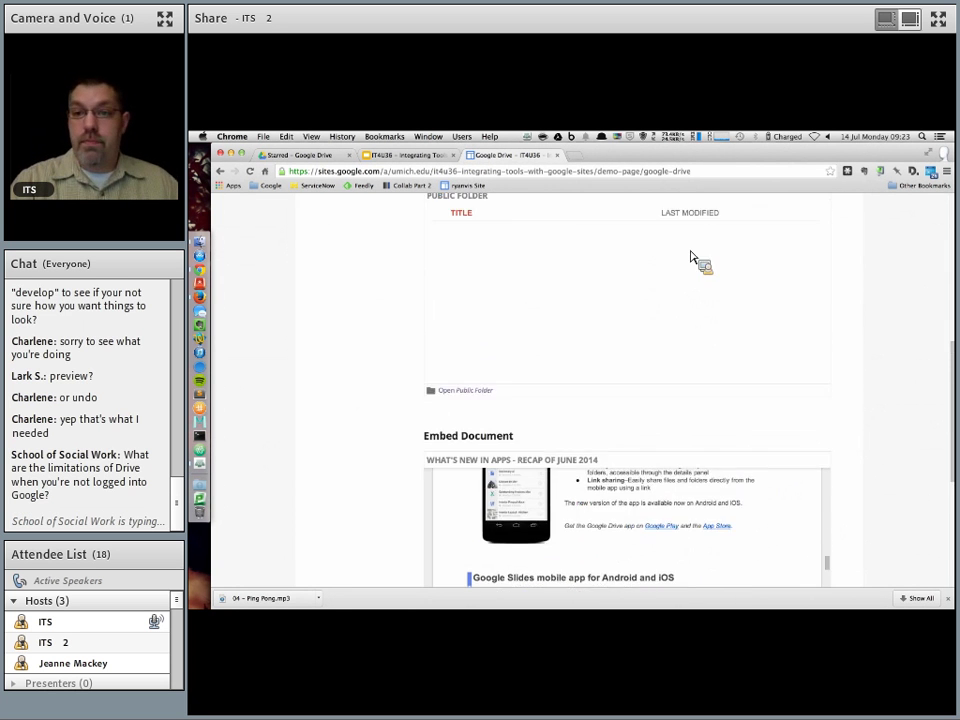
{"action": "left_click", "coordinate": [770, 218]}
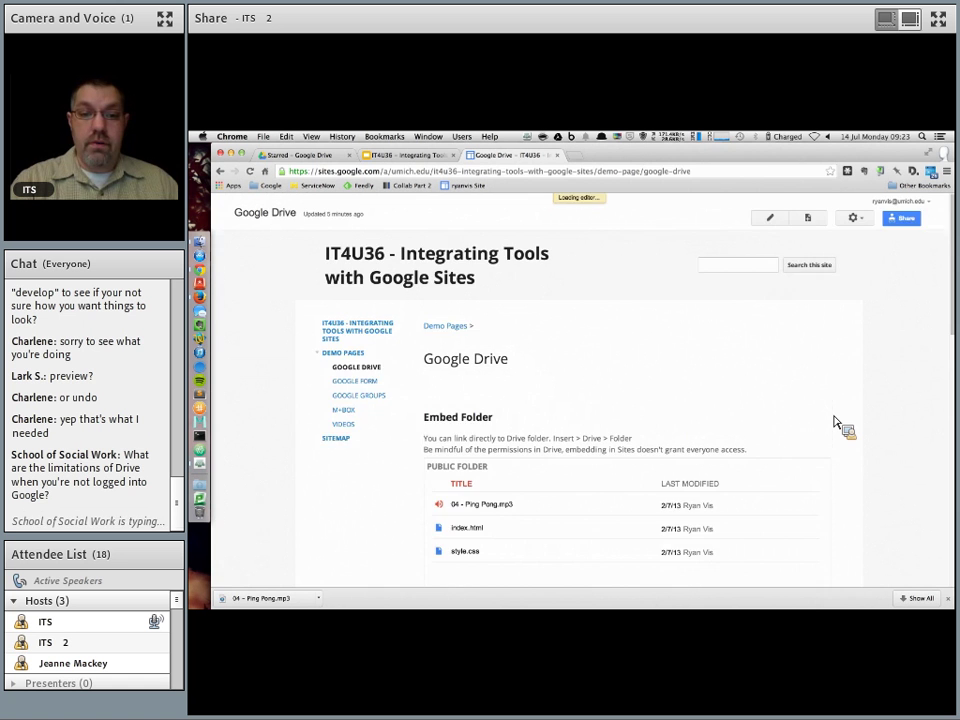
{"action": "scroll", "coordinate": [838, 423], "scroll_direction": "down", "scroll_amount": 5}
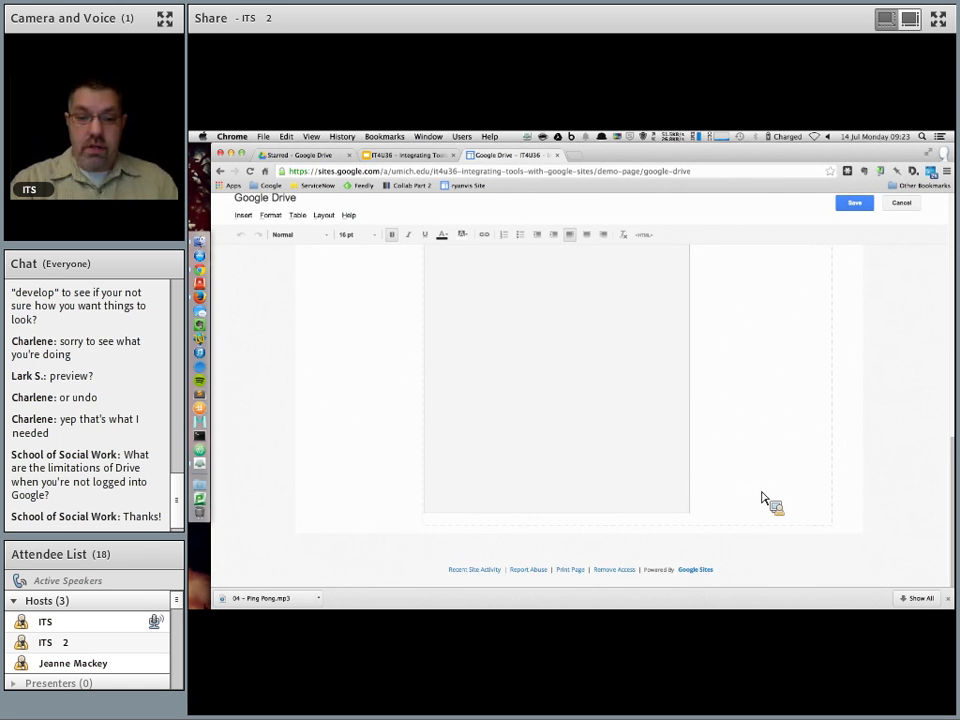
- Type 'New Sheet Embed' and format it as an H2 heading
{"action": "type", "text": "New Sheet"}
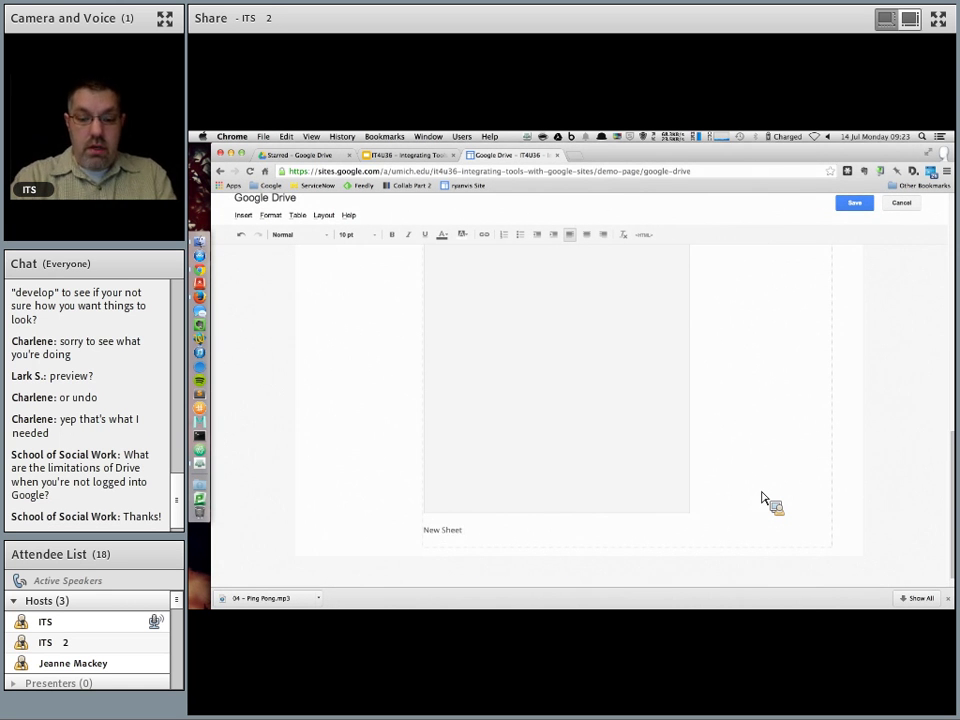
{"action": "type", "text": " Embed"}
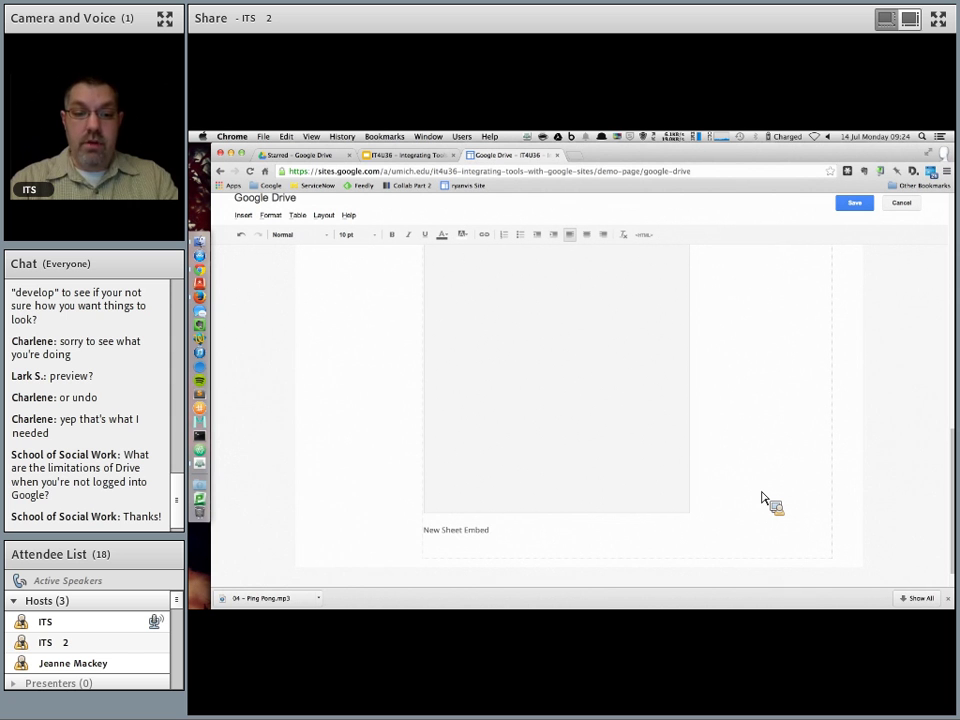
{"action": "key", "text": "super+alt+2"}
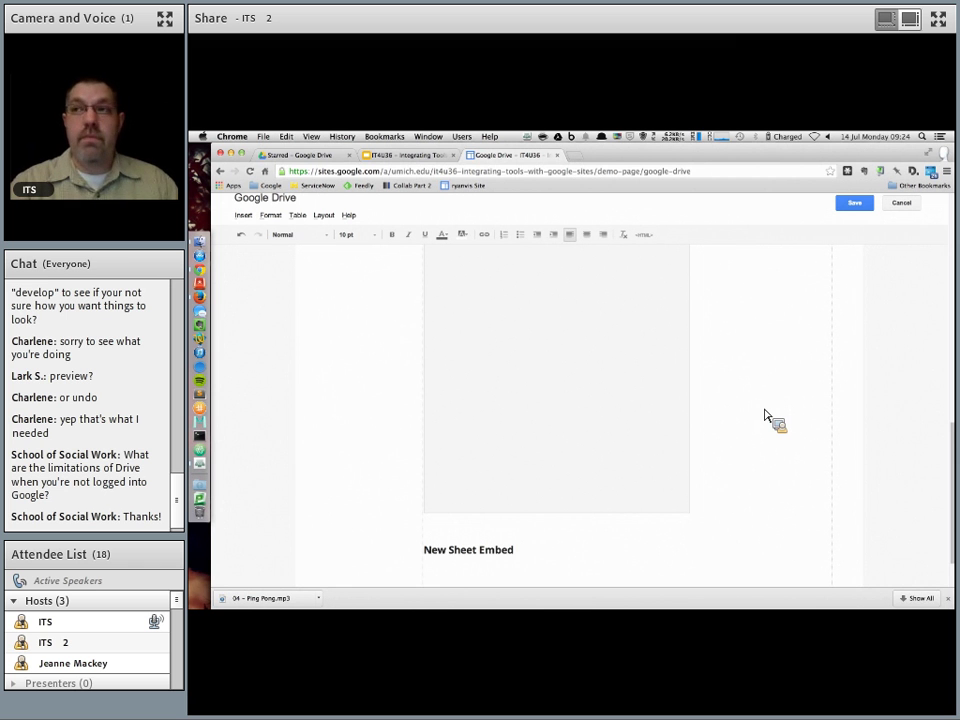
{"action": "key", "text": "BackSpace"}
{"action": "scroll", "coordinate": [740, 410], "scroll_direction": "down", "scroll_amount": 1}
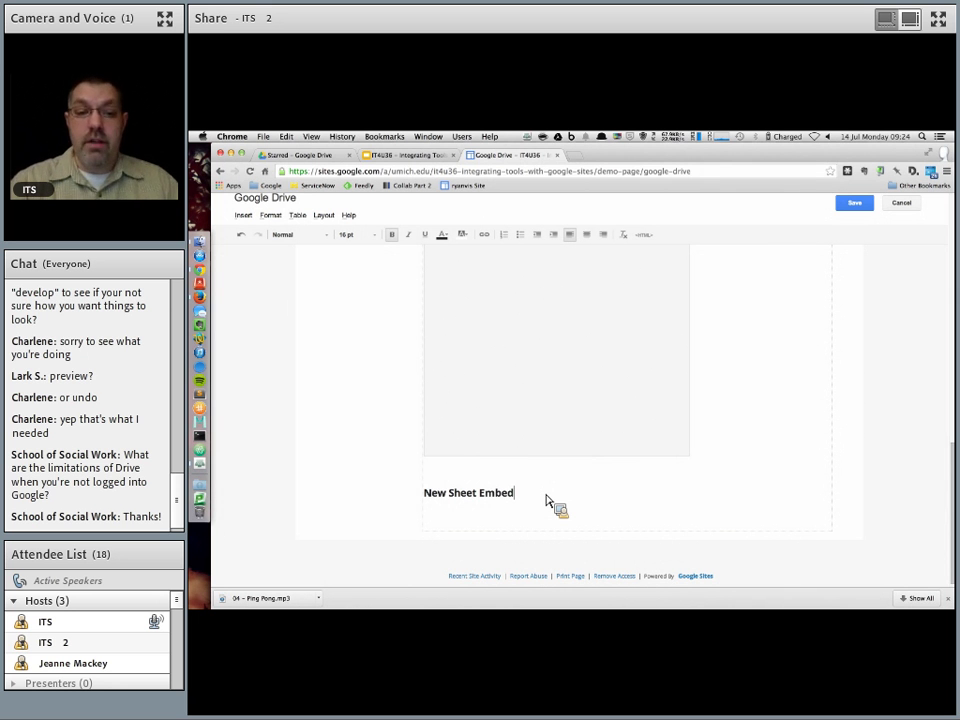
{"action": "key", "text": "Return"}
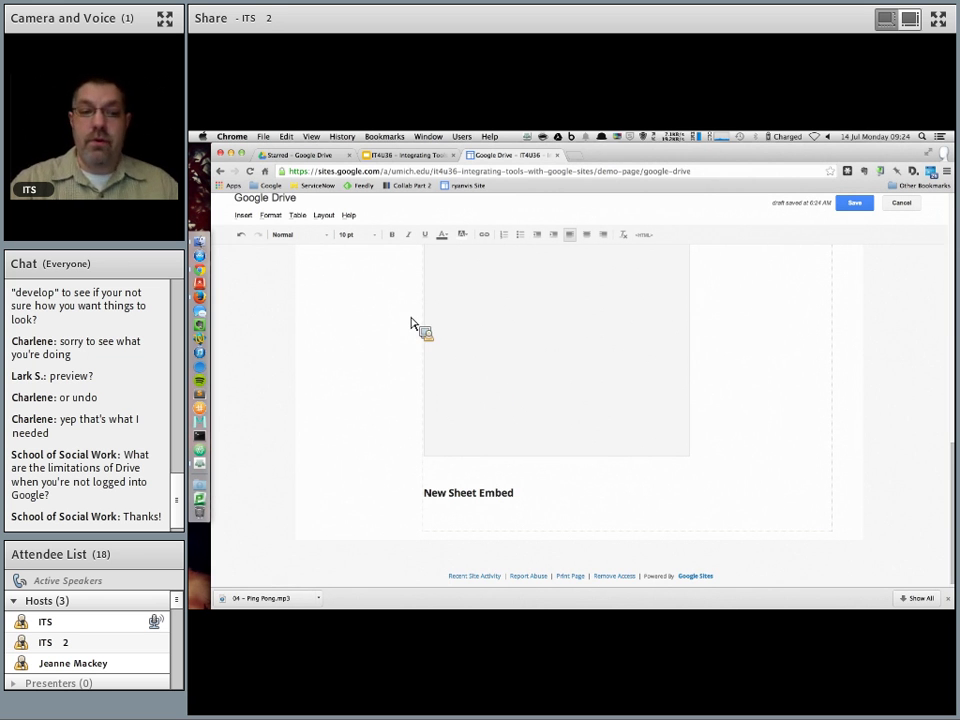
- Recheck the heading's text formatting and place the caret on the empty line below it
{"action": "left_click", "coordinate": [524, 493]}
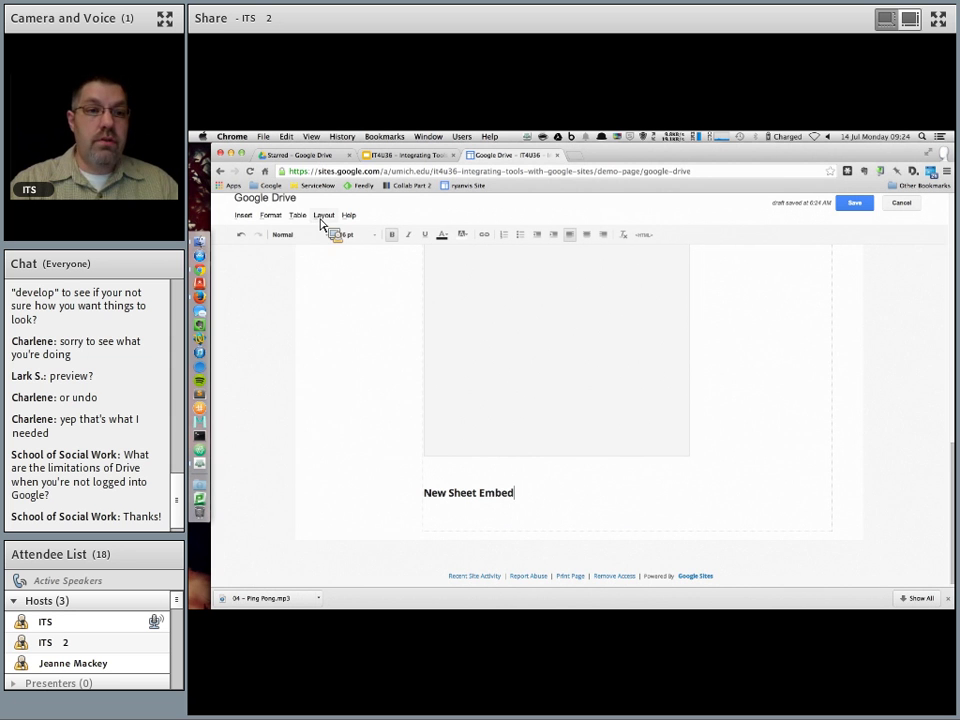
{"action": "left_click", "coordinate": [288, 217]}
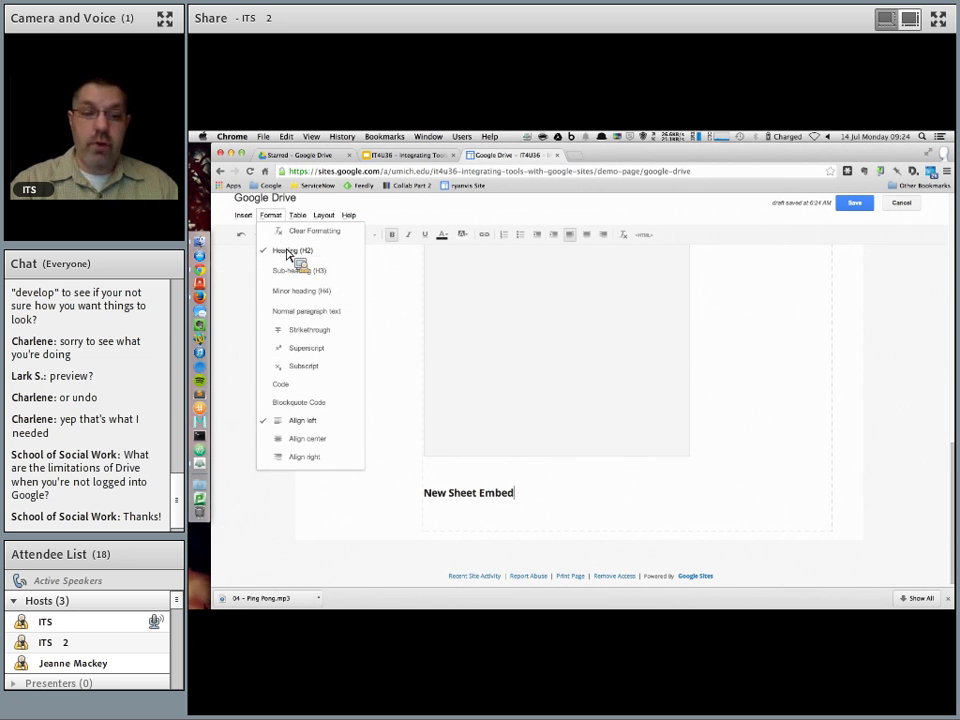
{"action": "left_click", "coordinate": [474, 528]}
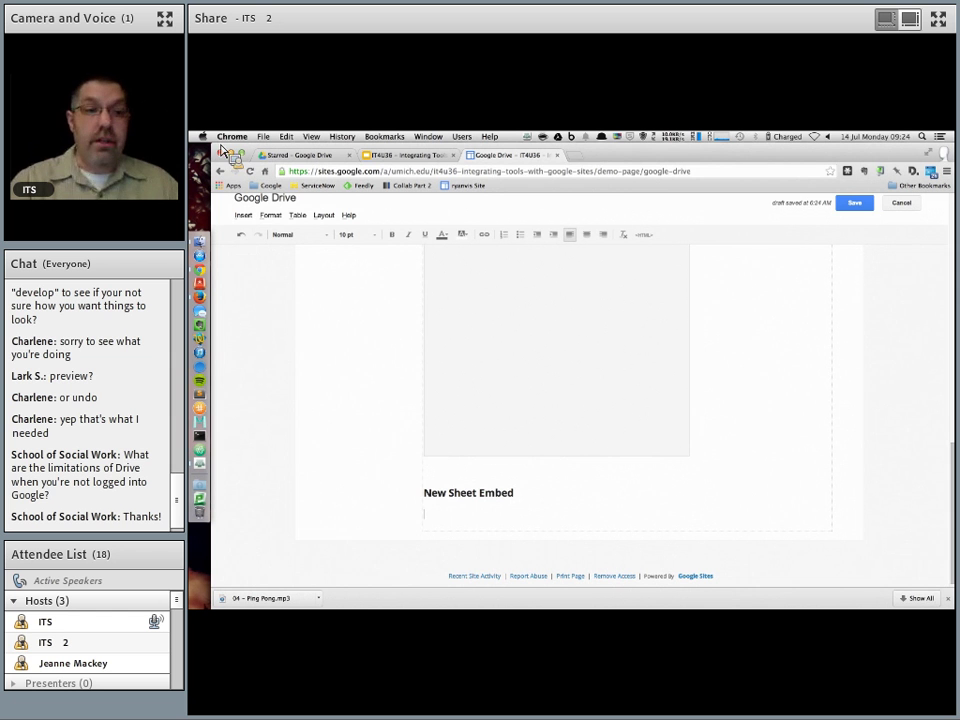
{"action": "left_click", "coordinate": [243, 216]}
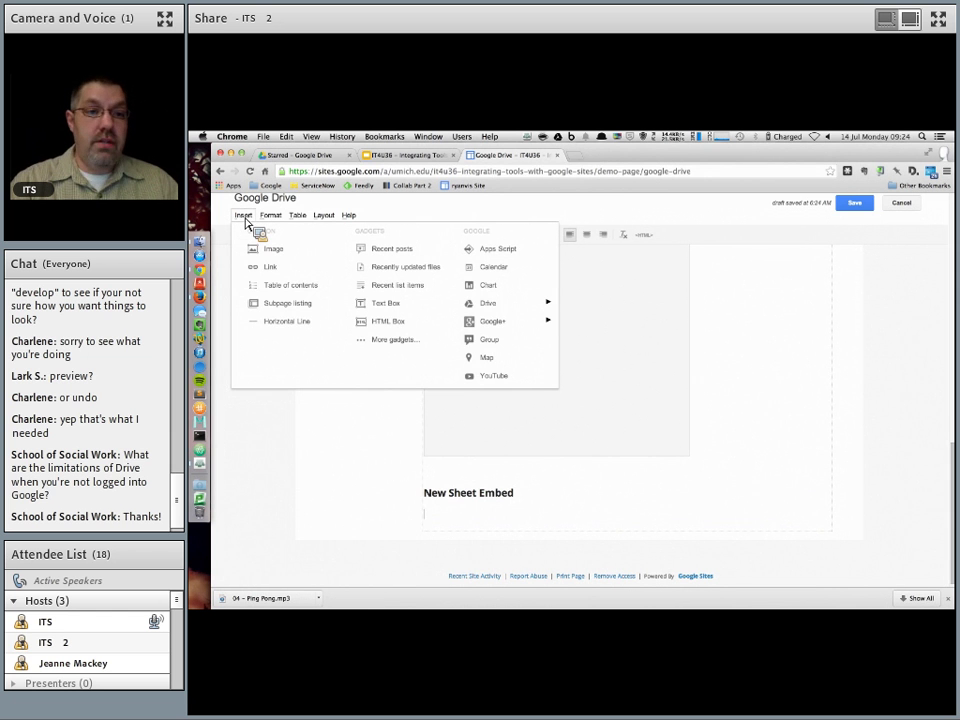
- Browse Drive presentations and drawings, then pick the IT4U36 - Integrating Tools with Google Sites presentation
{"action": "mouse_move", "coordinate": [518, 312]}
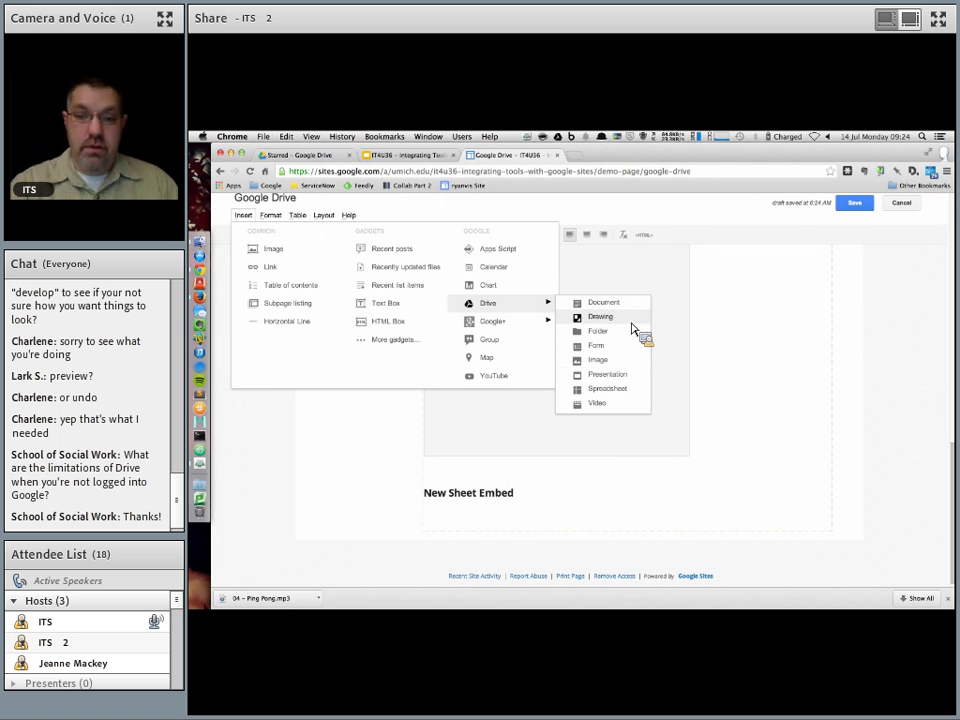
{"action": "left_click", "coordinate": [617, 376]}
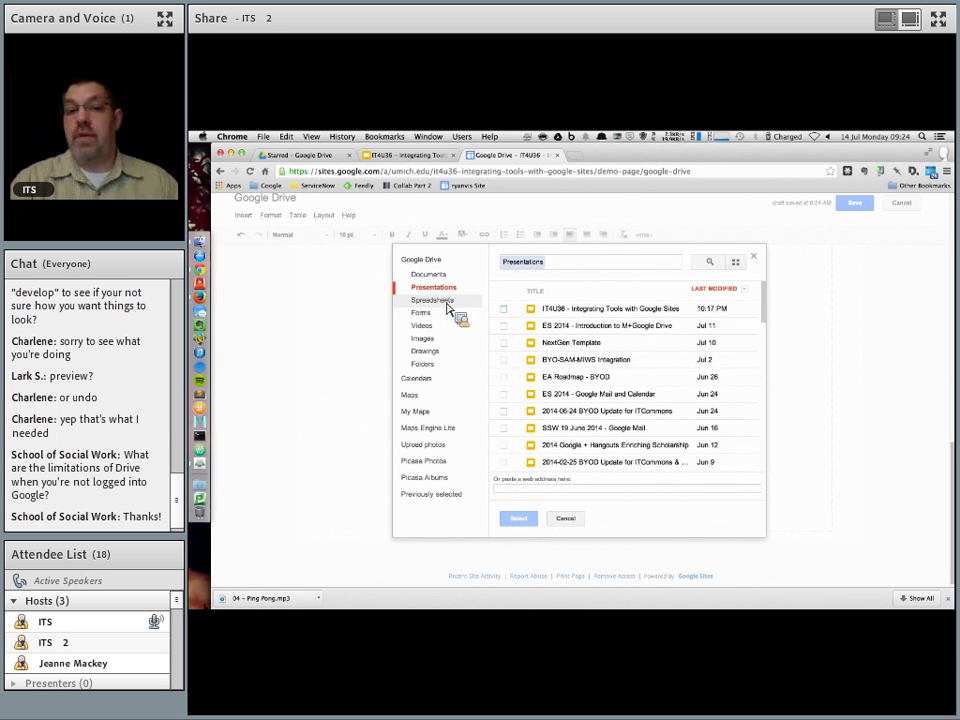
{"action": "left_click", "coordinate": [428, 353]}
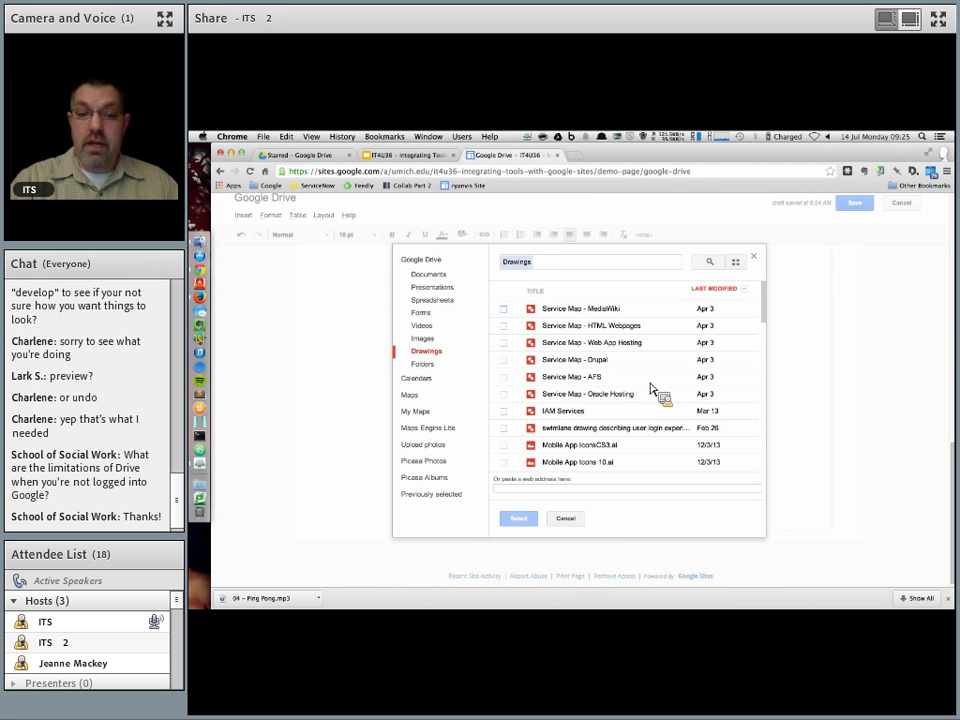
{"action": "scroll", "coordinate": [652, 398], "scroll_direction": "down", "scroll_amount": 3}
{"action": "scroll", "coordinate": [620, 378], "scroll_direction": "down", "scroll_amount": 5}
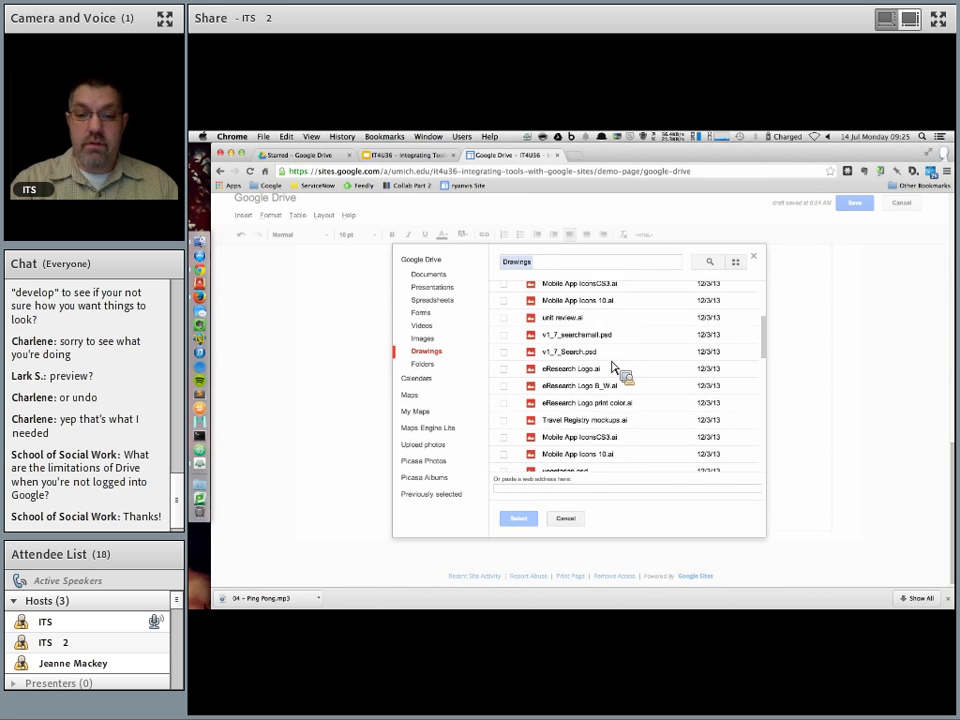
{"action": "scroll", "coordinate": [615, 368], "scroll_direction": "up", "scroll_amount": 5}
{"action": "scroll", "coordinate": [618, 372], "scroll_direction": "up", "scroll_amount": 4}
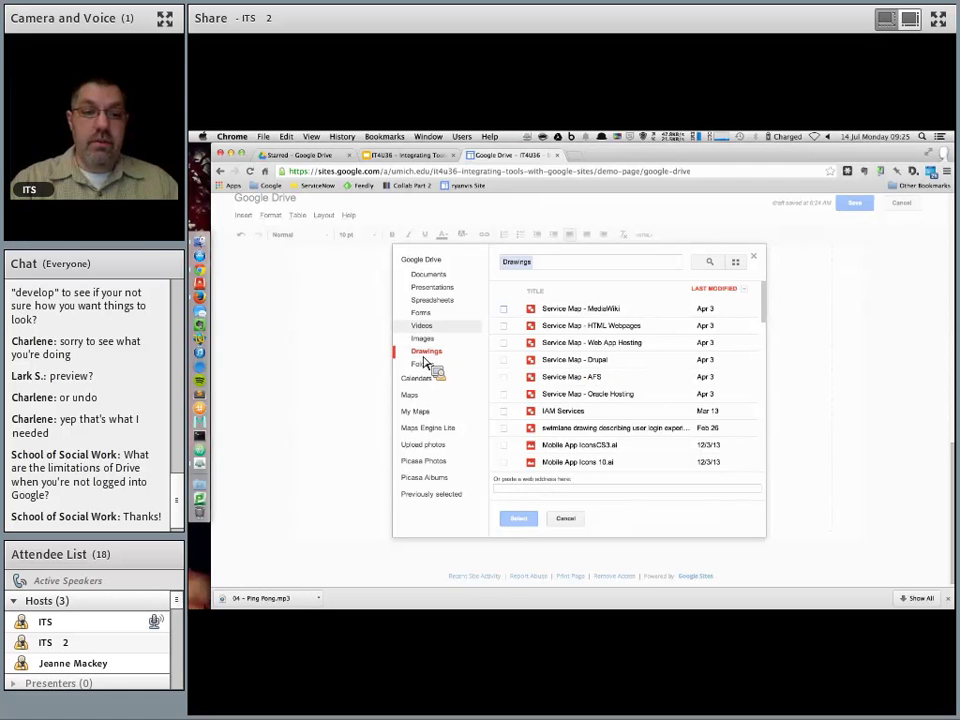
{"action": "left_click", "coordinate": [432, 288]}
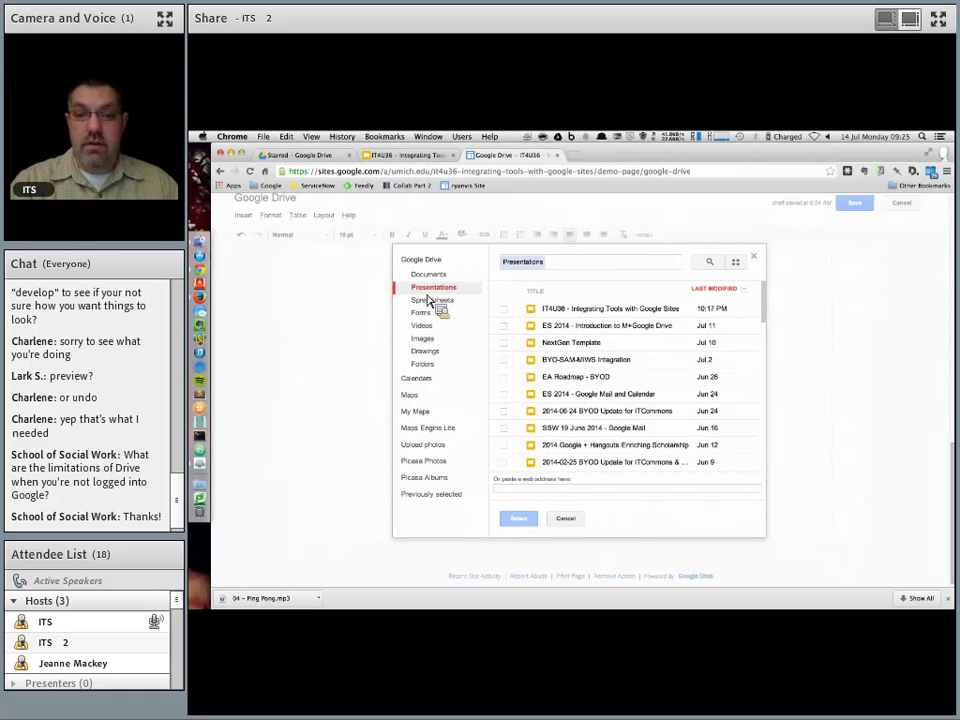
{"action": "left_click", "coordinate": [507, 313]}
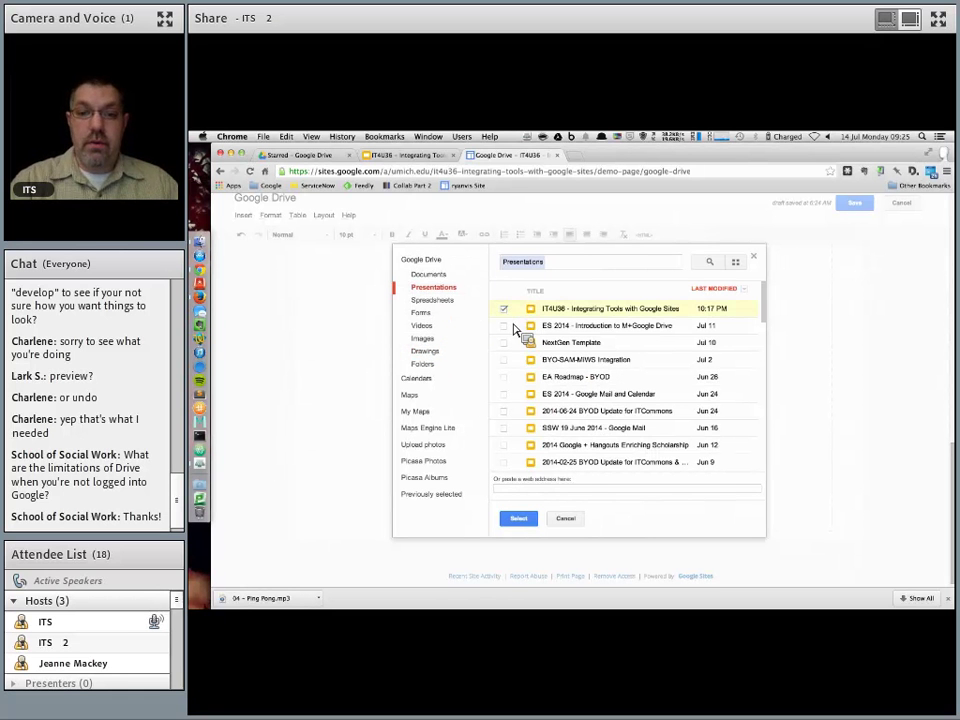
{"action": "left_click", "coordinate": [532, 524]}
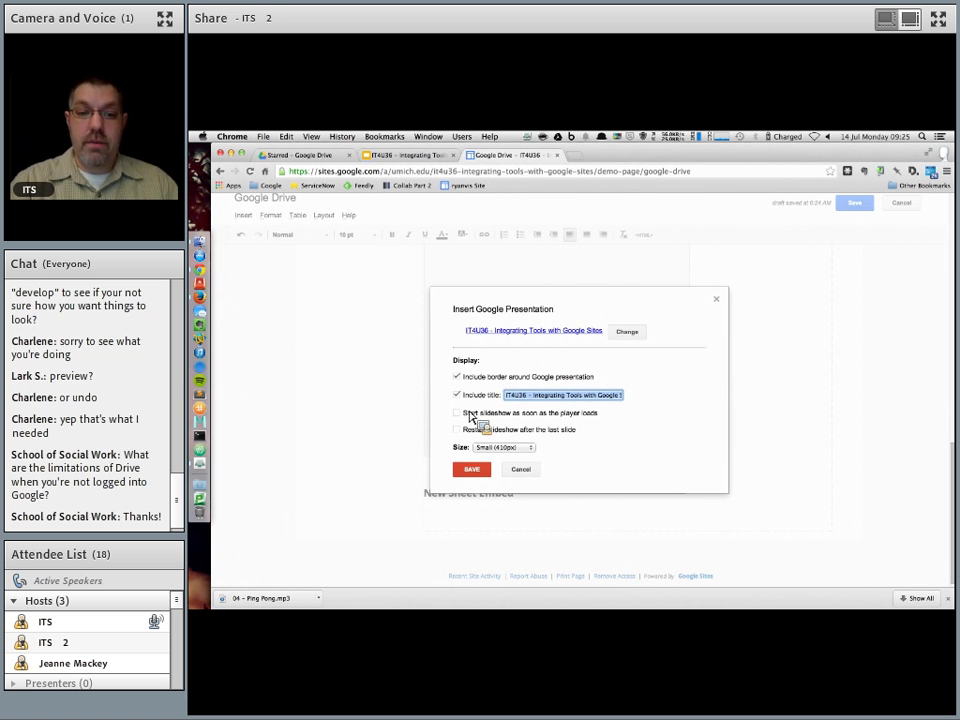
- Insert the IT4U36 presentation at Large (700px) size and save the page
{"action": "left_click", "coordinate": [531, 450]}
{"action": "left_click", "coordinate": [532, 472]}
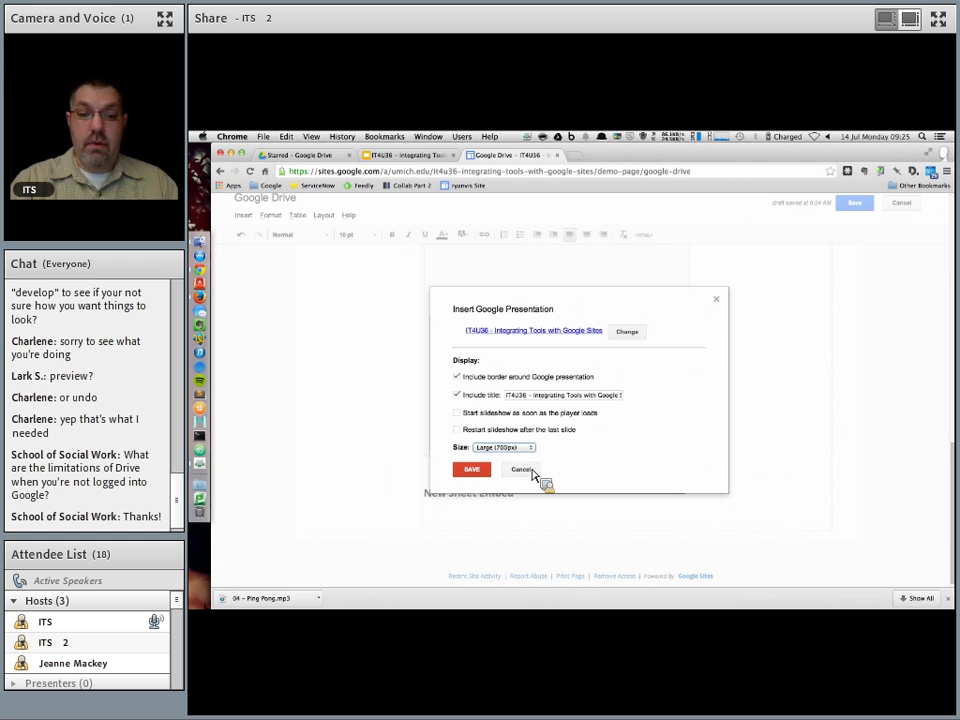
{"action": "left_click", "coordinate": [472, 470]}
{"action": "scroll", "coordinate": [724, 537], "scroll_direction": "down", "scroll_amount": 3}
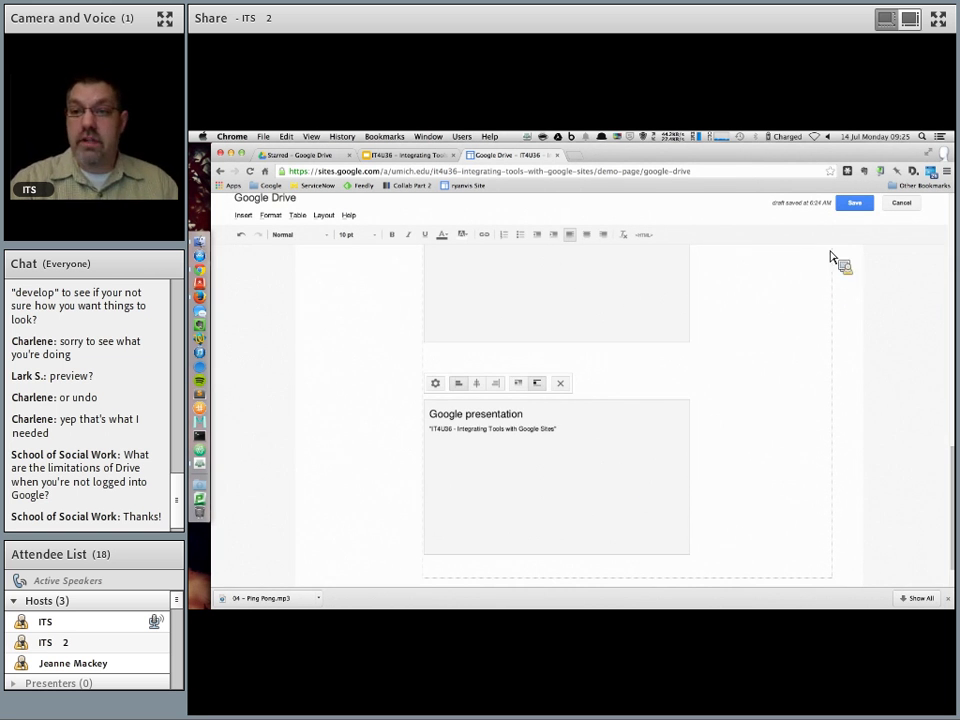
{"action": "left_click", "coordinate": [853, 205]}
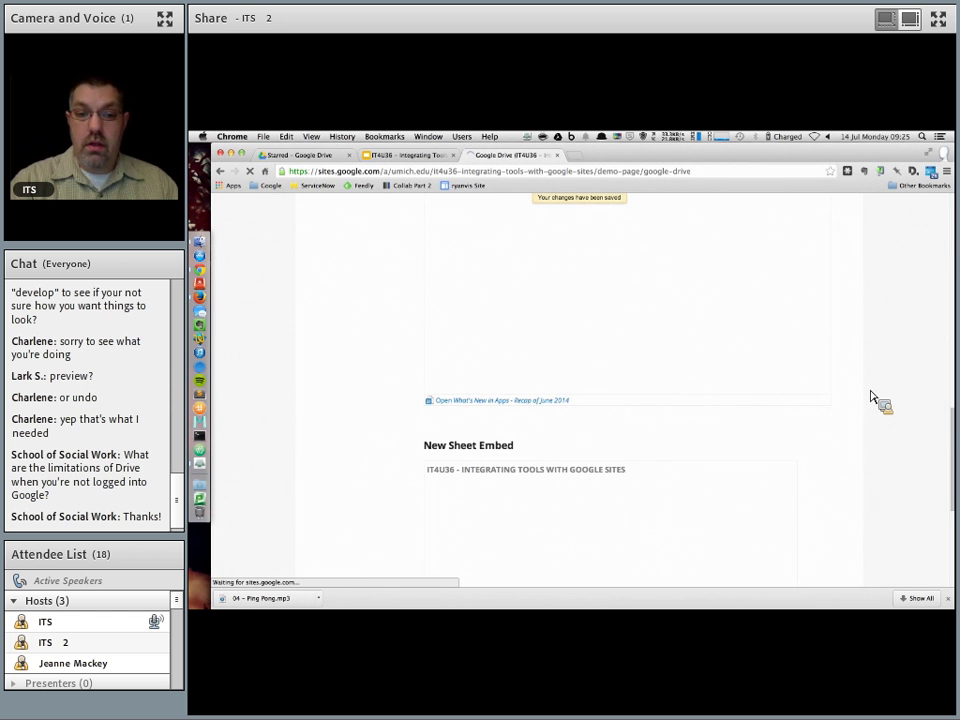
- Step the embedded slideshow forward to Demo Time, then back to Why Use Sites?
{"action": "scroll", "coordinate": [874, 396], "scroll_direction": "down", "scroll_amount": 1}
{"action": "scroll", "coordinate": [926, 463], "scroll_direction": "down", "scroll_amount": 4}
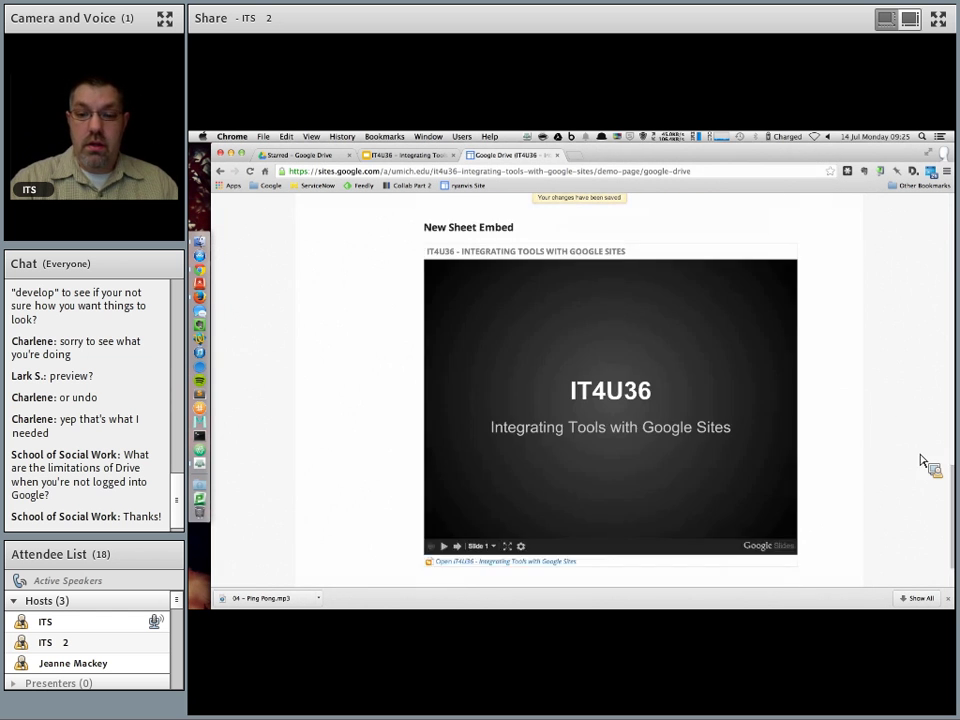
{"action": "scroll", "coordinate": [915, 466], "scroll_direction": "up", "scroll_amount": 1}
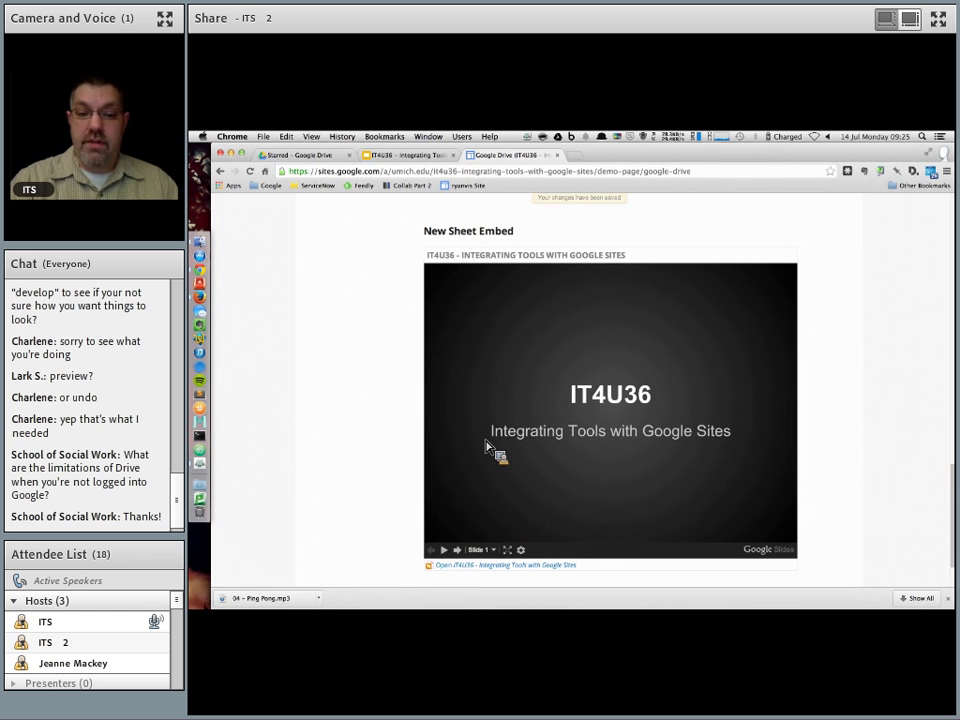
{"action": "left_click", "coordinate": [458, 551]}
{"action": "left_click", "coordinate": [458, 551]}
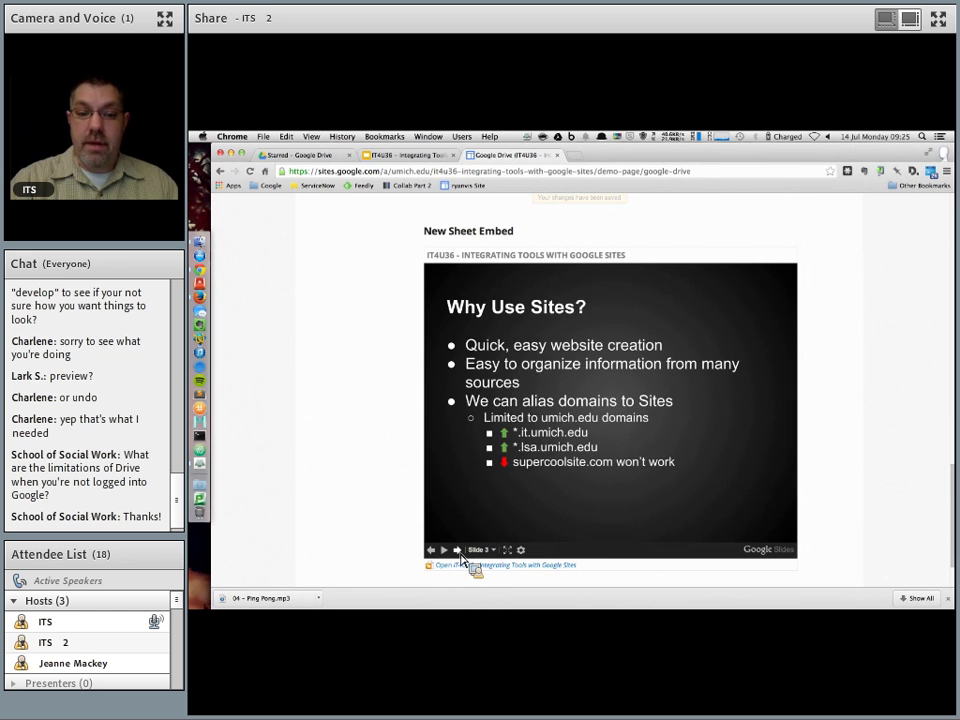
{"action": "left_click", "coordinate": [458, 551]}
{"action": "left_click", "coordinate": [458, 551]}
{"action": "left_click", "coordinate": [431, 550]}
{"action": "left_click", "coordinate": [431, 550]}
{"action": "scroll", "coordinate": [821, 499], "scroll_direction": "up", "scroll_amount": 10}
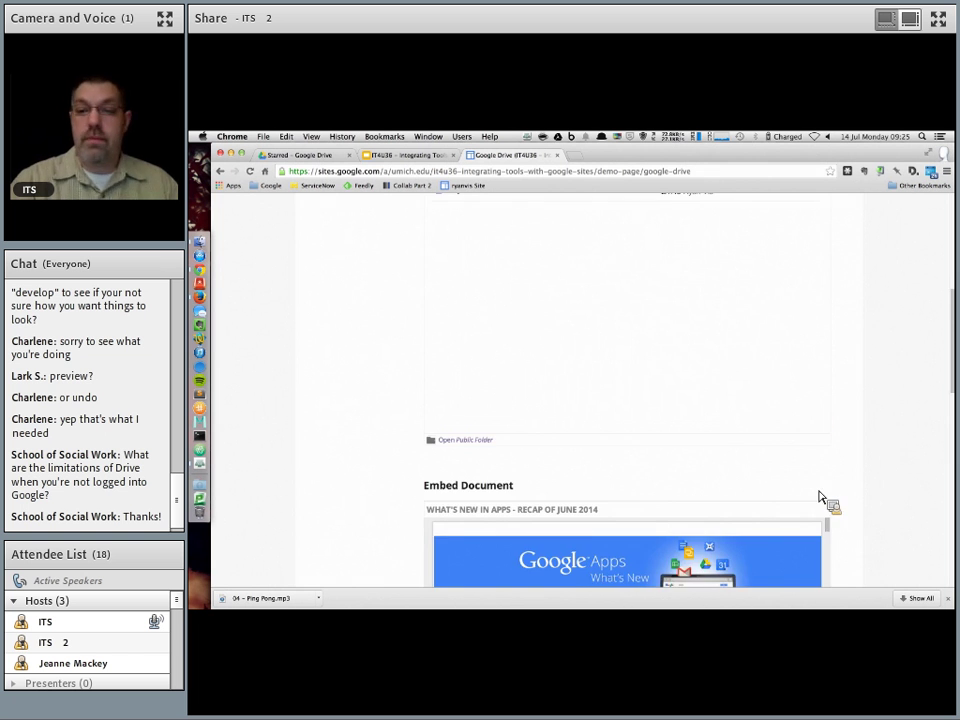
{"action": "scroll", "coordinate": [884, 440], "scroll_direction": "up", "scroll_amount": 10}
{"action": "scroll", "coordinate": [800, 376], "scroll_direction": "down", "scroll_amount": 1}
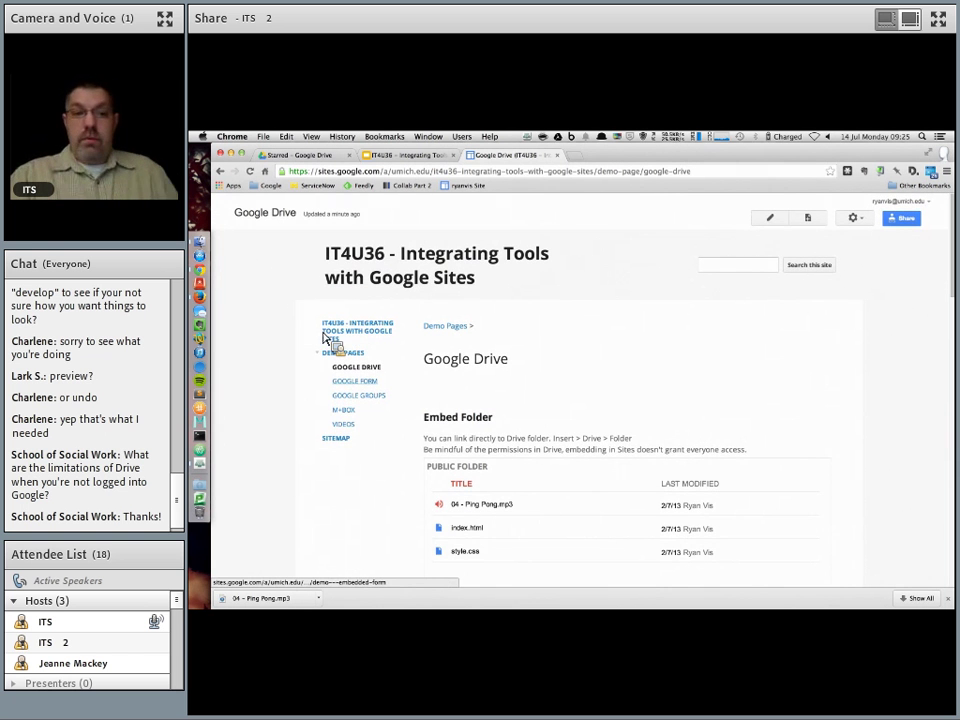
- Open the Google Form demo page and scroll to the Breakfast Choices form
{"action": "left_click", "coordinate": [368, 390]}
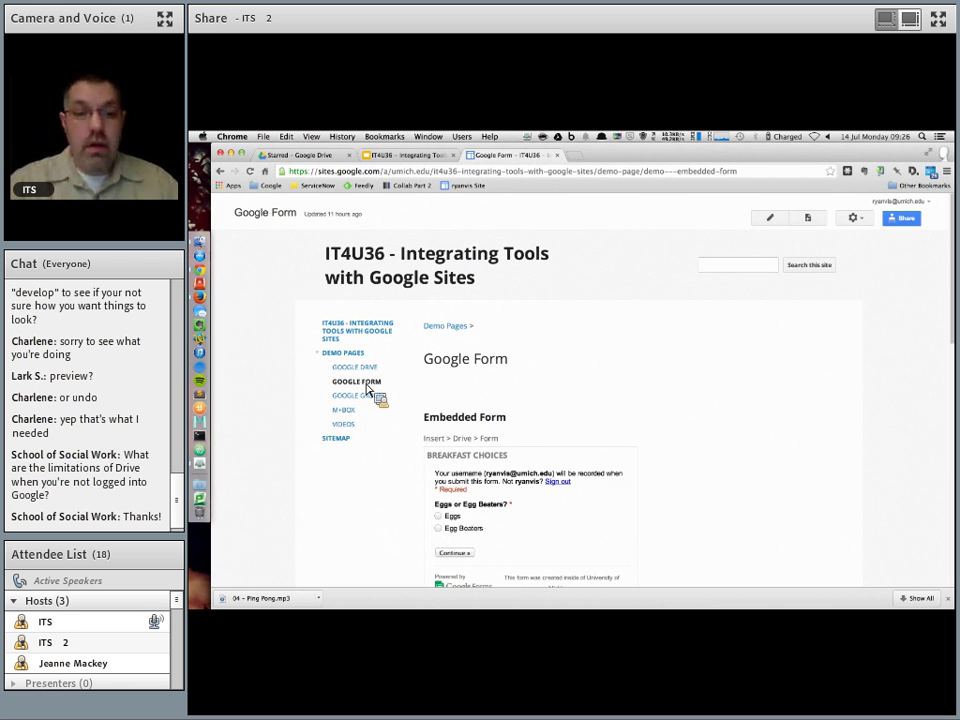
{"action": "scroll", "coordinate": [735, 390], "scroll_direction": "down", "scroll_amount": 2}
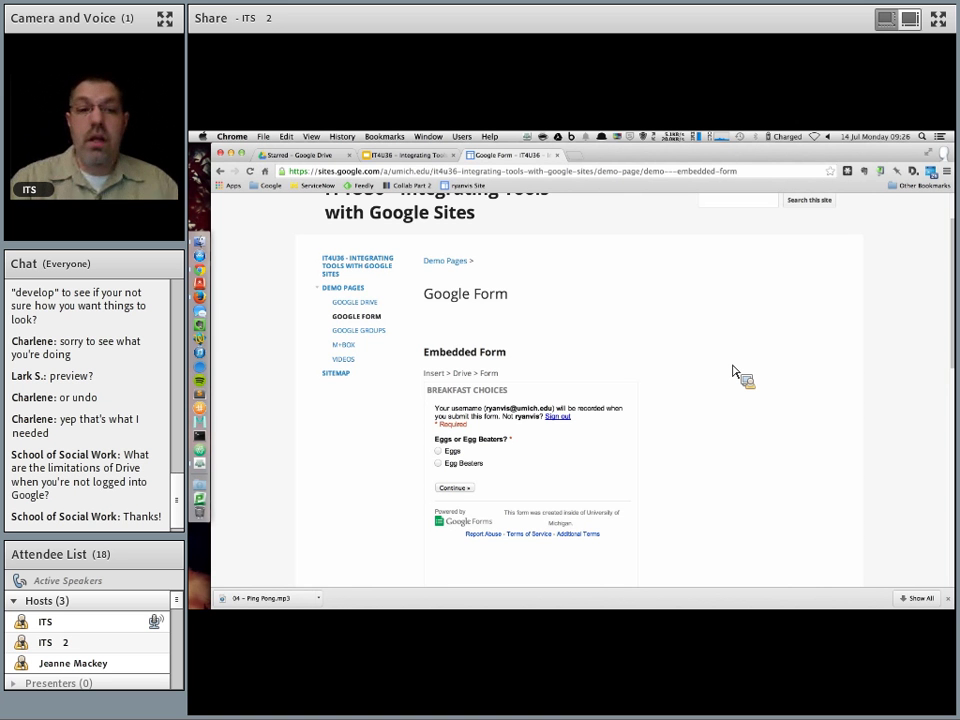
{"action": "scroll", "coordinate": [725, 355], "scroll_direction": "down", "scroll_amount": 3}
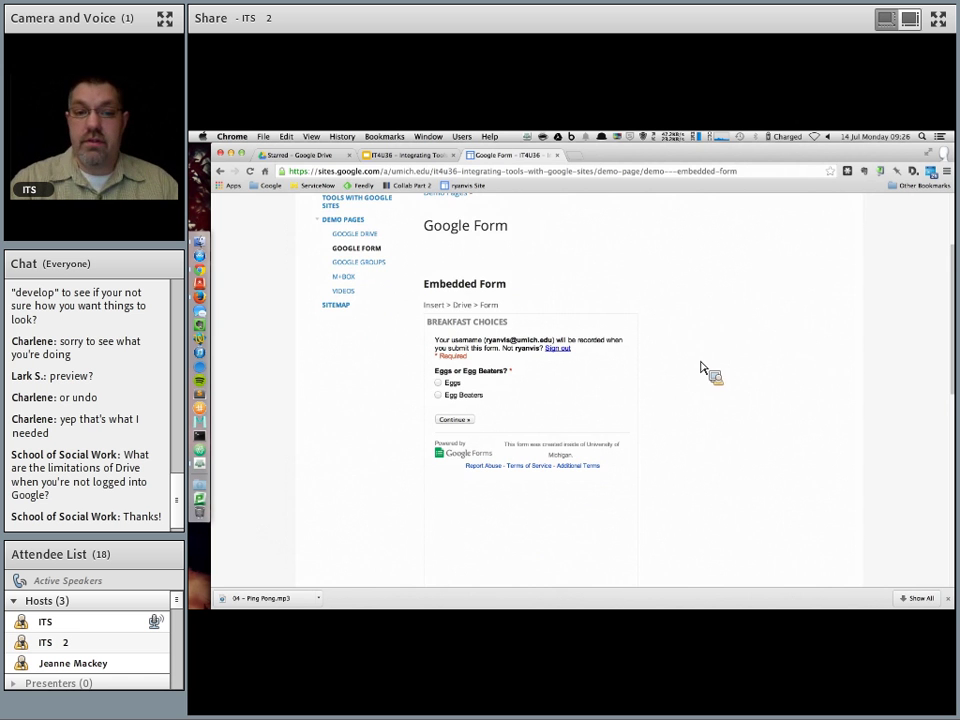
{"action": "scroll", "coordinate": [692, 306], "scroll_direction": "down", "scroll_amount": 2}
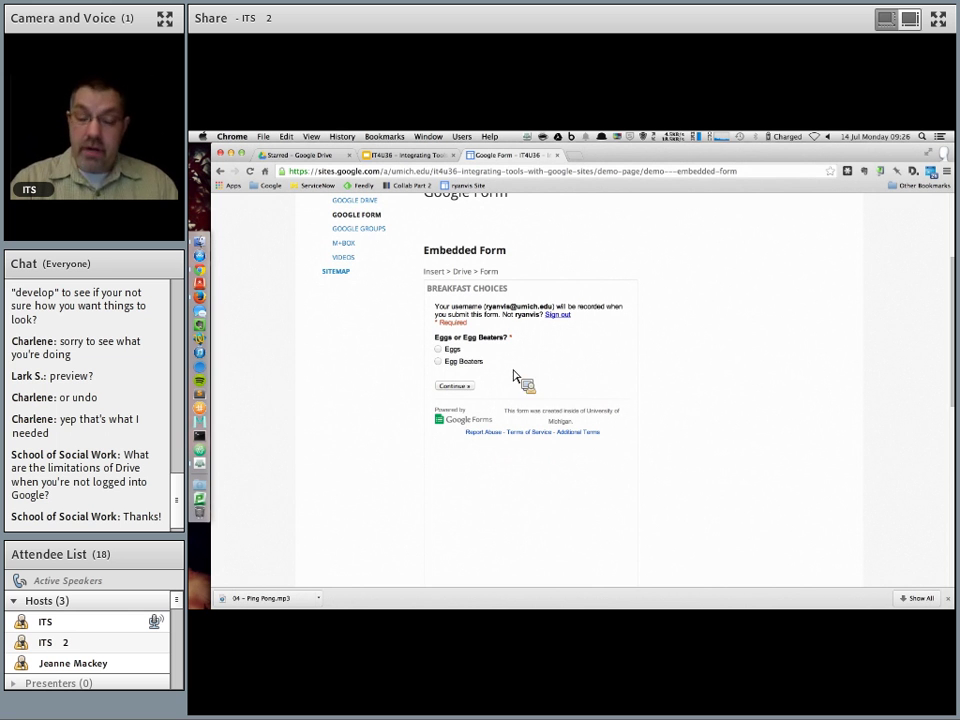
- Answer Eggs in the form and continue to its Eggs, Just Eggs section
{"action": "left_click", "coordinate": [445, 352]}
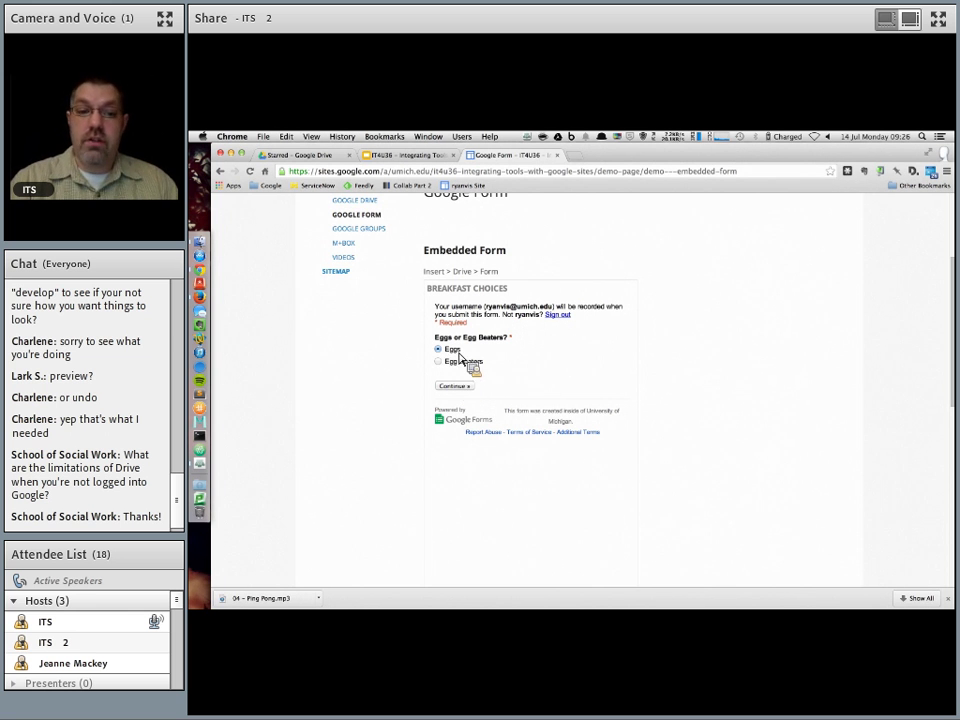
{"action": "left_click", "coordinate": [453, 387]}
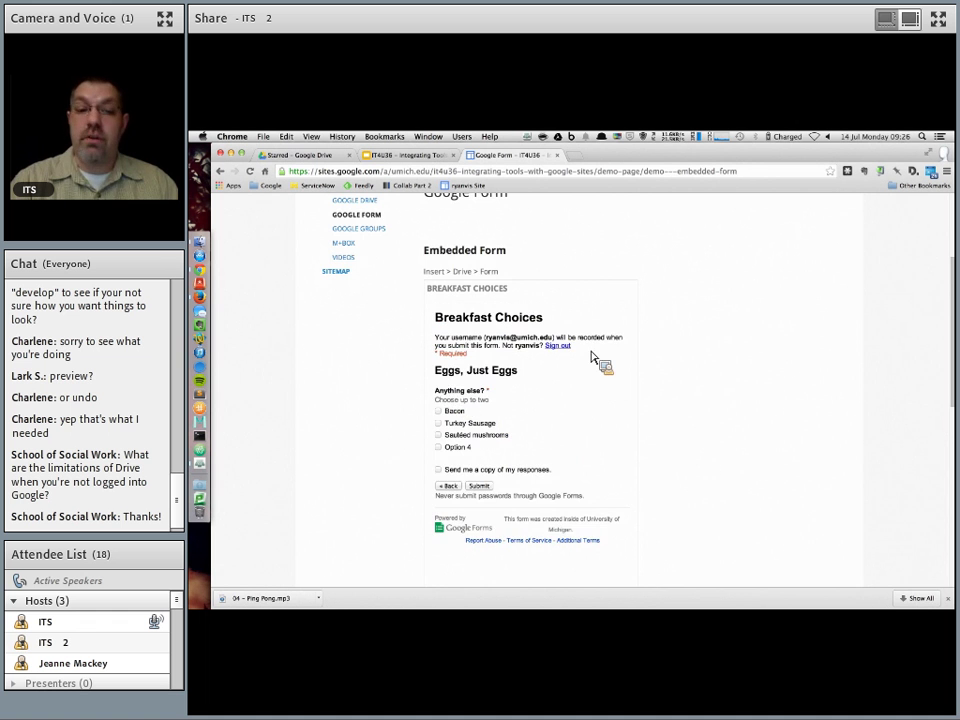
{"action": "scroll", "coordinate": [600, 358], "scroll_direction": "down", "scroll_amount": 3}
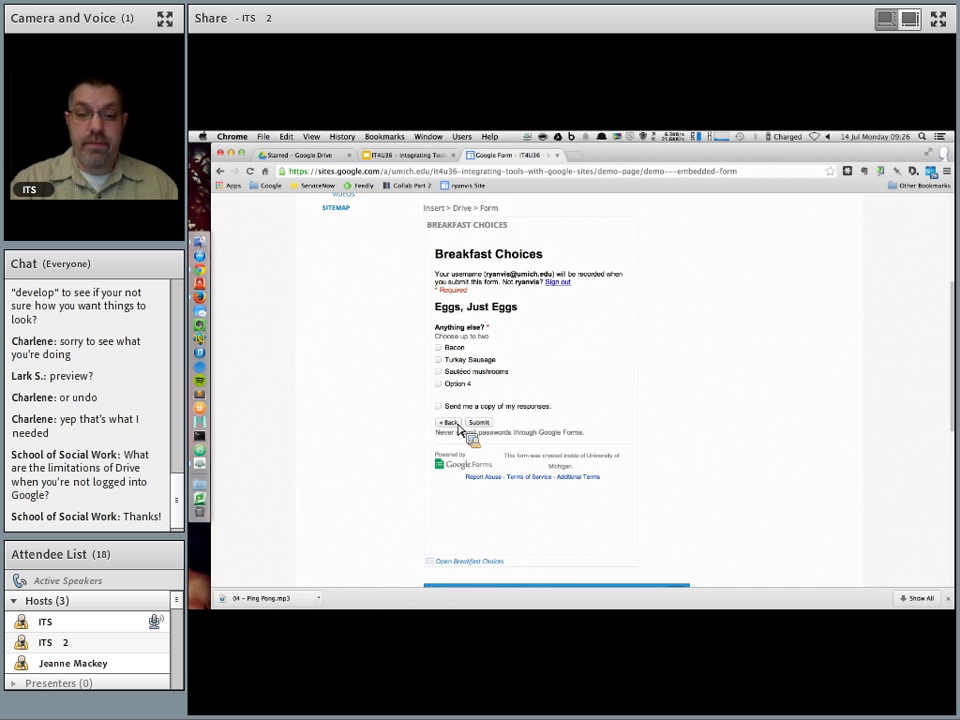
{"action": "scroll", "coordinate": [666, 387], "scroll_direction": "up", "scroll_amount": 1}
{"action": "scroll", "coordinate": [690, 365], "scroll_direction": "up", "scroll_amount": 4}
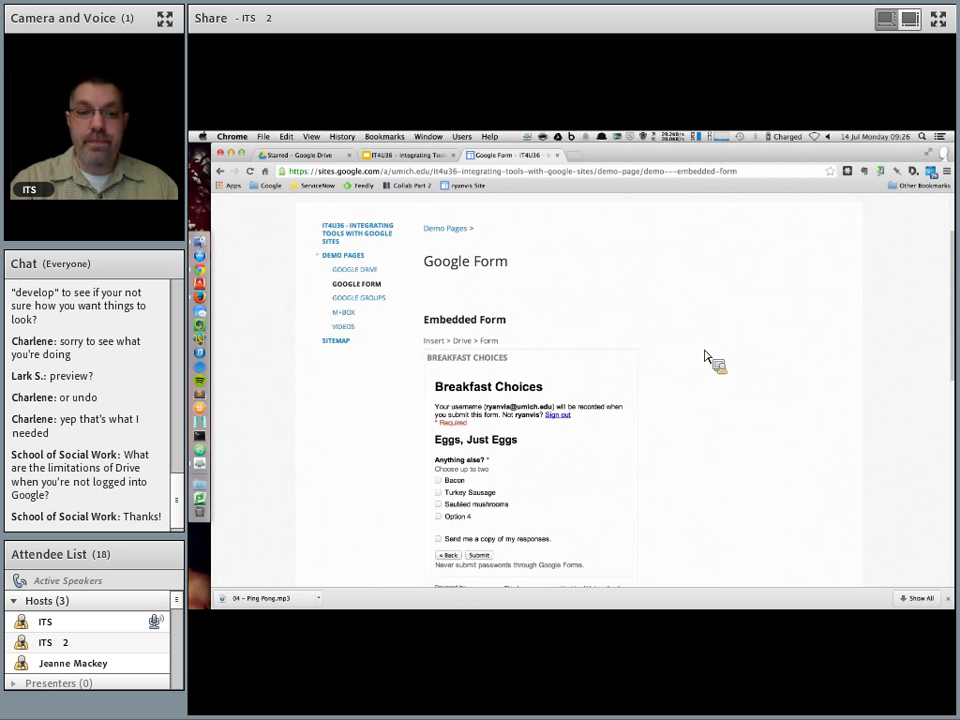
{"action": "right_click", "coordinate": [745, 309]}
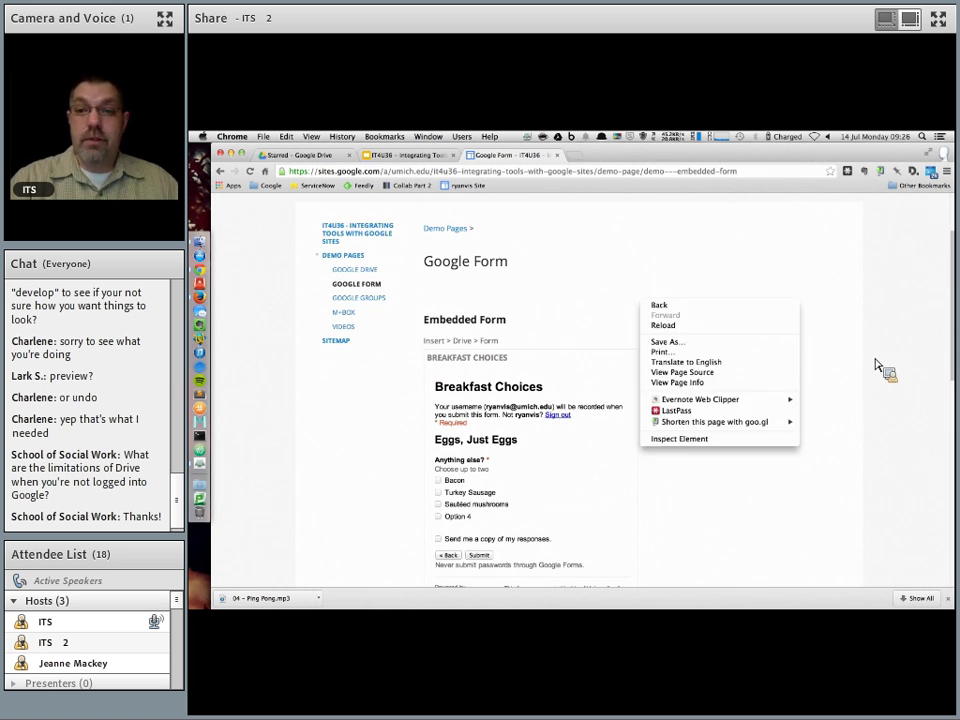
- Start editing the Google Form page and add an empty line between the form and gadget
{"action": "scroll", "coordinate": [810, 304], "scroll_direction": "up", "scroll_amount": 4}
{"action": "left_click", "coordinate": [777, 226]}
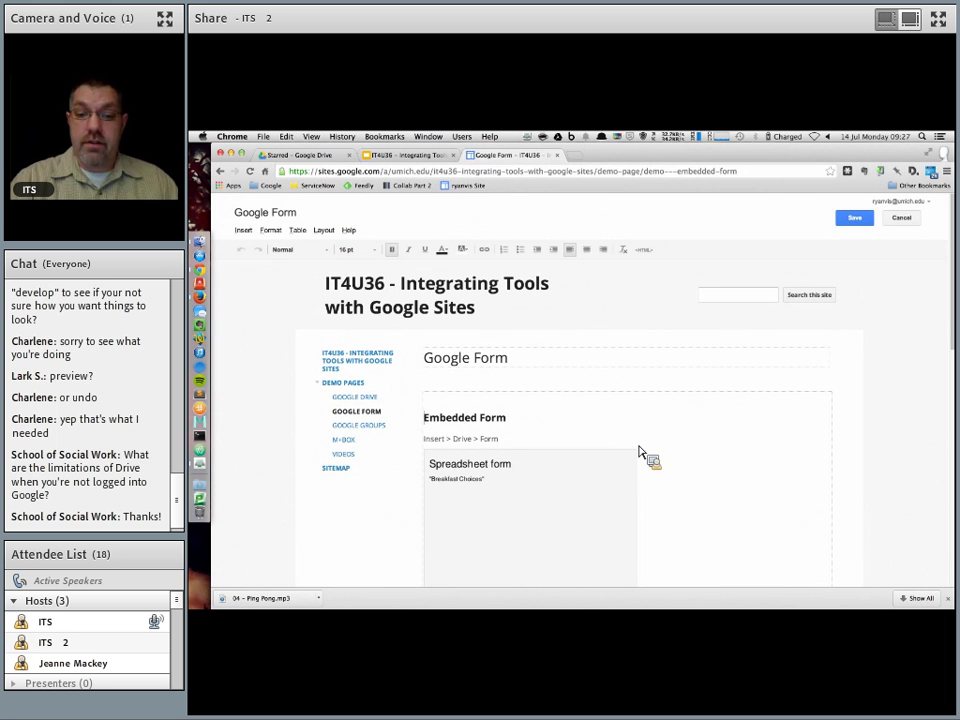
{"action": "scroll", "coordinate": [675, 502], "scroll_direction": "down", "scroll_amount": 3}
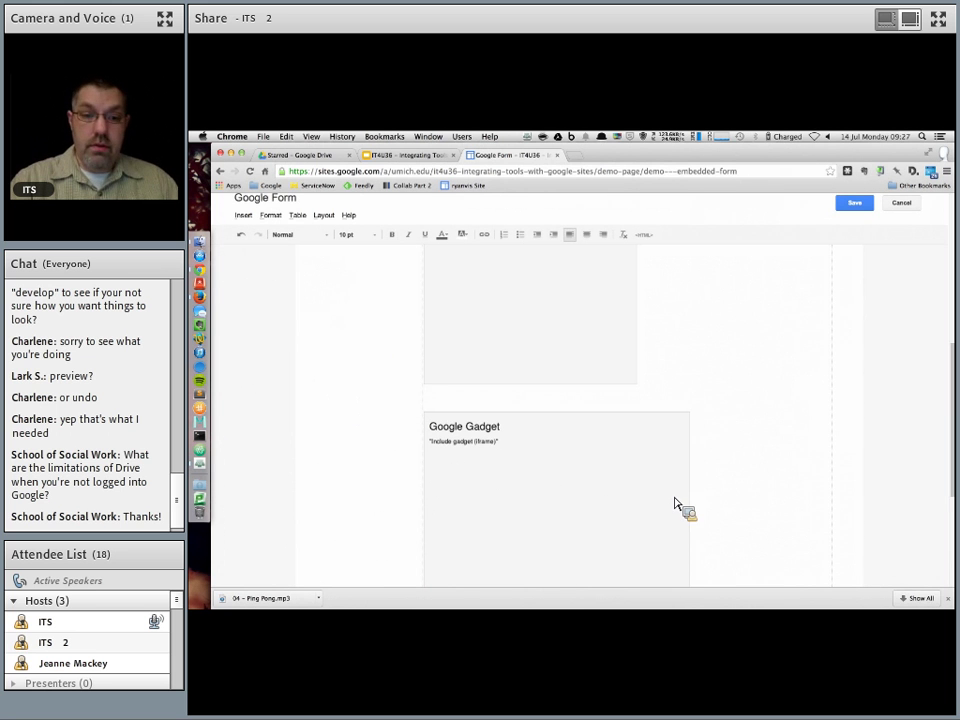
{"action": "key", "text": "Return"}
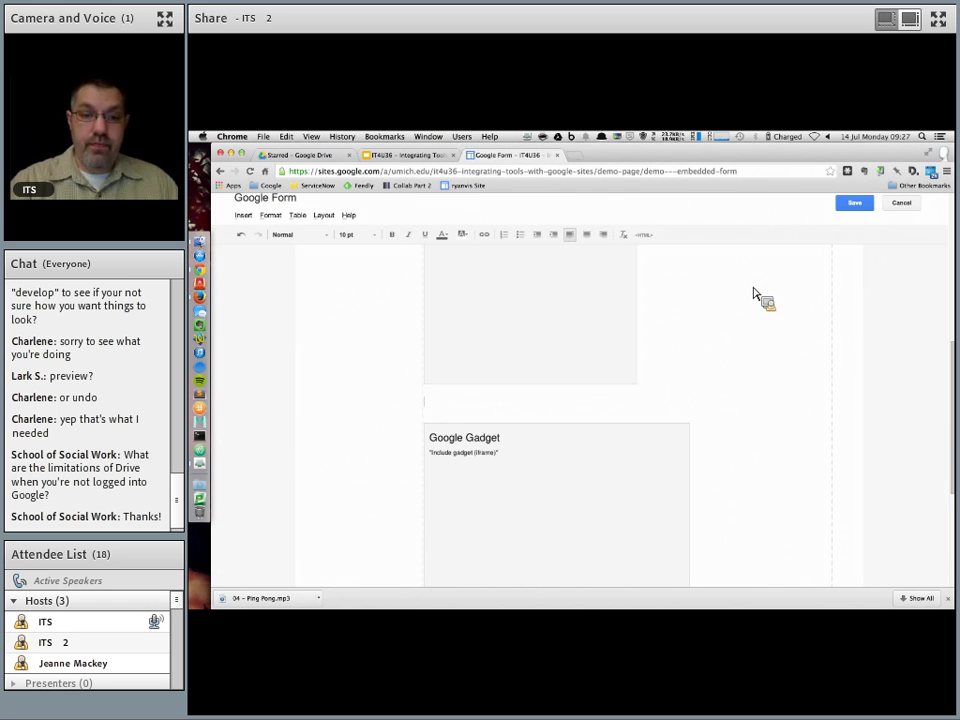
- Choose the Breakfast Choices form from Drive for embedding
{"action": "left_click", "coordinate": [247, 216]}
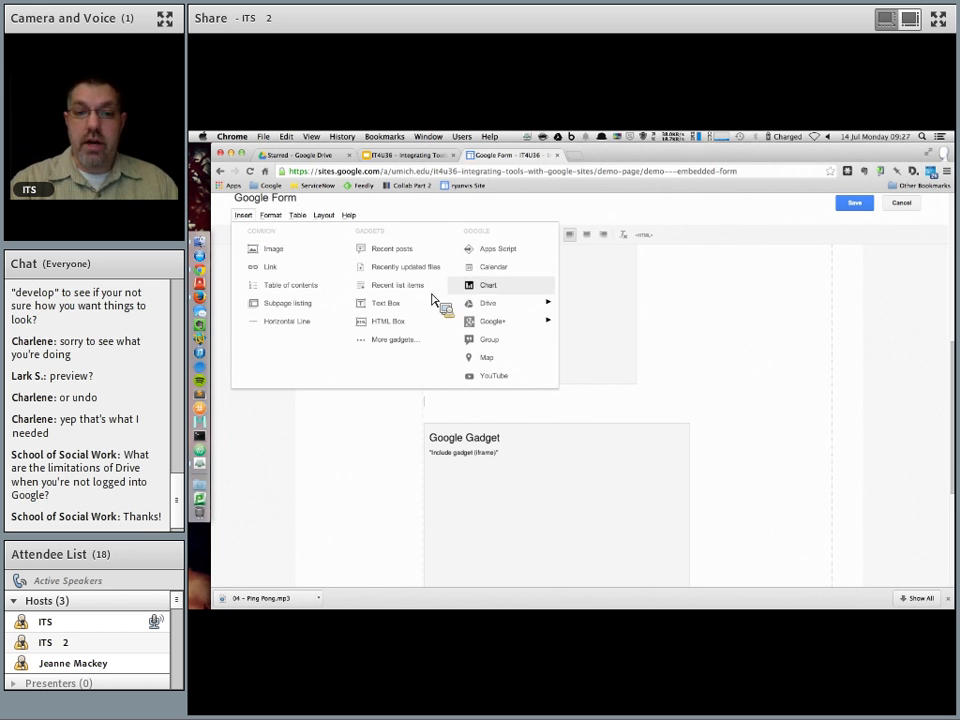
{"action": "mouse_move", "coordinate": [491, 306]}
{"action": "left_click", "coordinate": [617, 343]}
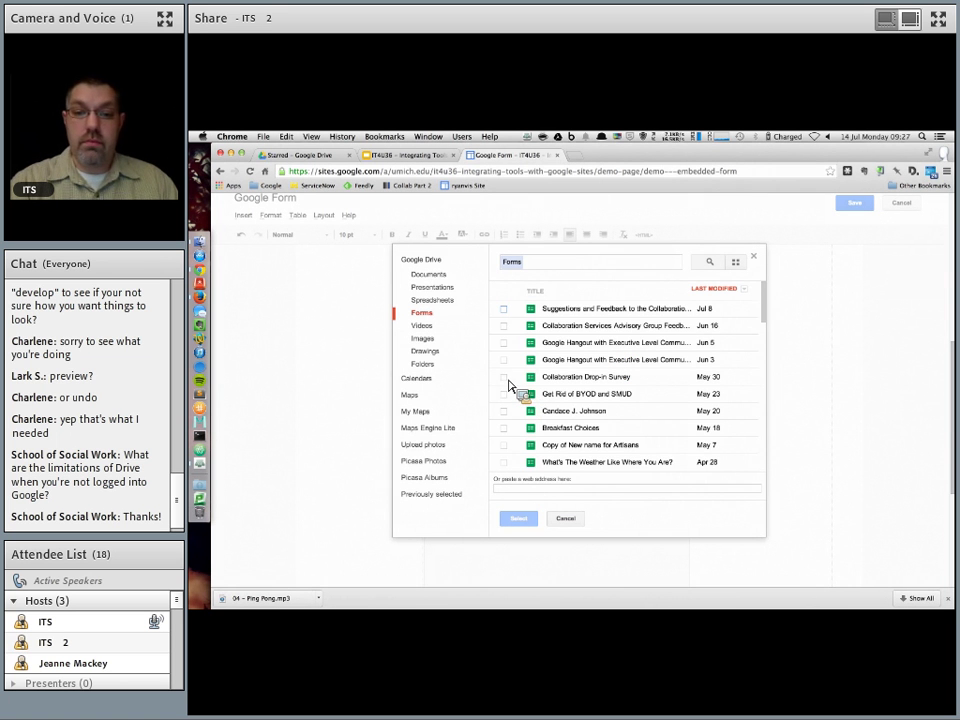
{"action": "left_click", "coordinate": [504, 429]}
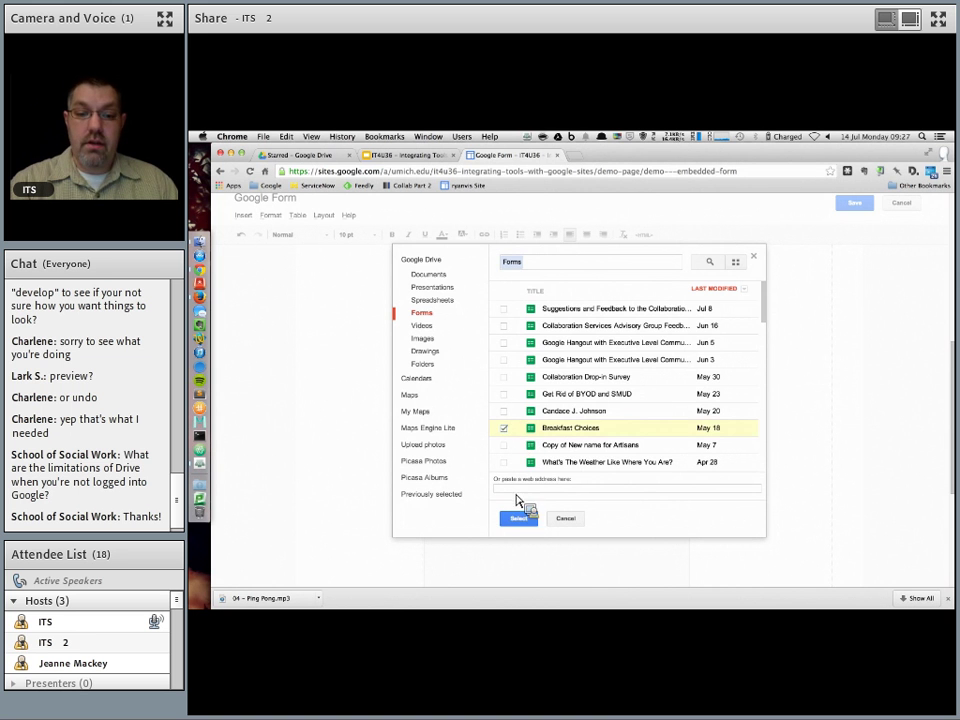
{"action": "left_click", "coordinate": [518, 518]}
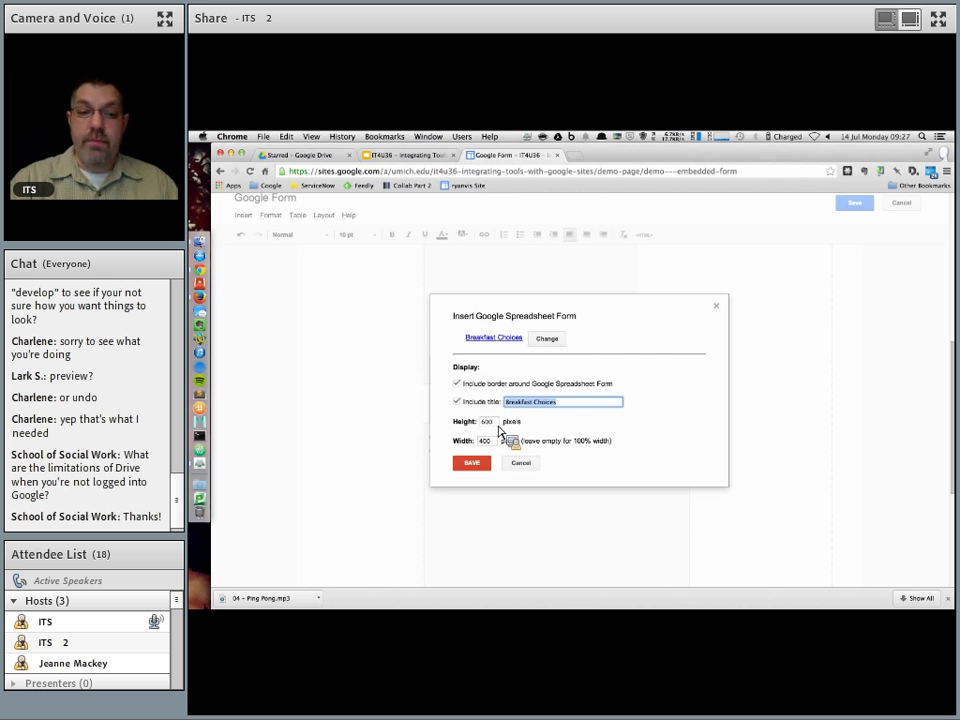
- Review the 600 height and 400 width pixel settings, then cancel the embed and page edit
{"action": "key", "text": "Tab"}
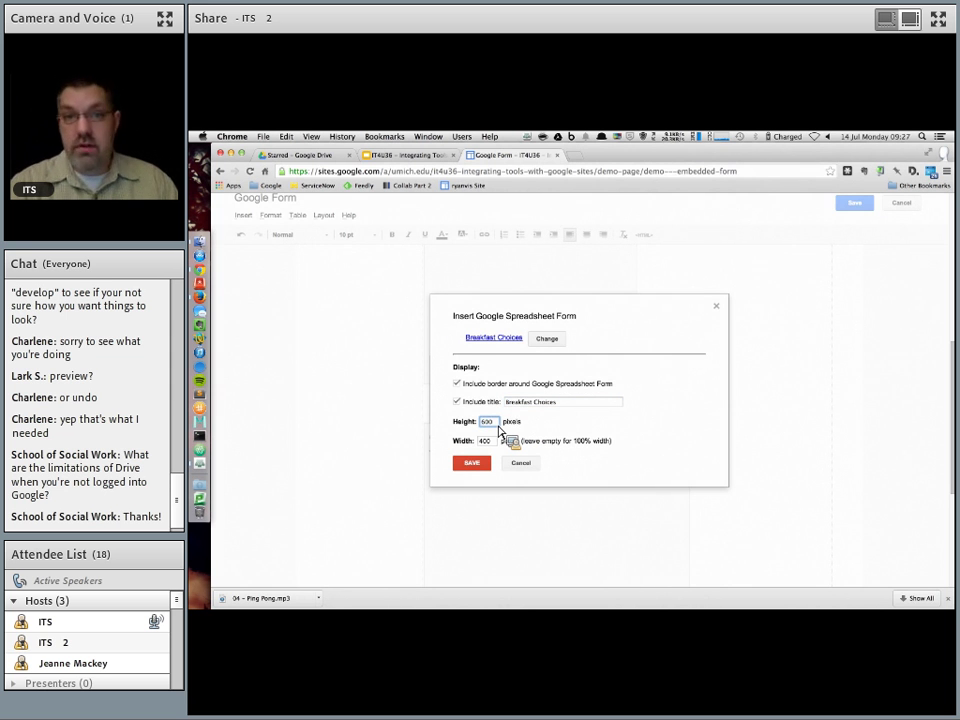
{"action": "left_click", "coordinate": [498, 426]}
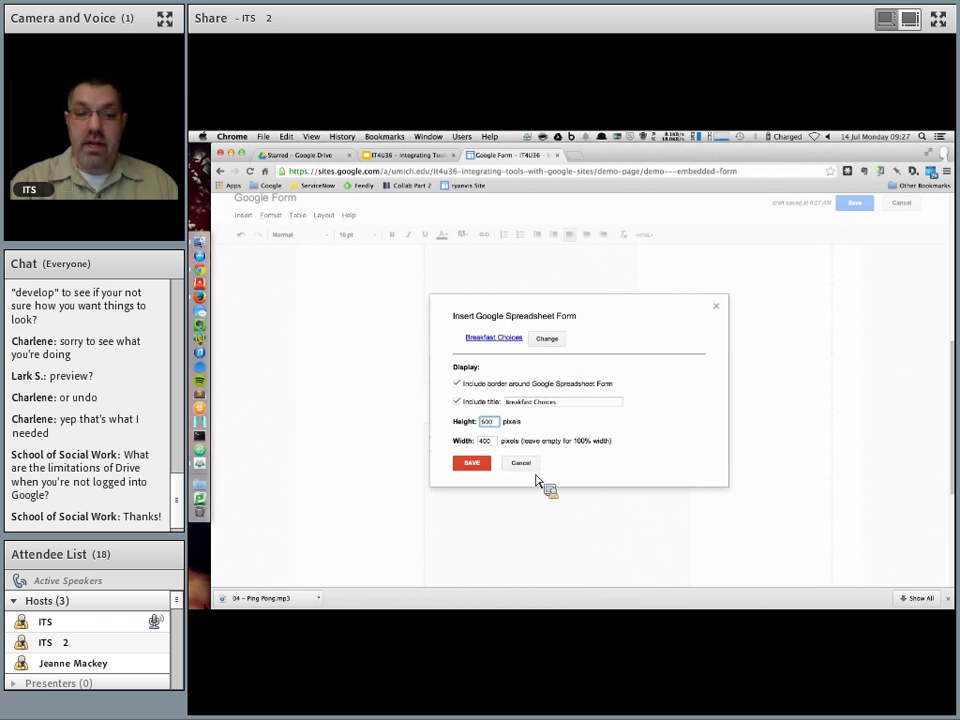
{"action": "left_click", "coordinate": [532, 467]}
{"action": "left_click", "coordinate": [898, 207]}
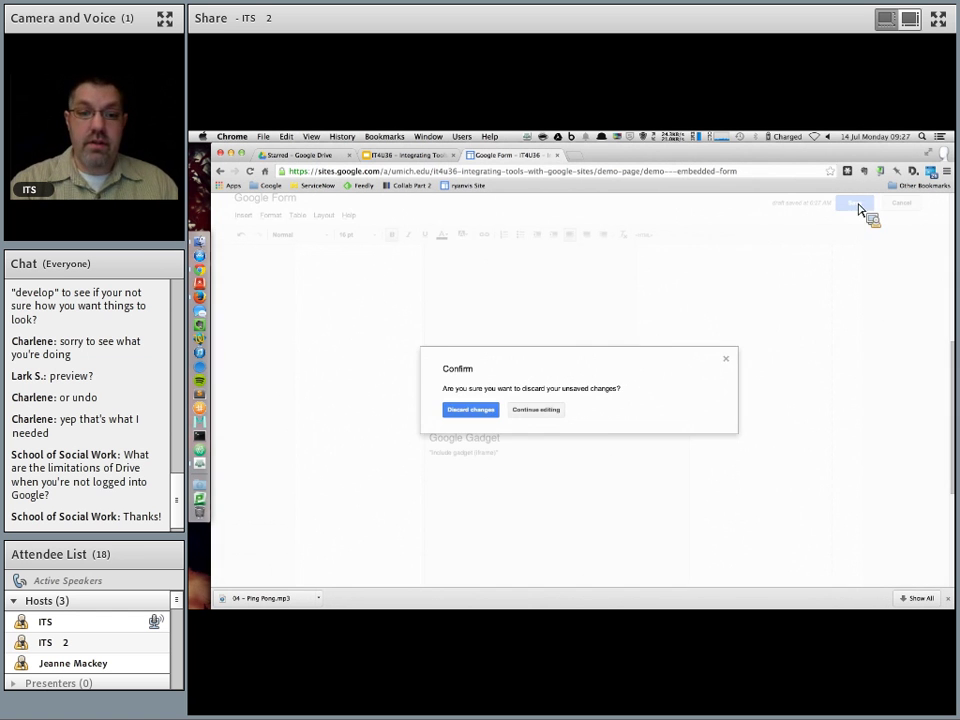
- Discard the Google Form page edits and go to the Google Groups page's UM Collab Forum embed
{"action": "left_click", "coordinate": [466, 411]}
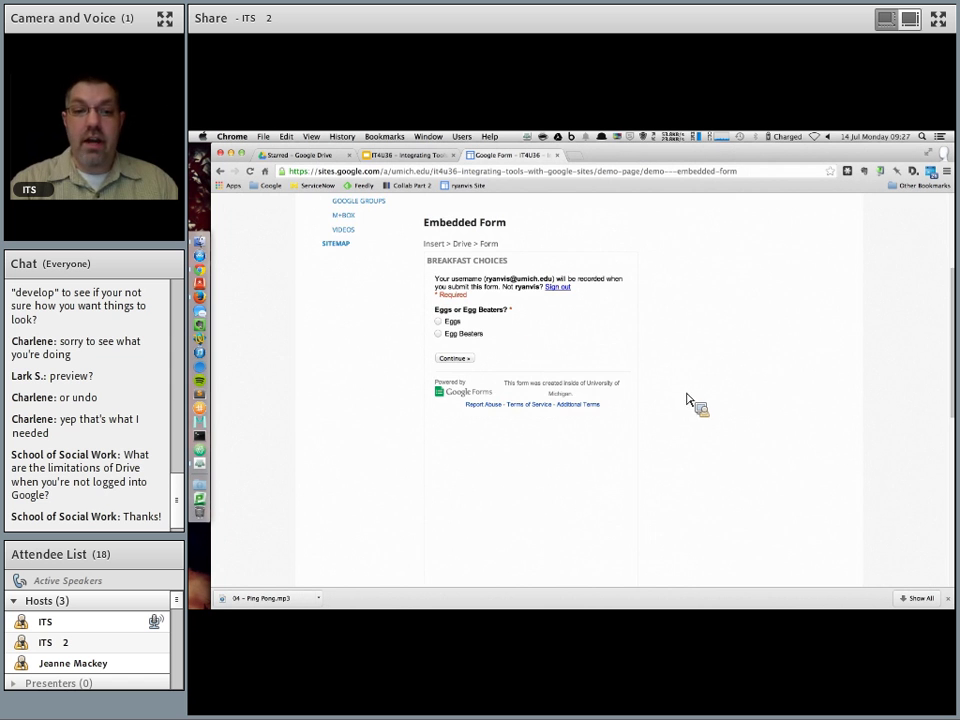
{"action": "scroll", "coordinate": [690, 410], "scroll_direction": "down", "scroll_amount": 3}
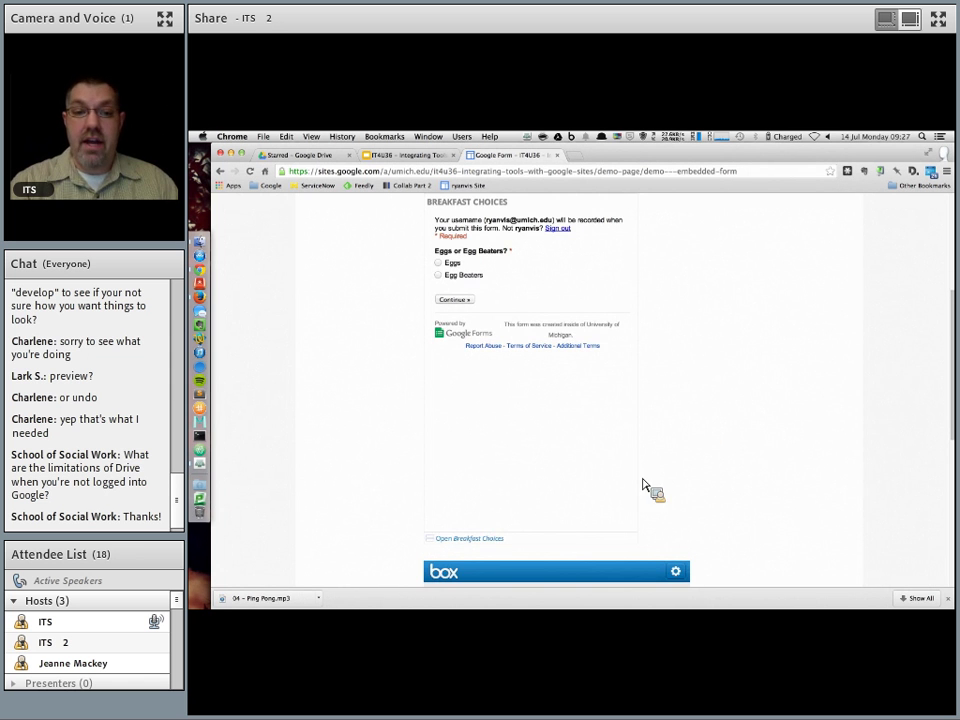
{"action": "scroll", "coordinate": [654, 251], "scroll_direction": "up", "scroll_amount": 3}
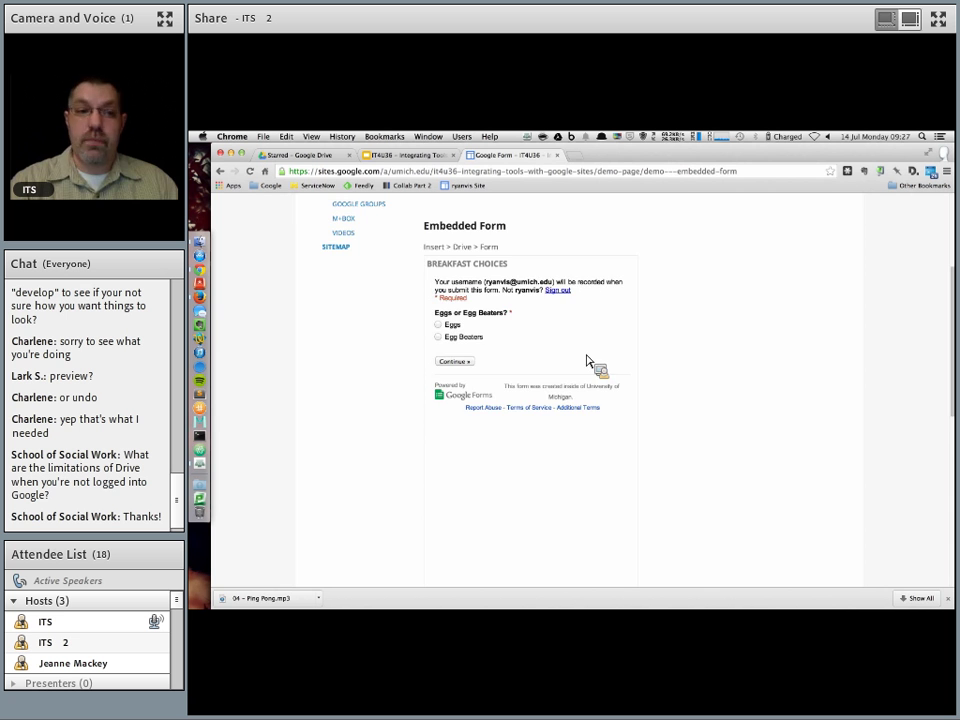
{"action": "scroll", "coordinate": [660, 370], "scroll_direction": "up", "scroll_amount": 3}
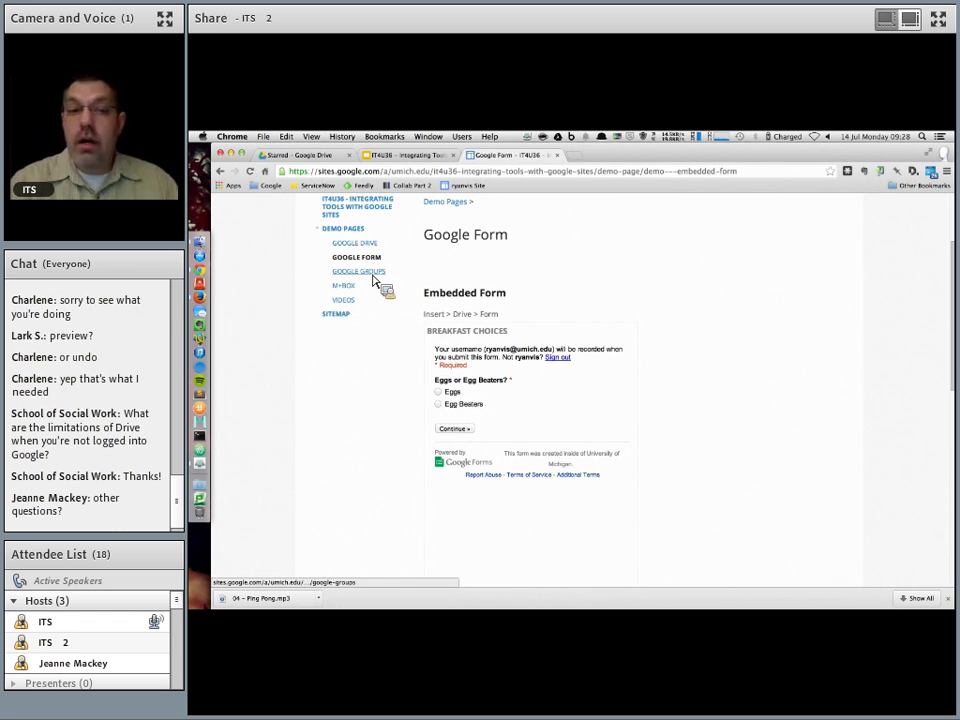
{"action": "left_click", "coordinate": [373, 279]}
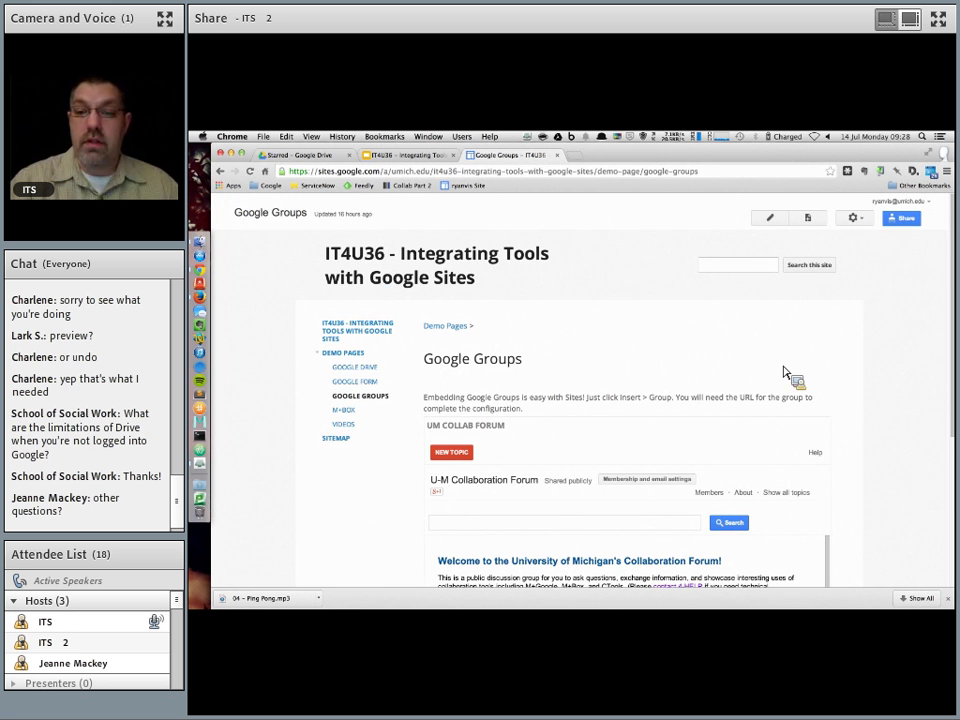
{"action": "scroll", "coordinate": [857, 390], "scroll_direction": "down", "scroll_amount": 2}
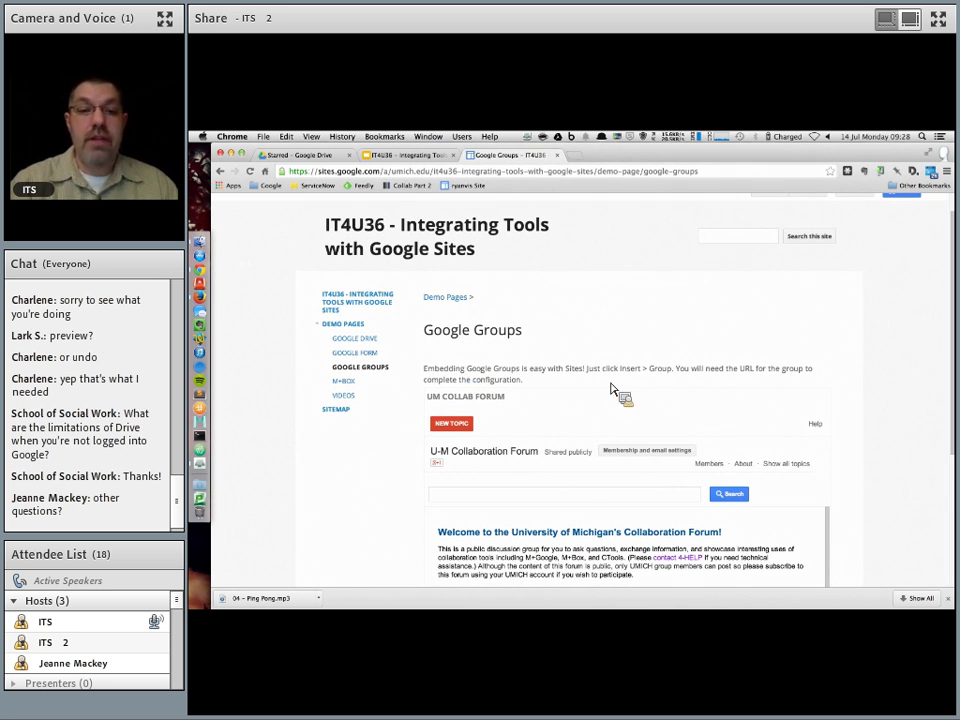
{"action": "scroll", "coordinate": [870, 345], "scroll_direction": "down", "scroll_amount": 1}
{"action": "scroll", "coordinate": [872, 345], "scroll_direction": "up", "scroll_amount": 2}
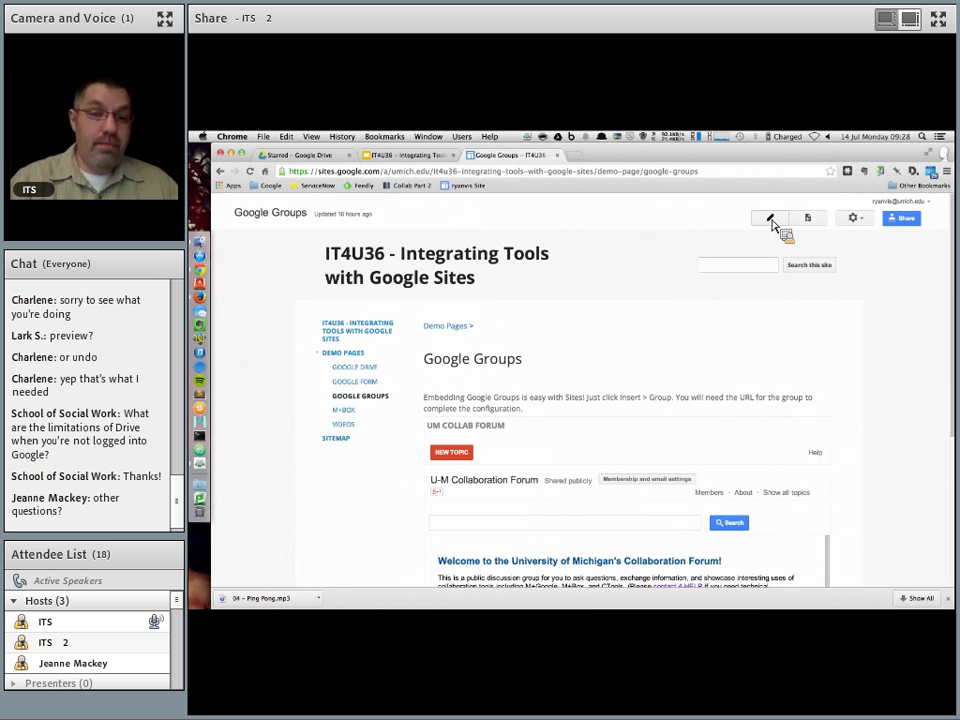
- Edit the Google Groups page and insert a Google Group gadget on a new line below the intro
{"action": "left_click", "coordinate": [770, 220]}
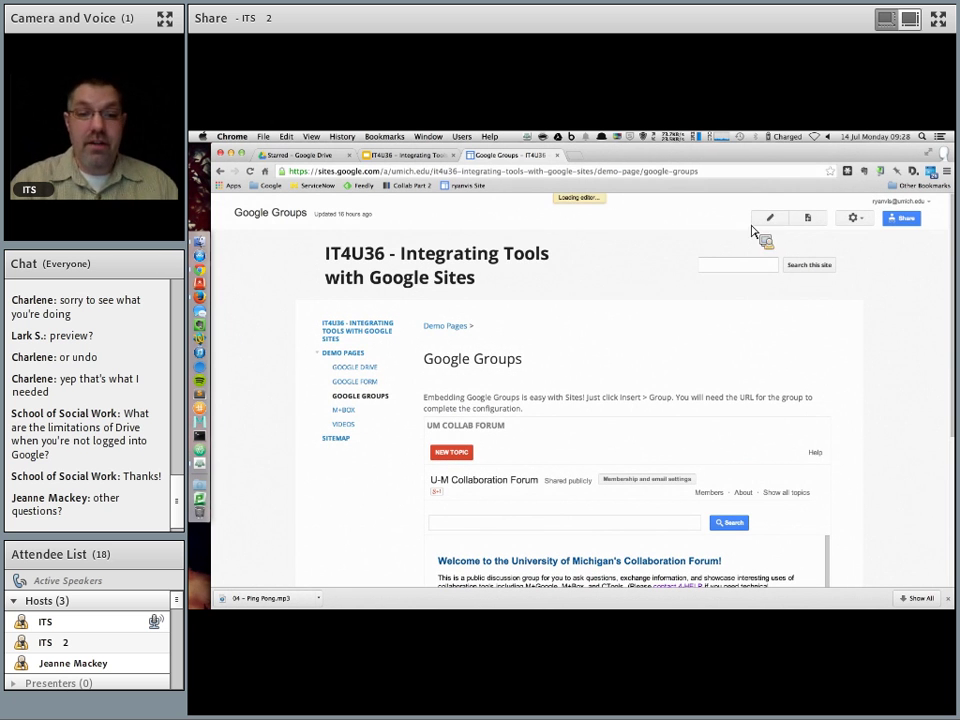
{"action": "left_click", "coordinate": [546, 421]}
{"action": "key", "text": "Return"}
{"action": "left_click", "coordinate": [256, 231]}
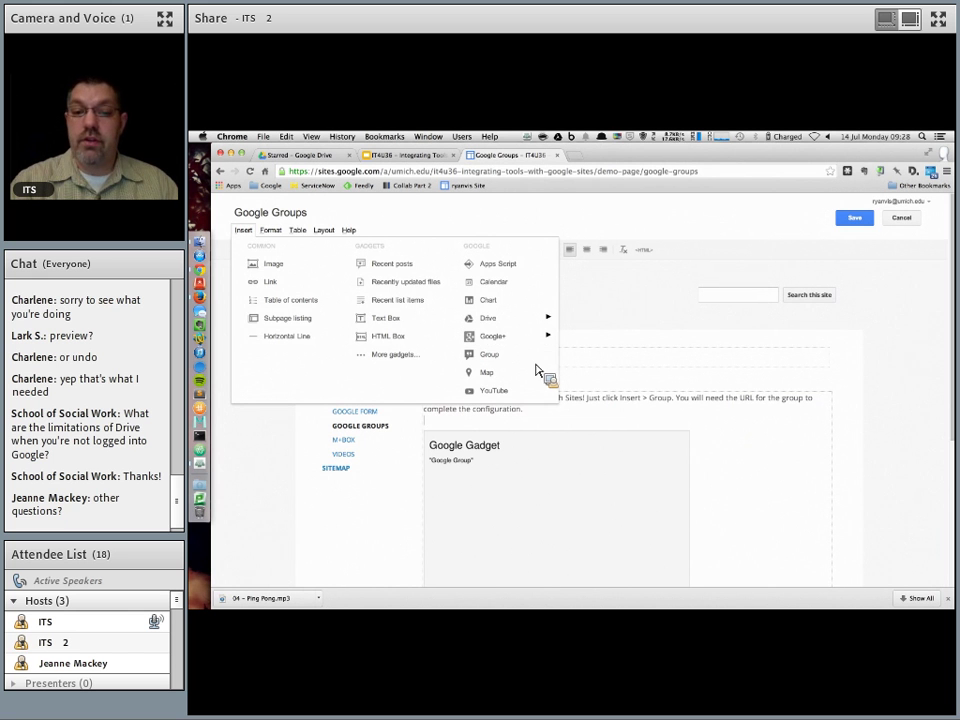
{"action": "left_click", "coordinate": [505, 355]}
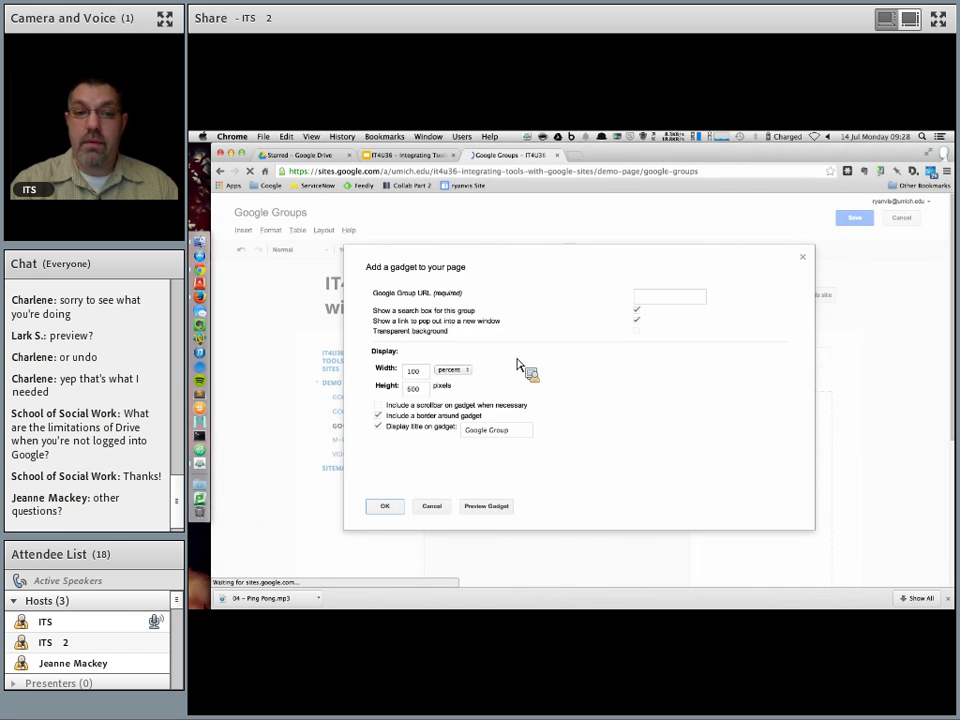
- Review the gadget's group URL, 100 percent width and 600 pixel height fields
{"action": "left_click", "coordinate": [674, 303]}
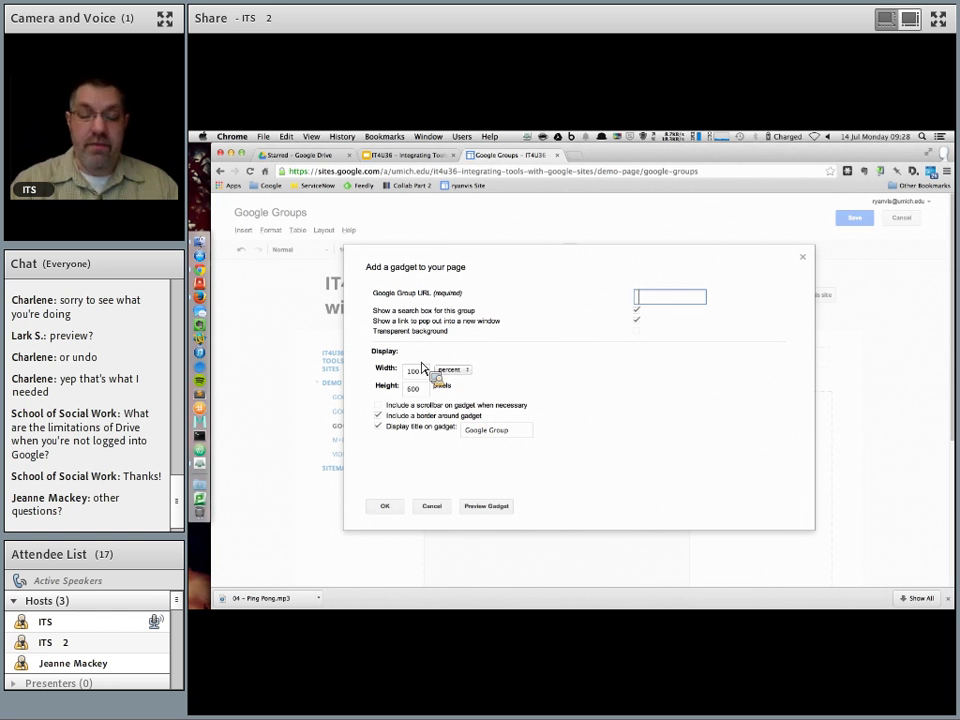
{"action": "left_click", "coordinate": [427, 373]}
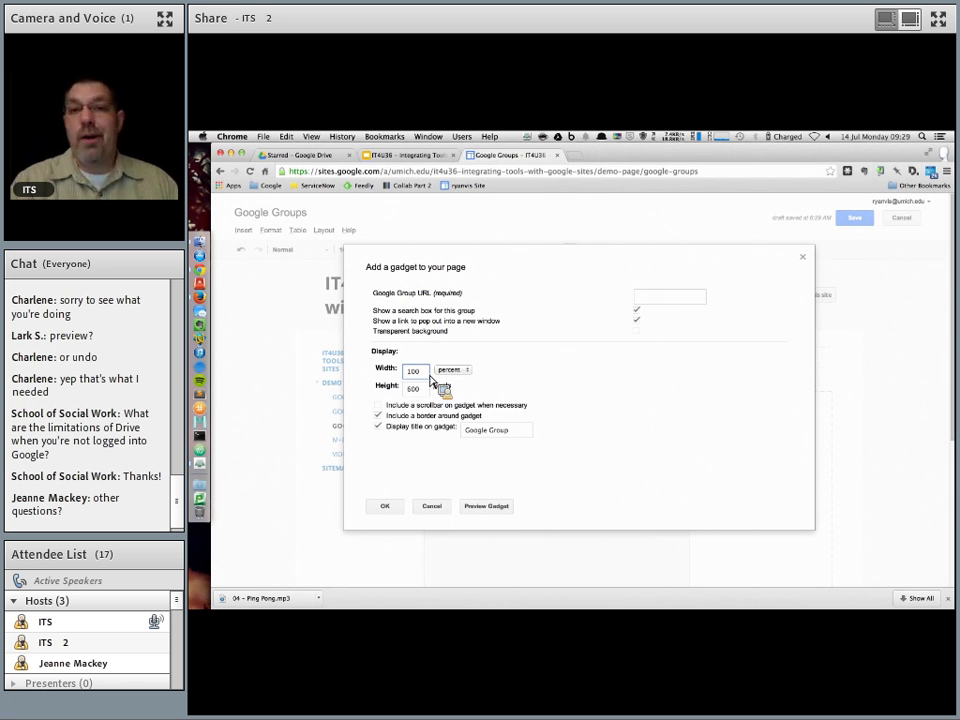
{"action": "left_click", "coordinate": [427, 387]}
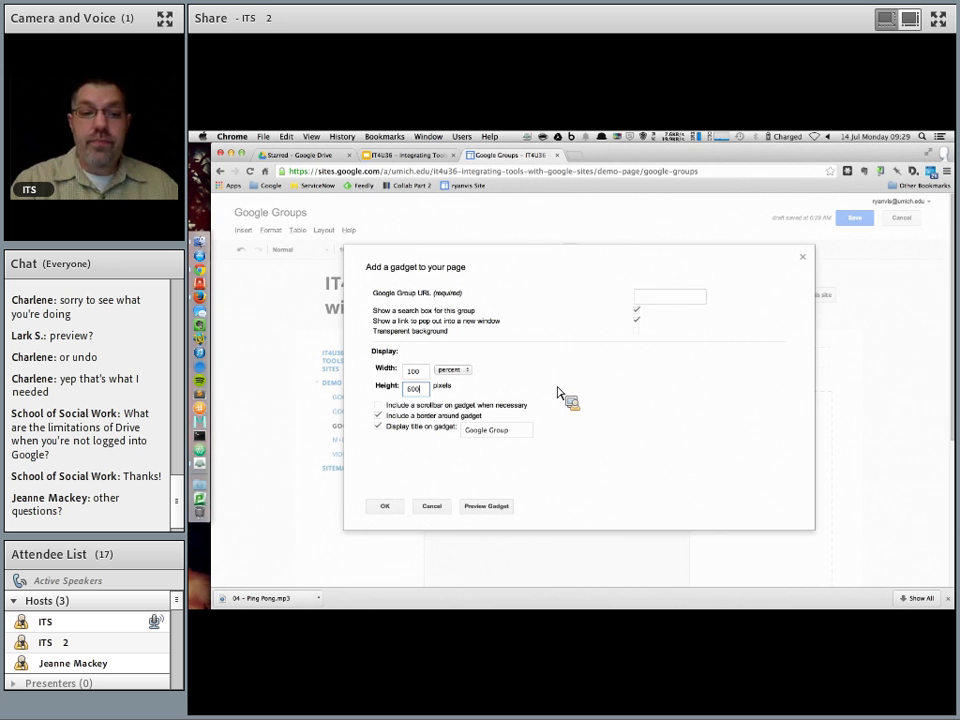
{"action": "scroll", "coordinate": [405, 372], "scroll_direction": "down", "scroll_amount": 2}
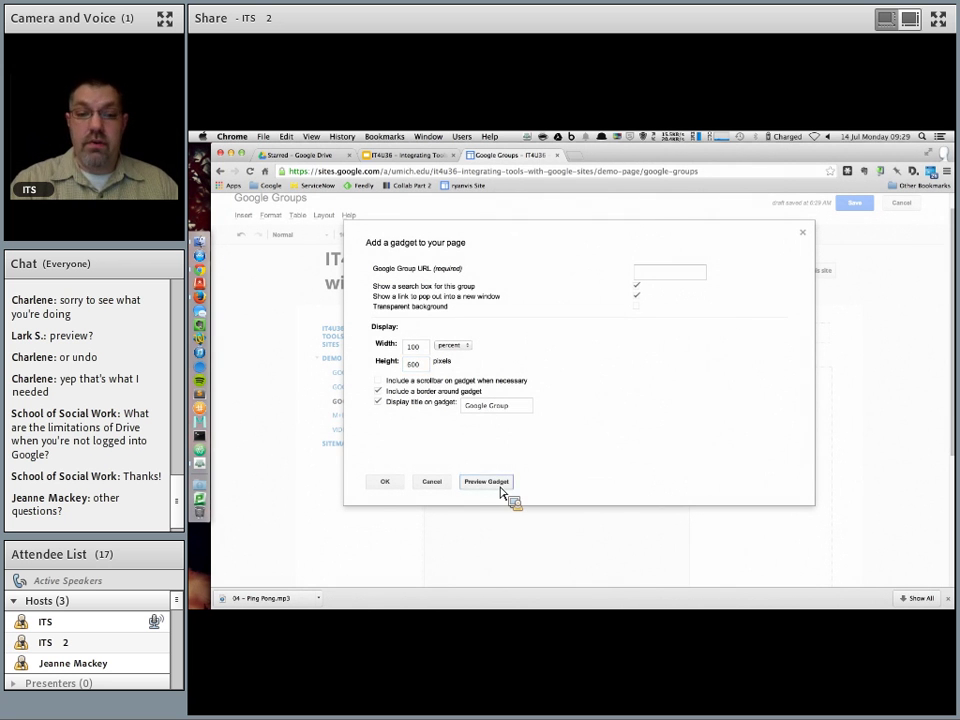
- Preview the gadget, dismiss the Invalid group URL alert, and insert it
{"action": "left_click", "coordinate": [486, 482]}
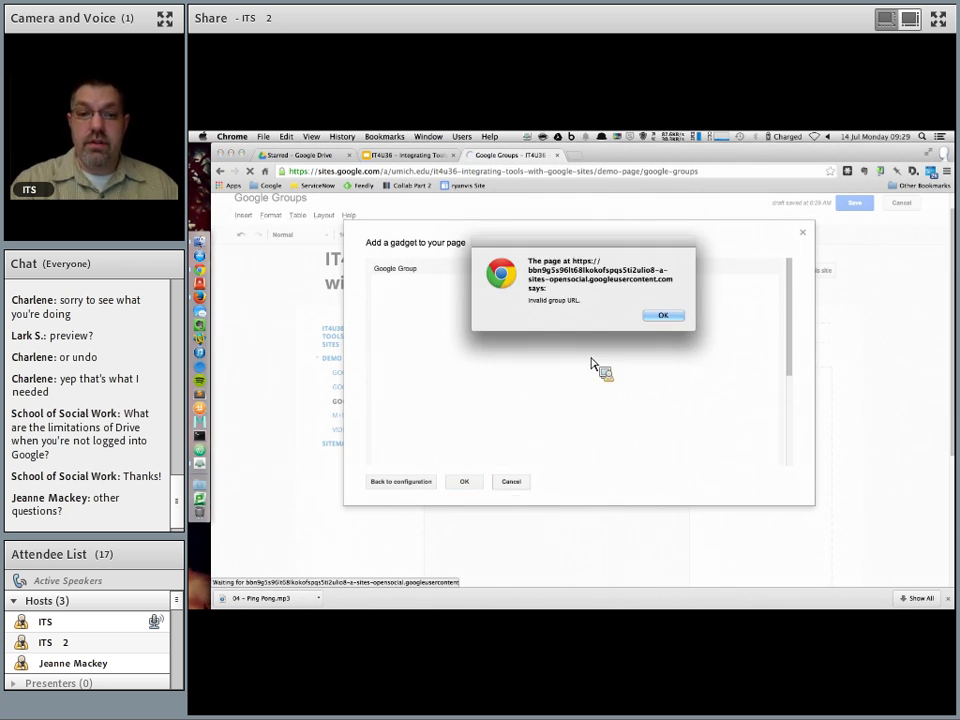
{"action": "left_click", "coordinate": [673, 319]}
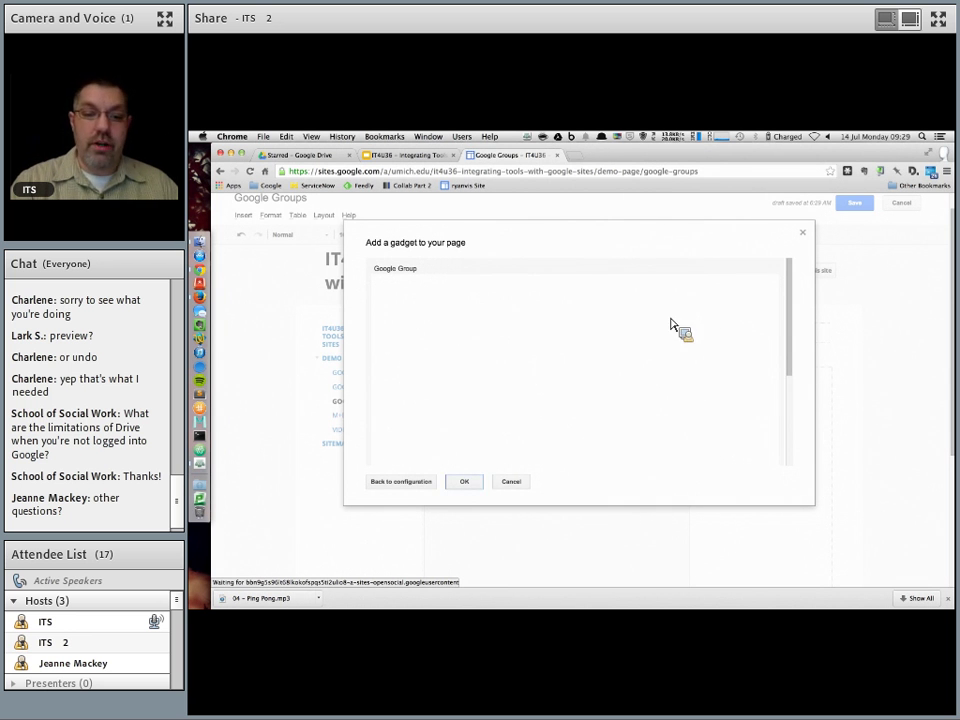
{"action": "left_click", "coordinate": [464, 481]}
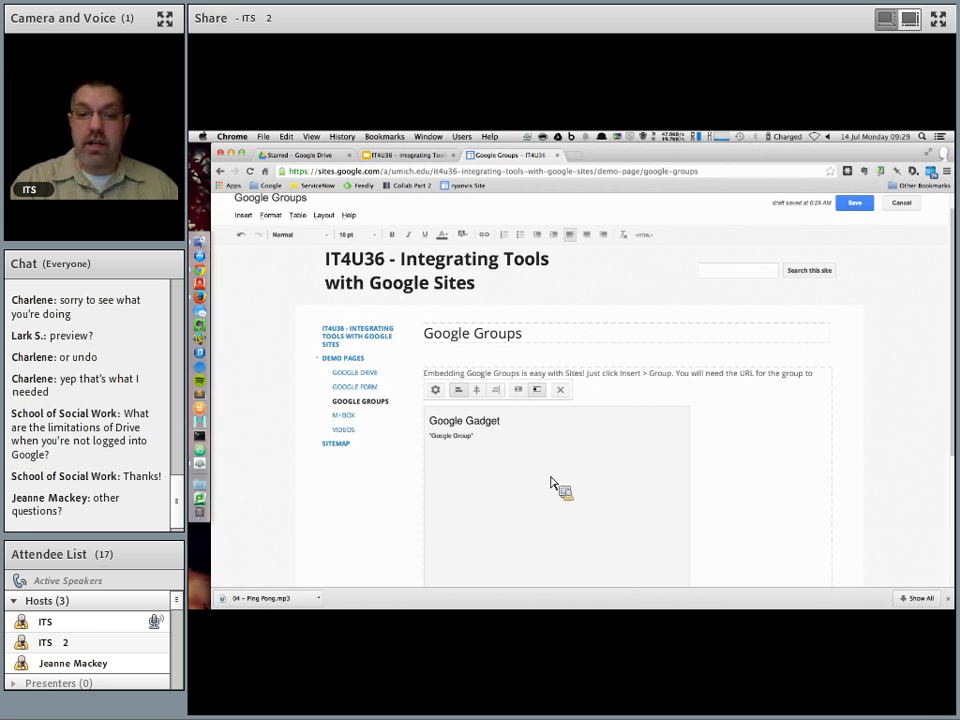
- Select the inserted Google Group gadget to show its layout options
{"action": "left_click", "coordinate": [652, 399]}
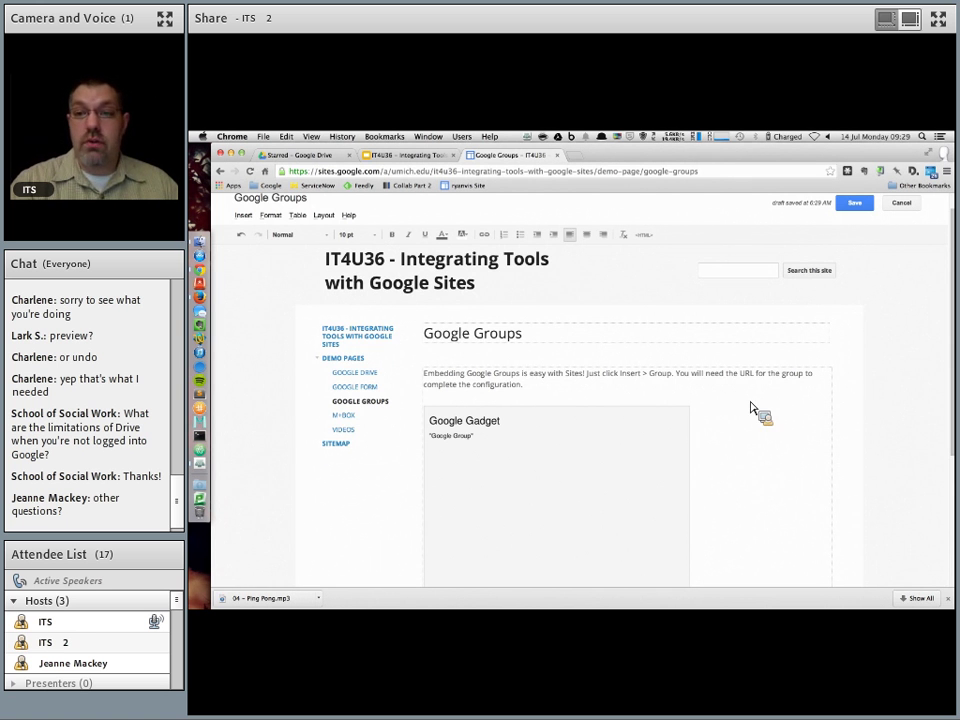
{"action": "scroll", "coordinate": [752, 407], "scroll_direction": "down", "scroll_amount": 2}
{"action": "scroll", "coordinate": [765, 401], "scroll_direction": "up", "scroll_amount": 3}
{"action": "scroll", "coordinate": [767, 320], "scroll_direction": "down", "scroll_amount": 2}
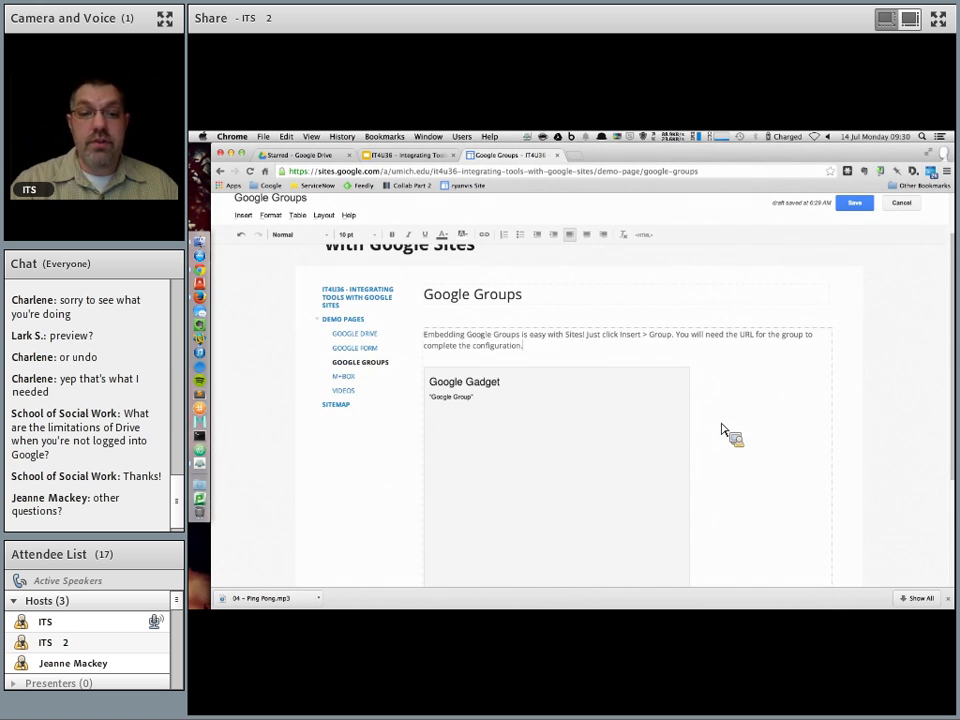
{"action": "left_click", "coordinate": [548, 454]}
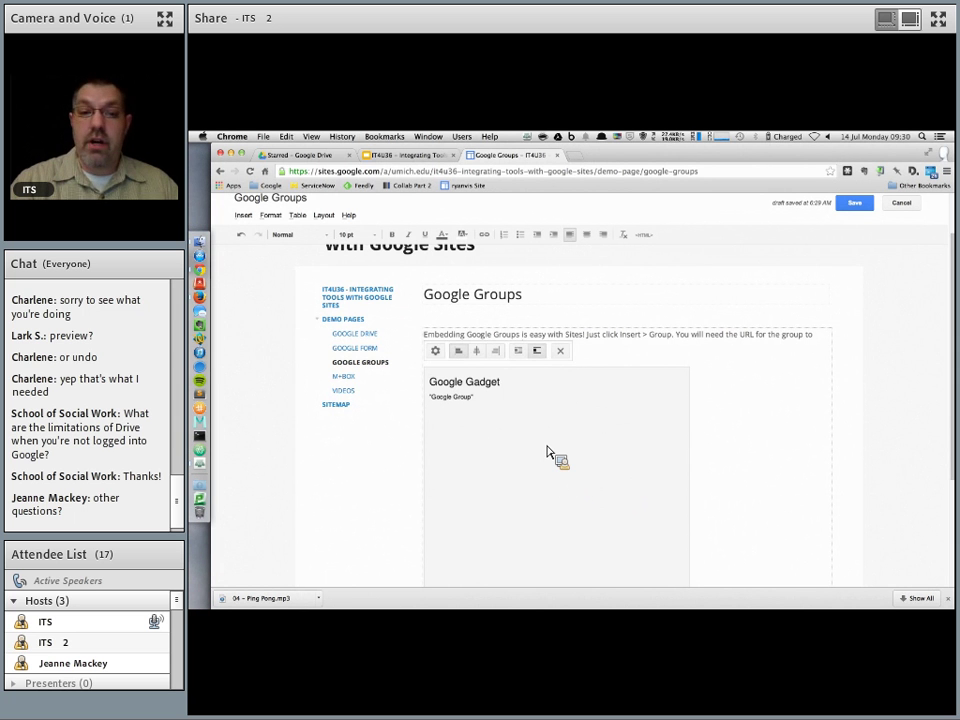
{"action": "left_click", "coordinate": [478, 354]}
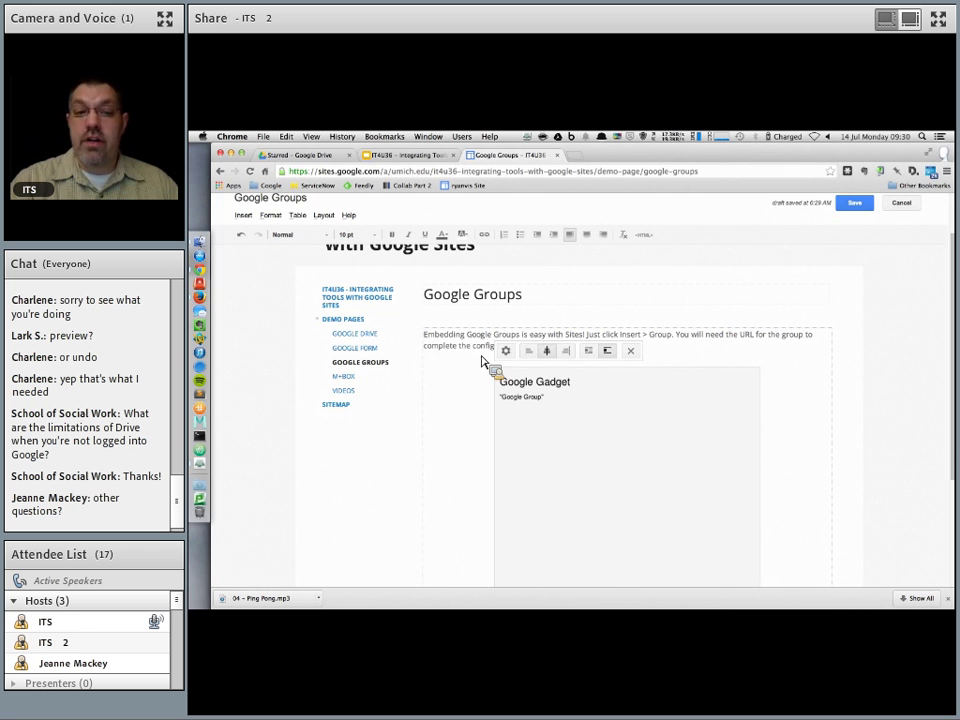
{"action": "left_click", "coordinate": [568, 351]}
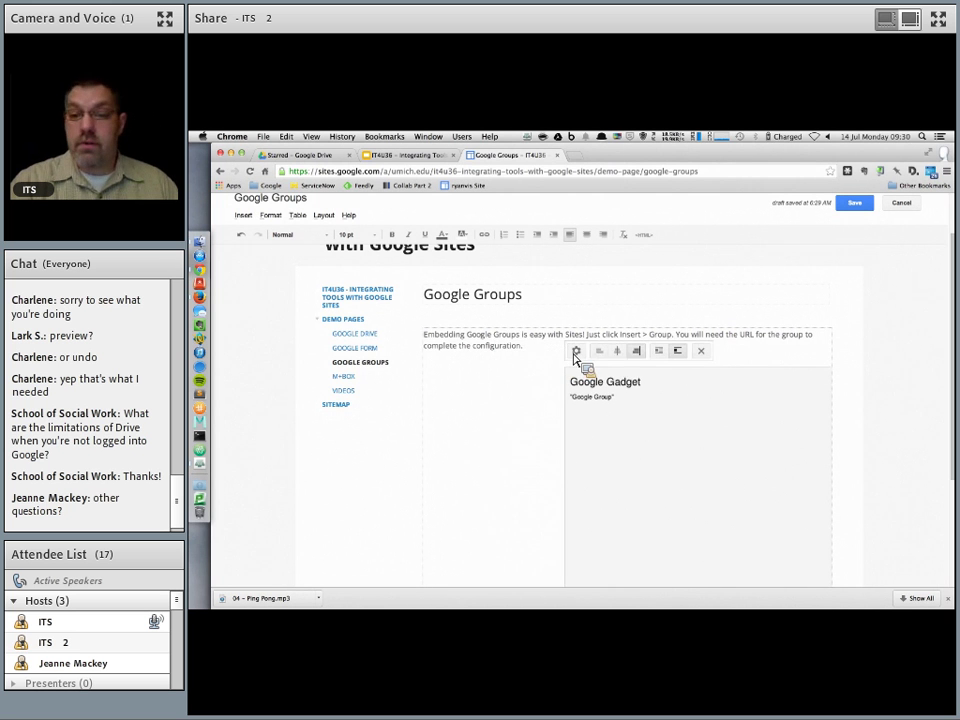
{"action": "left_click", "coordinate": [600, 356]}
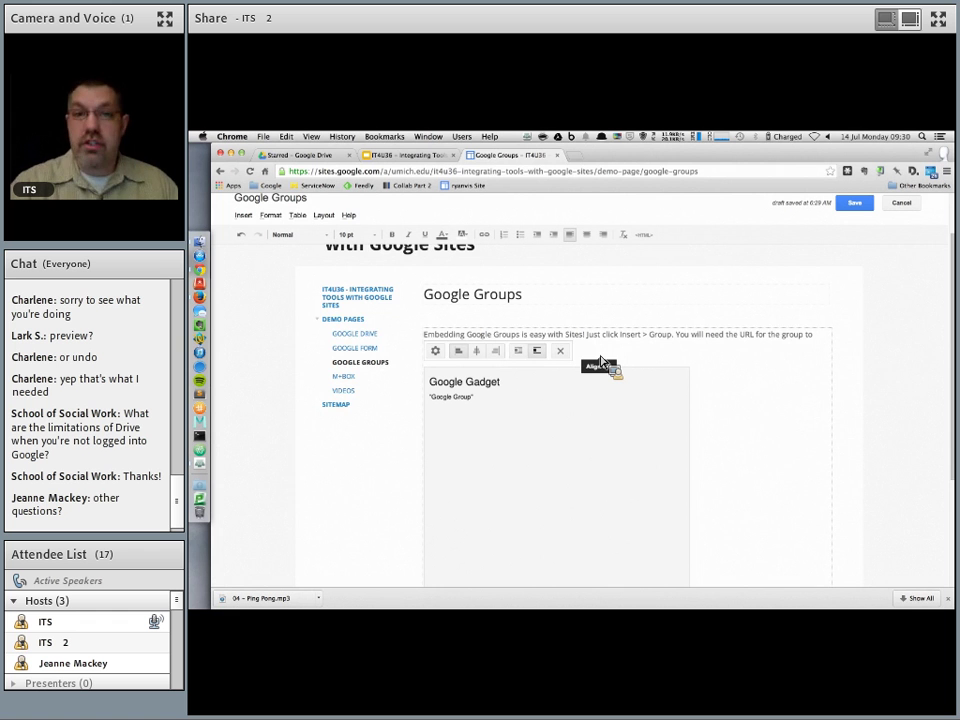
{"action": "scroll", "coordinate": [565, 355], "scroll_direction": "down", "scroll_amount": 1}
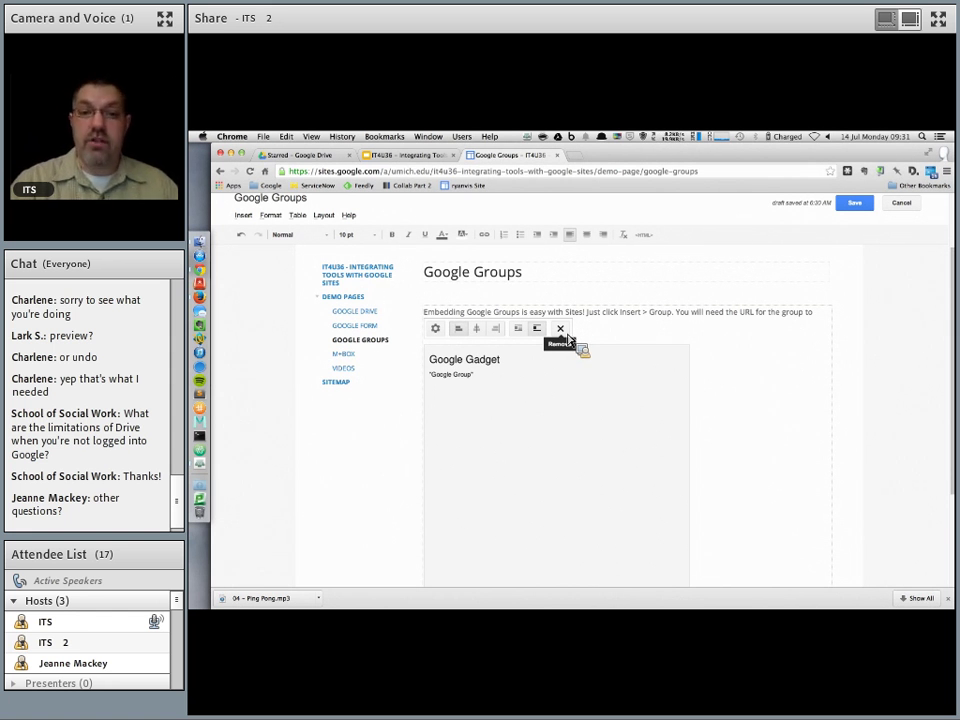
{"action": "left_click", "coordinate": [436, 329]}
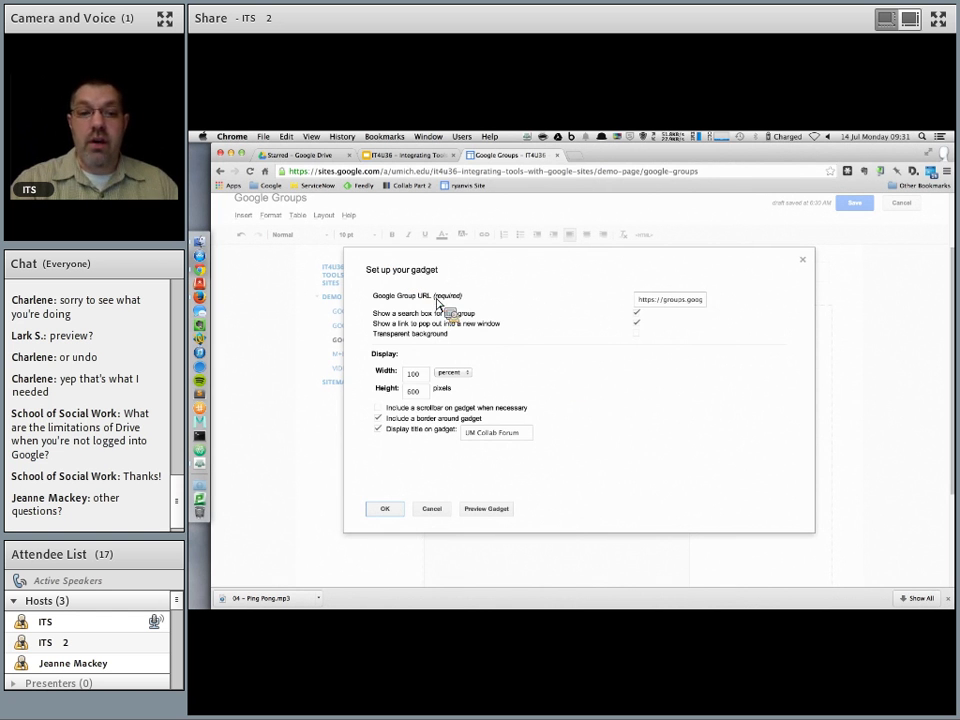
{"action": "double_click", "coordinate": [420, 391]}
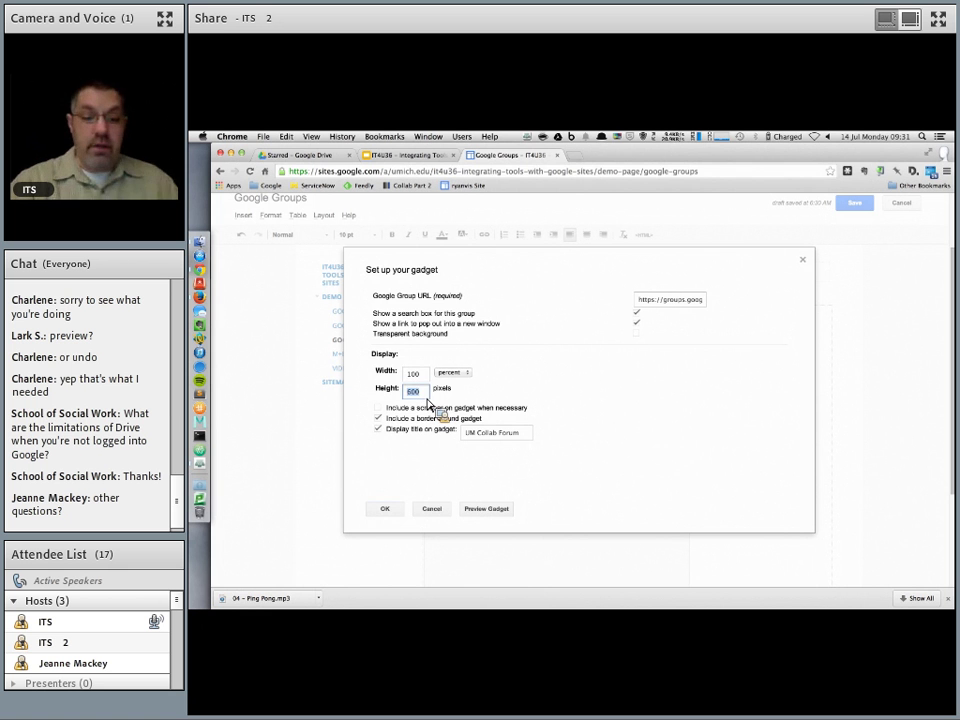
{"action": "key", "text": "BackSpace"}
{"action": "type", "text": "500"}
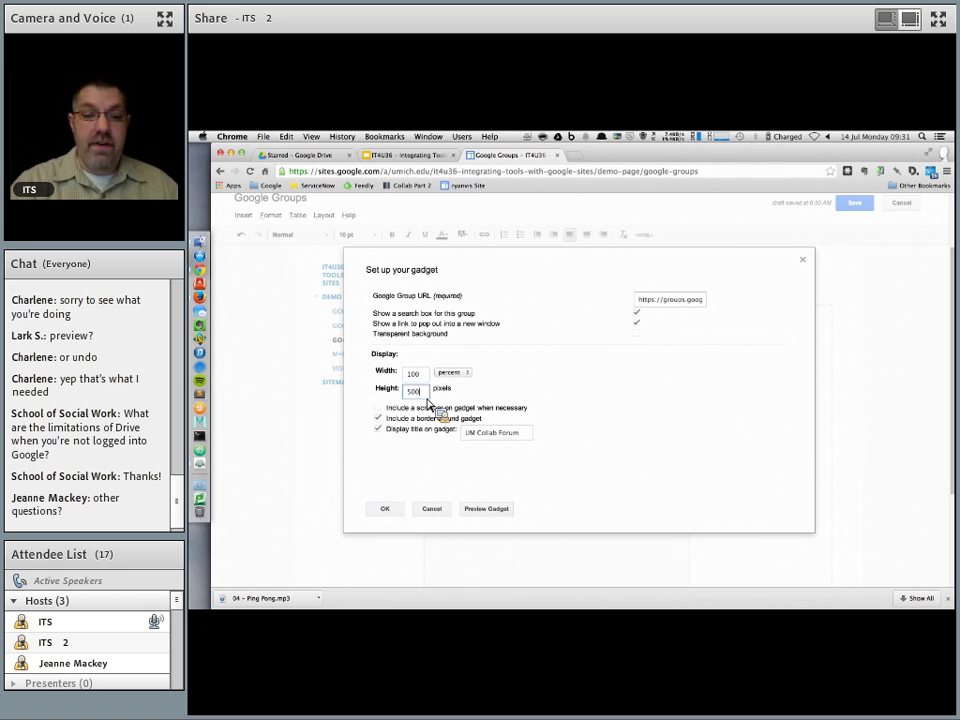
{"action": "left_click", "coordinate": [503, 509]}
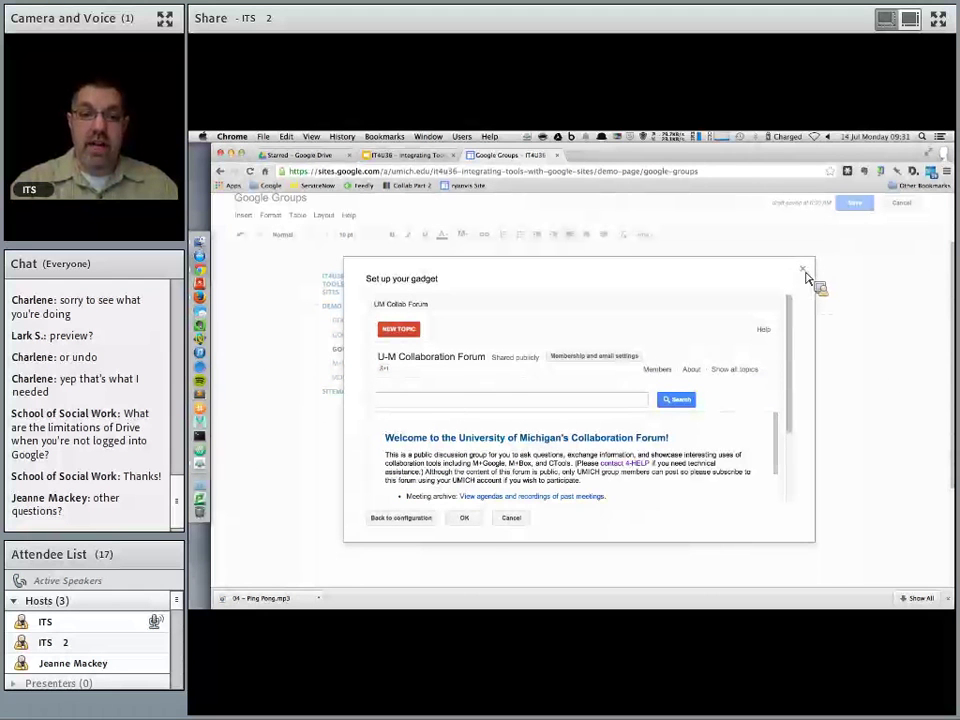
{"action": "scroll", "coordinate": [765, 369], "scroll_direction": "down", "scroll_amount": 3}
{"action": "left_click", "coordinate": [802, 268]}
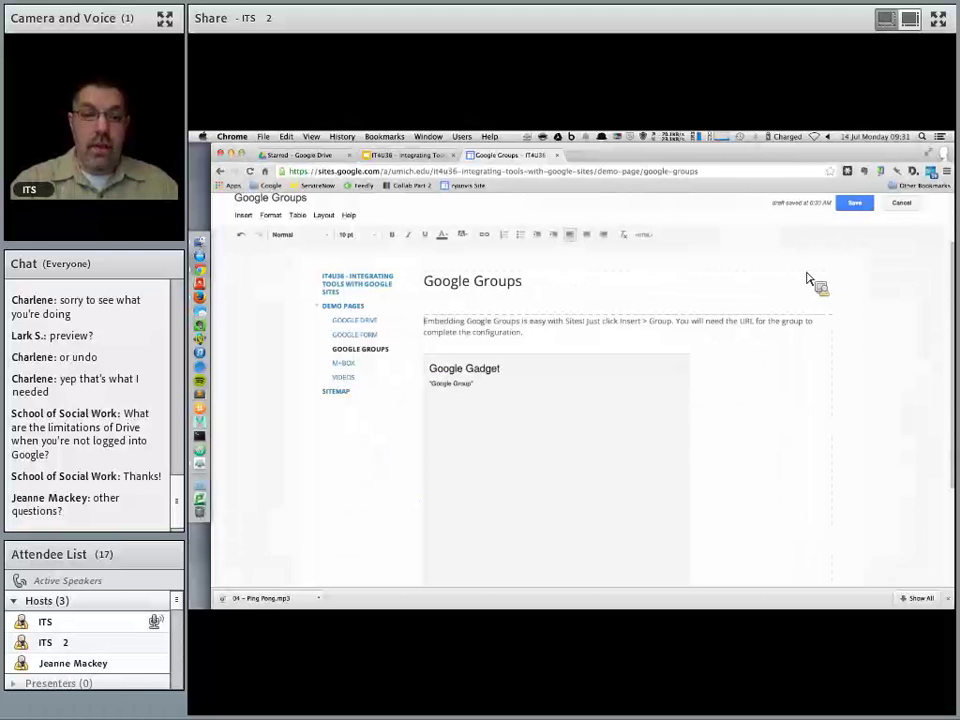
- Save the Google Groups page and scroll through its embedded U-M Collaboration Forum
{"action": "left_click", "coordinate": [855, 204]}
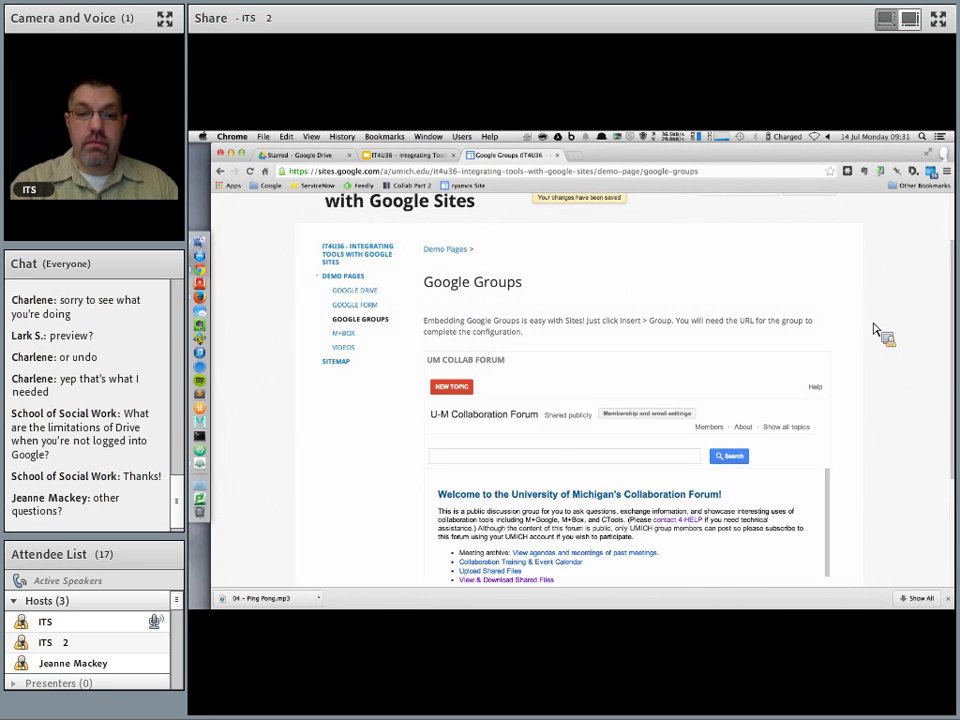
{"action": "scroll", "coordinate": [873, 335], "scroll_direction": "down", "scroll_amount": 4}
{"action": "scroll", "coordinate": [754, 358], "scroll_direction": "down", "scroll_amount": 5}
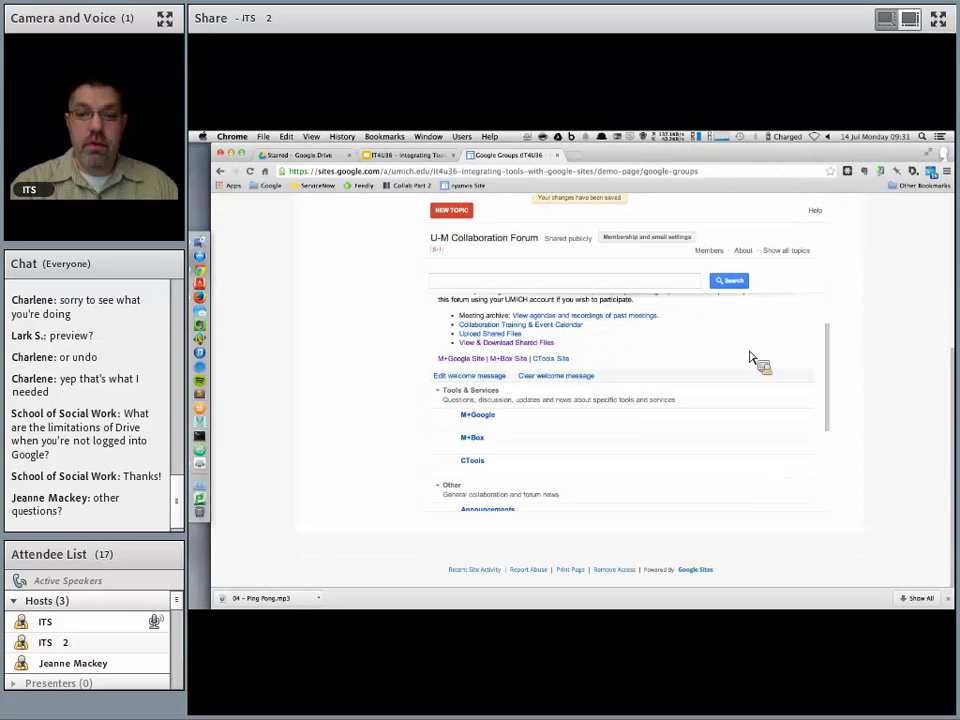
{"action": "scroll", "coordinate": [754, 360], "scroll_direction": "up", "scroll_amount": 2}
{"action": "scroll", "coordinate": [754, 360], "scroll_direction": "down", "scroll_amount": 5}
{"action": "scroll", "coordinate": [932, 364], "scroll_direction": "up", "scroll_amount": 5}
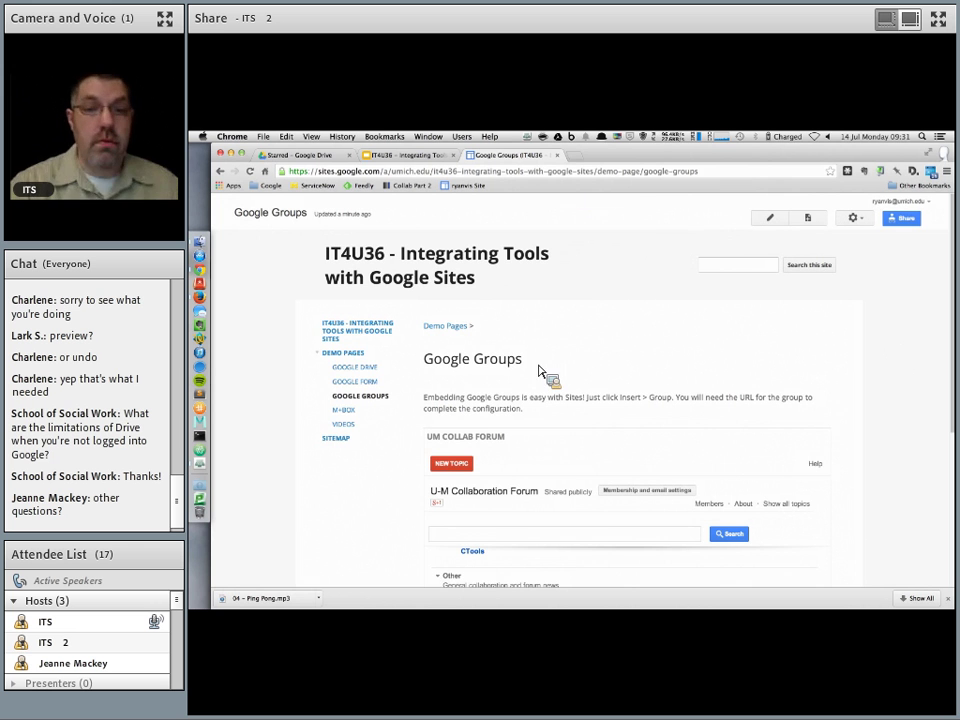
- Go to the M+BOX page and look over its Box folder instructions
{"action": "left_click", "coordinate": [356, 416]}
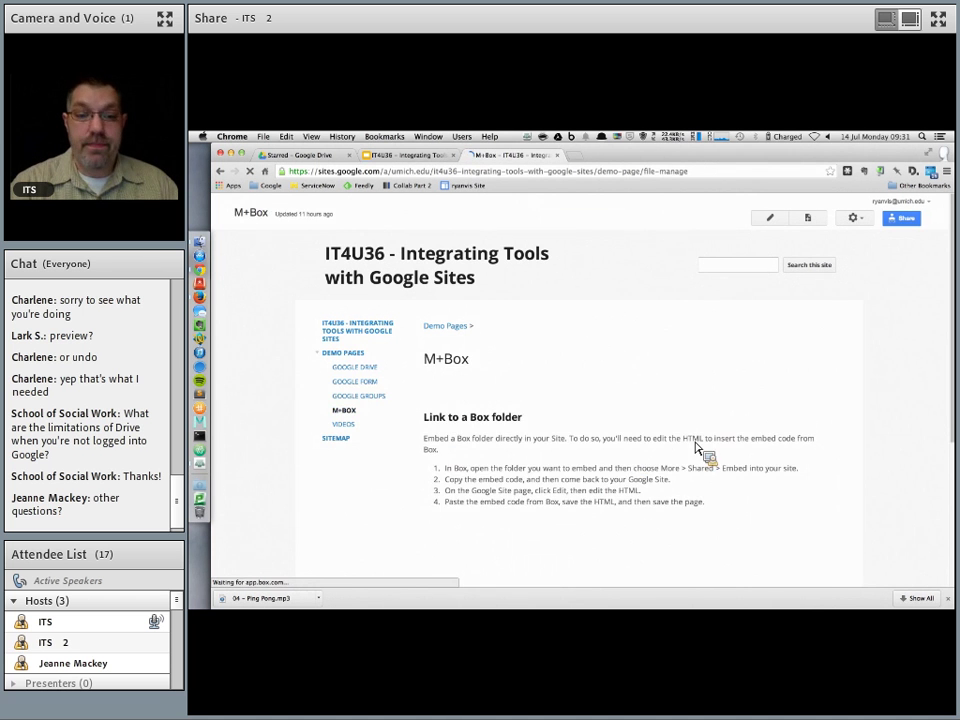
{"action": "scroll", "coordinate": [620, 370], "scroll_direction": "down", "scroll_amount": 3}
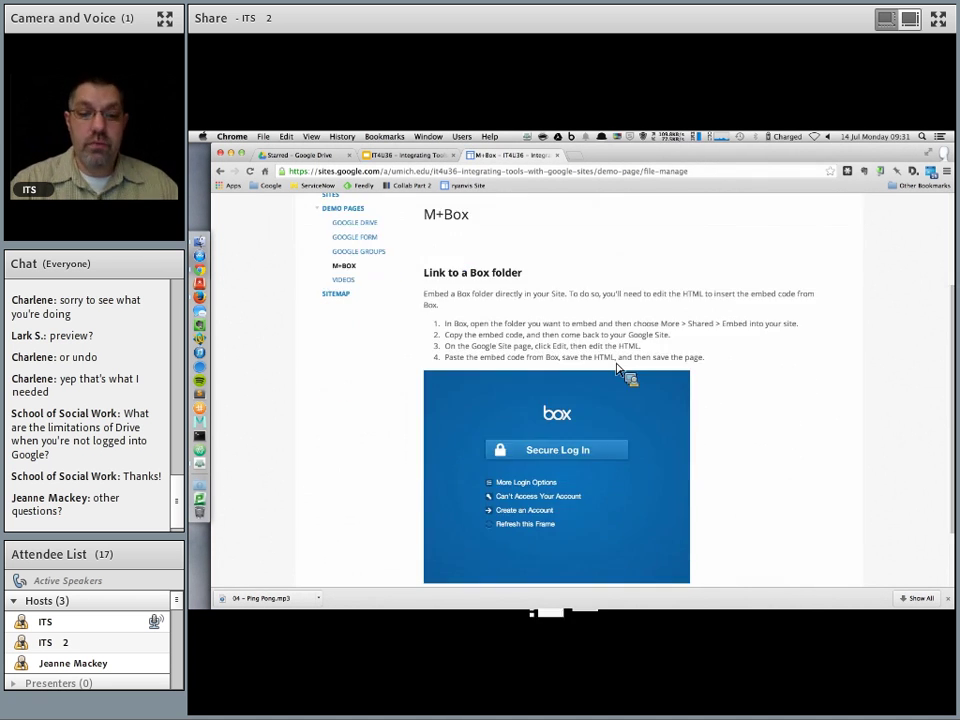
{"action": "scroll", "coordinate": [655, 330], "scroll_direction": "up", "scroll_amount": 1}
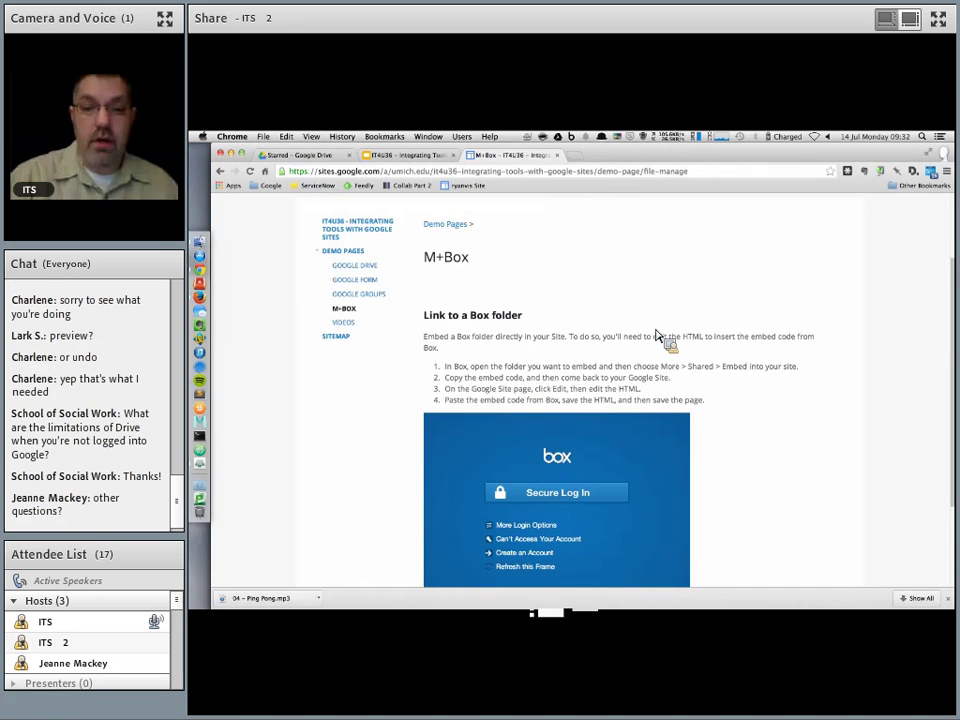
{"action": "scroll", "coordinate": [635, 352], "scroll_direction": "up", "scroll_amount": 2}
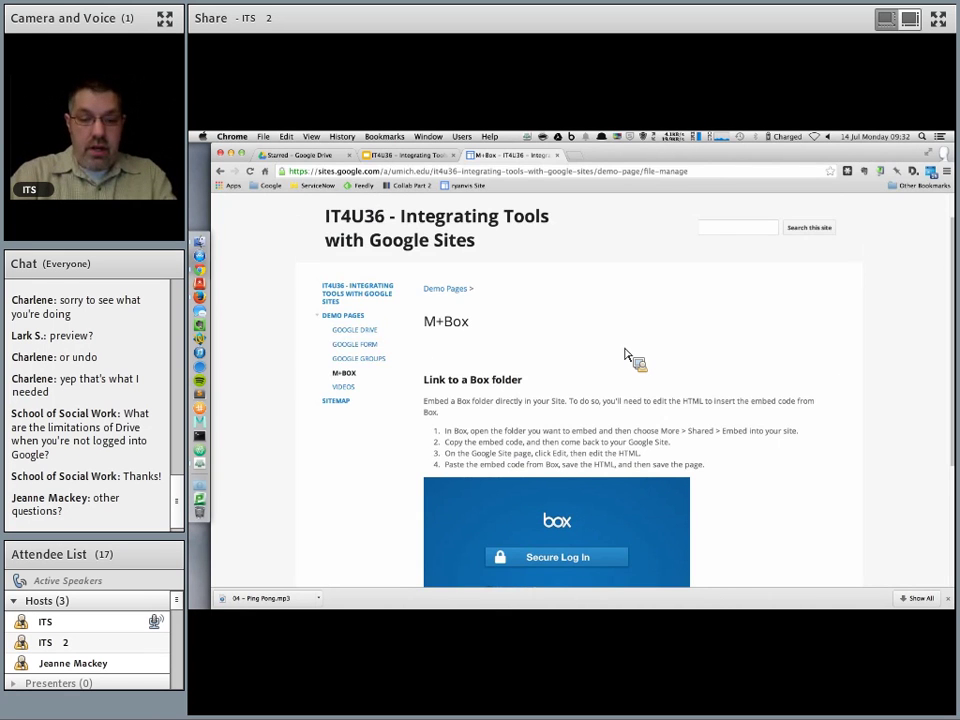
- Load box.it.umich.edu in a new browser tab
{"action": "key", "text": "ctrl+t"}
{"action": "type", "text": "box.it.umich.edu"}
{"action": "key", "text": "Return"}
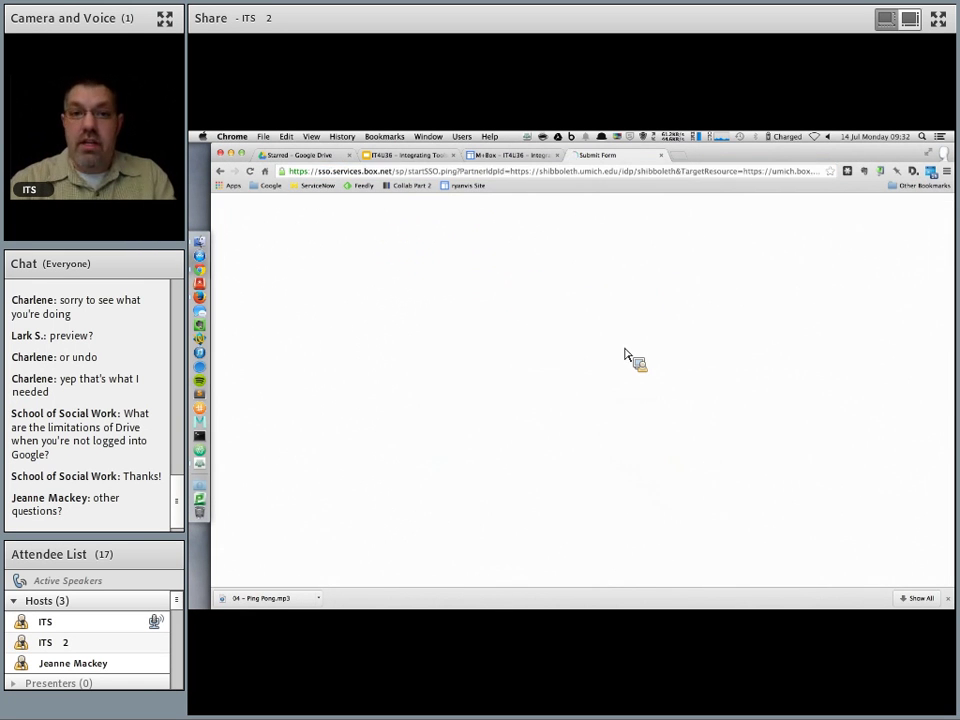
- Sign in on the UMich Weblogin page with the account username and password
{"action": "type", "text": "ryanvis"}
{"action": "key", "text": "Tab"}
{"action": "type", "text": "••••••••••••••"}
{"action": "key", "text": "Return"}
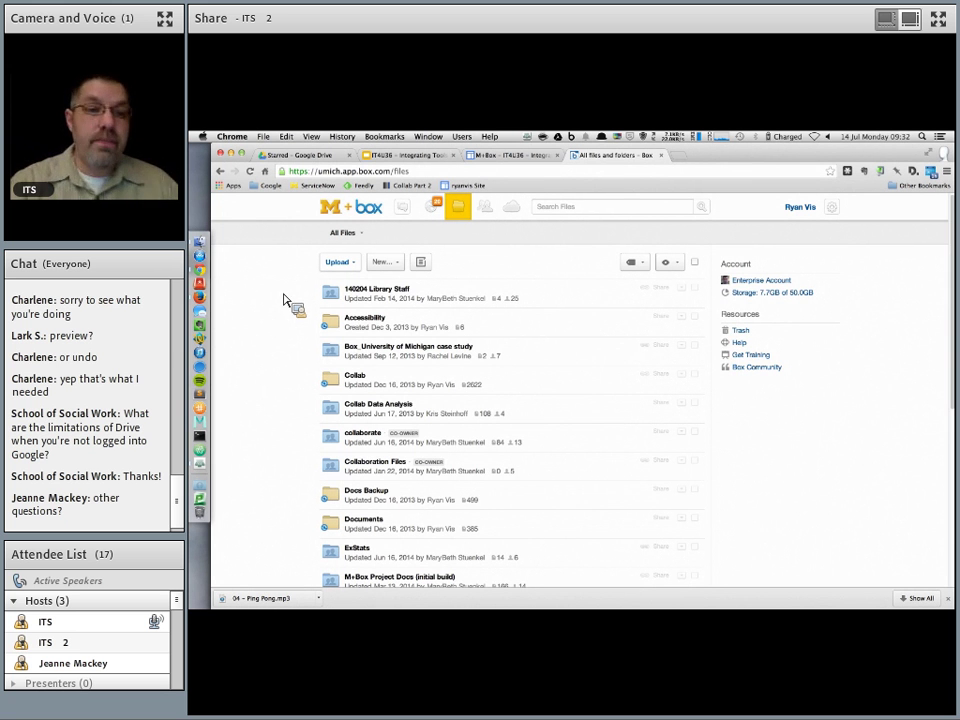
- Open the public folder in Box, then go back to the M+Box site page
{"action": "scroll", "coordinate": [625, 382], "scroll_direction": "down", "scroll_amount": 3}
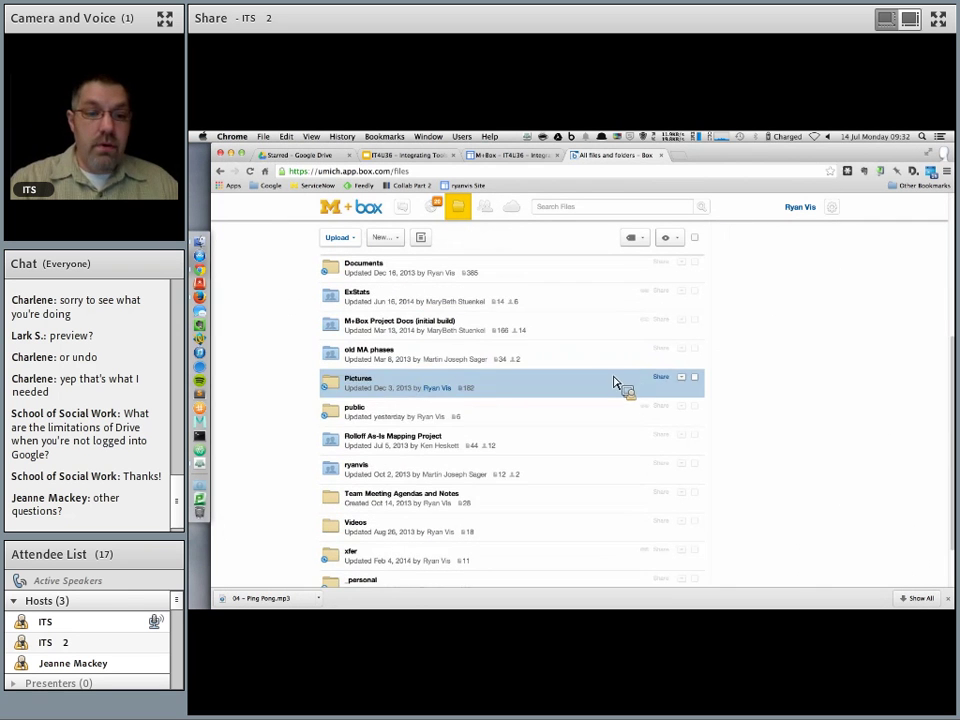
{"action": "left_click", "coordinate": [357, 408]}
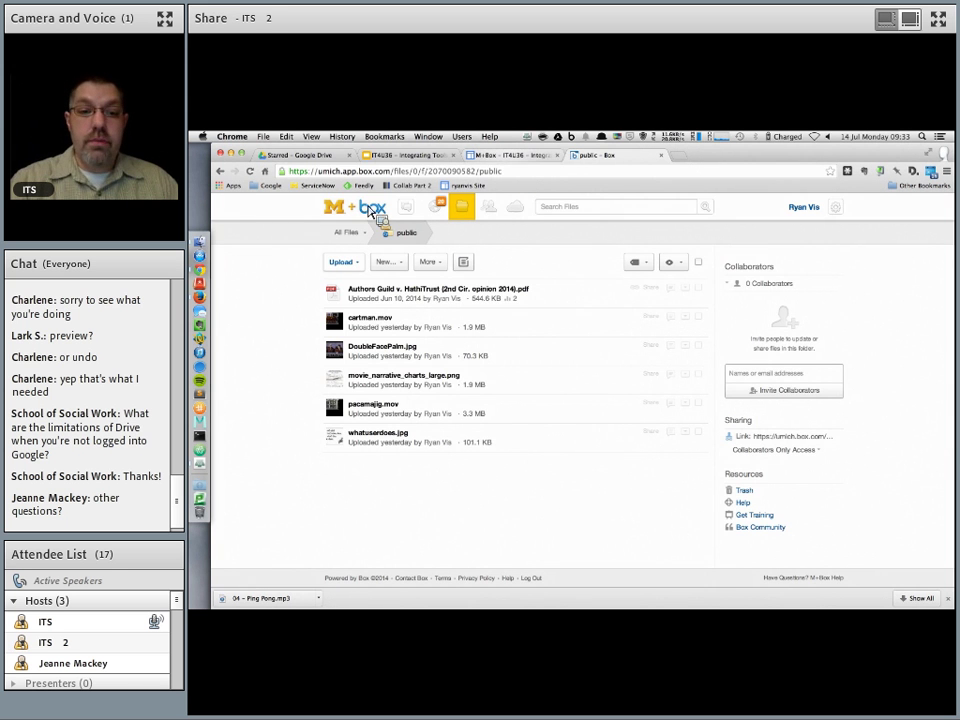
{"action": "left_click", "coordinate": [510, 156]}
{"action": "scroll", "coordinate": [705, 415], "scroll_direction": "down", "scroll_amount": 1}
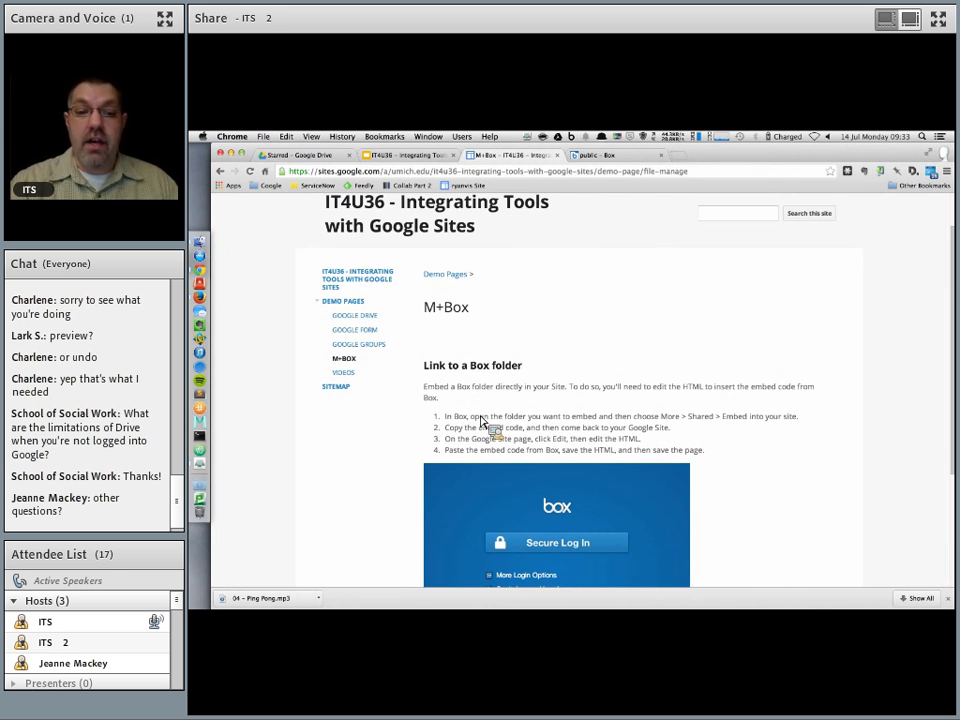
- Switch between the M+Box and Box tabs, ending on the Box public folder's file list
{"action": "scroll", "coordinate": [690, 403], "scroll_direction": "down", "scroll_amount": 3}
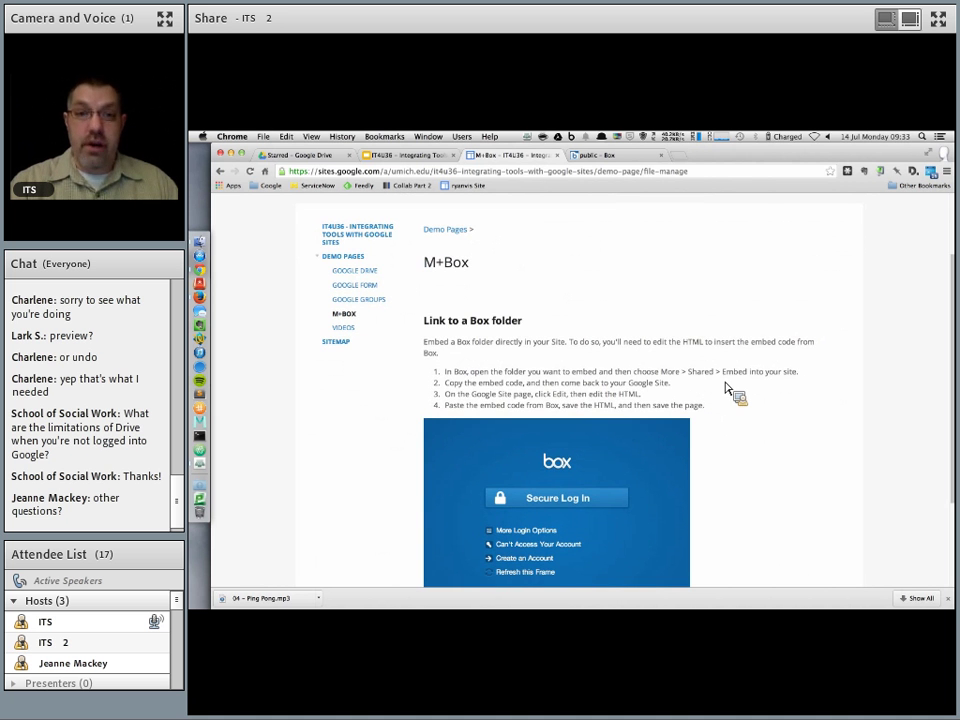
{"action": "left_click", "coordinate": [600, 157]}
{"action": "left_click", "coordinate": [507, 160]}
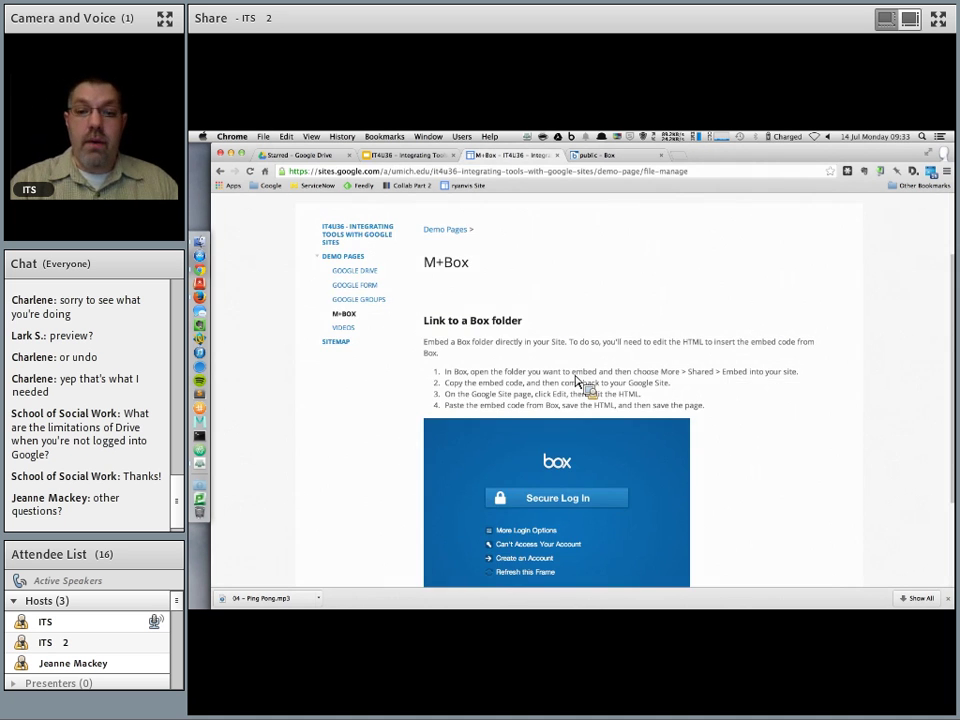
{"action": "left_click", "coordinate": [630, 160]}
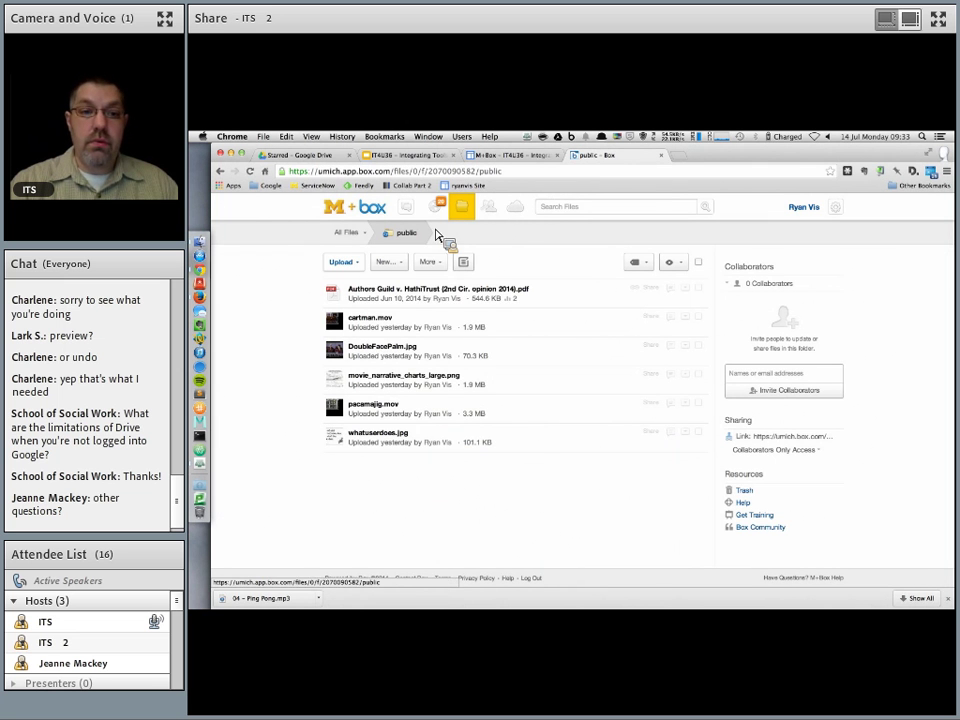
- Copy the public folder's Embed into Your Site code, then return to the M+Box page
{"action": "left_click", "coordinate": [440, 264]}
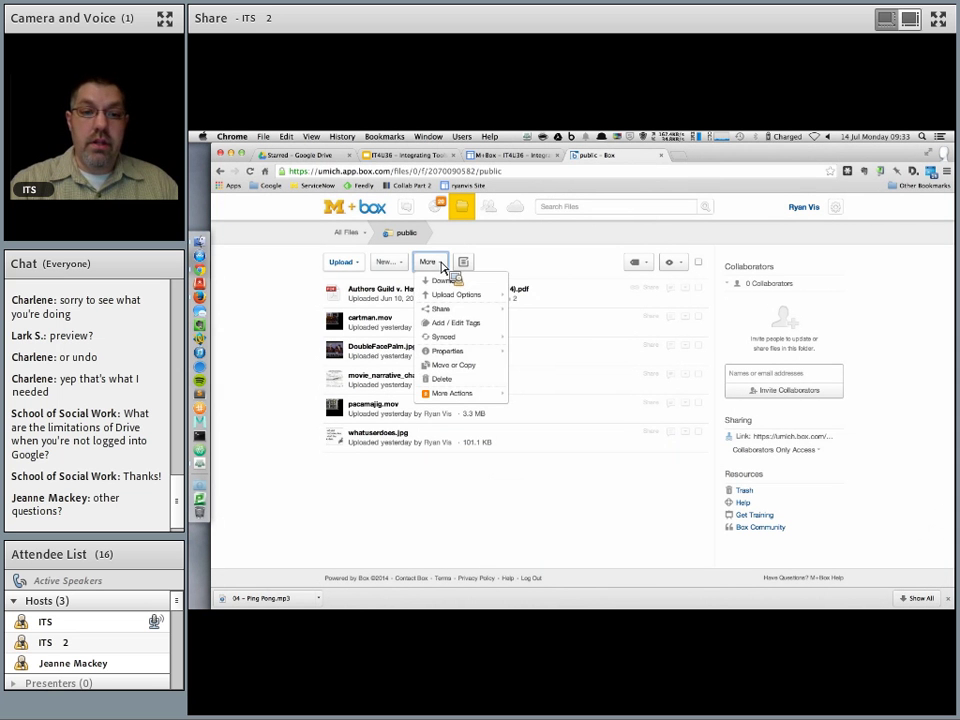
{"action": "mouse_move", "coordinate": [460, 314]}
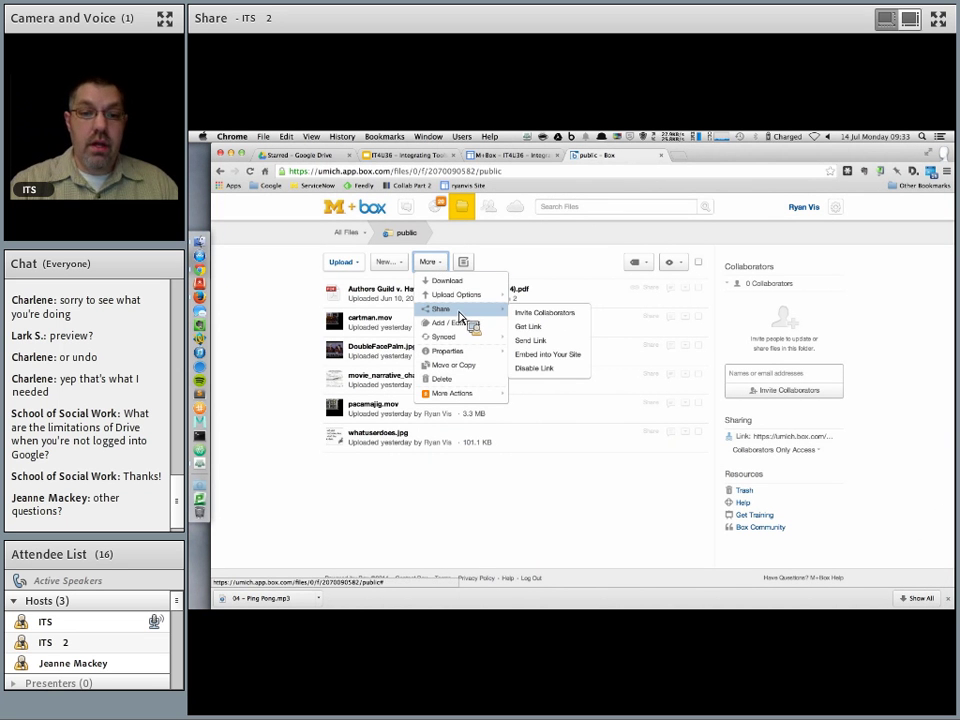
{"action": "left_click", "coordinate": [590, 362]}
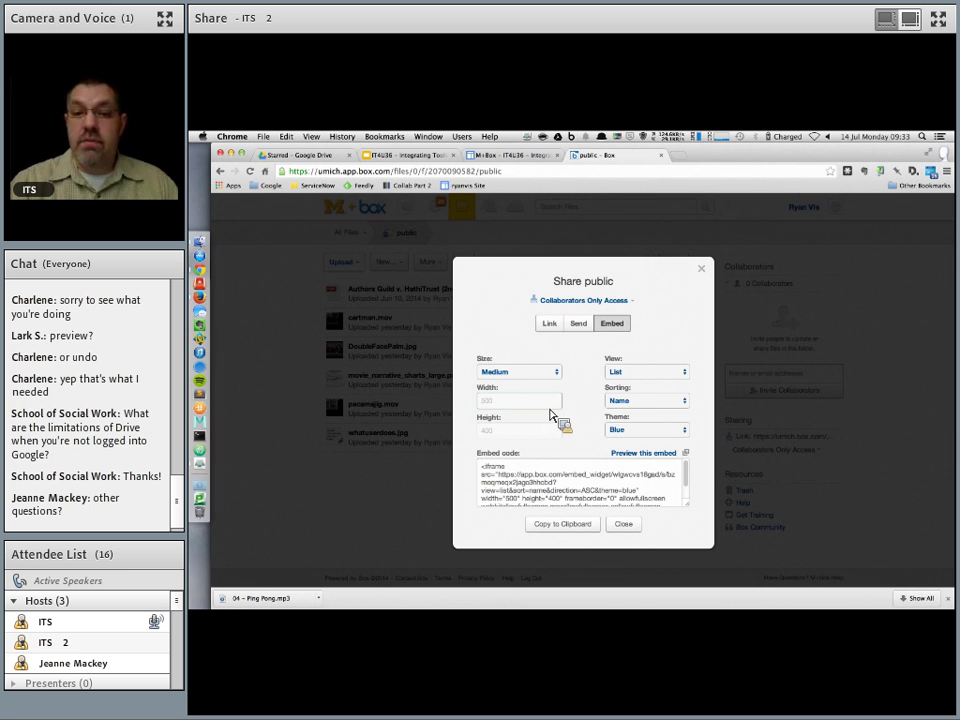
{"action": "left_click", "coordinate": [576, 490]}
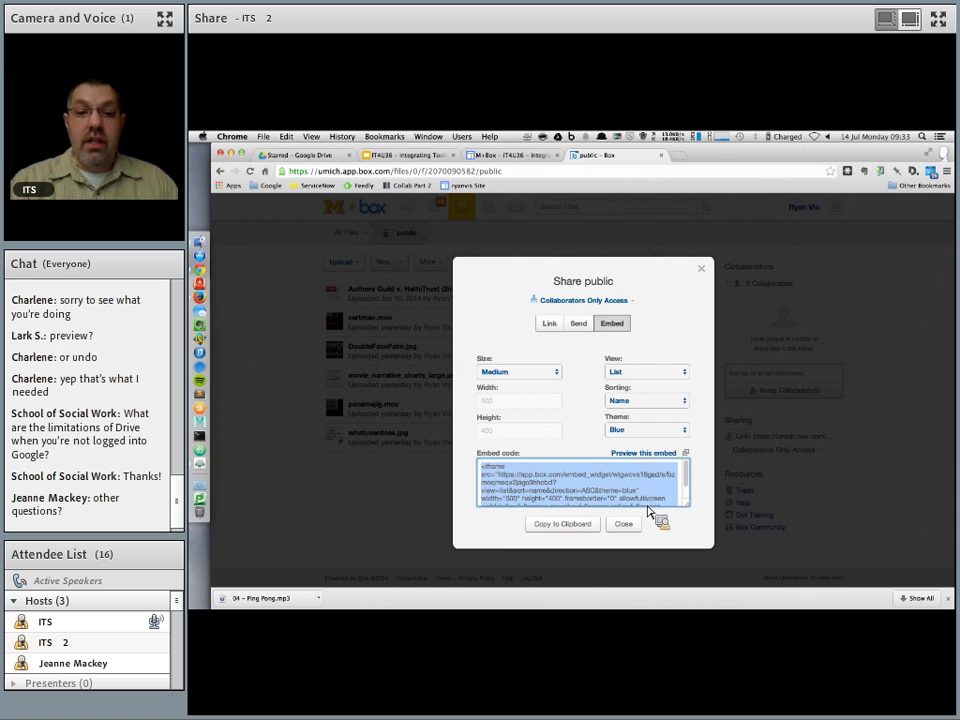
{"action": "scroll", "coordinate": [601, 502], "scroll_direction": "down", "scroll_amount": 1}
{"action": "scroll", "coordinate": [601, 490], "scroll_direction": "down", "scroll_amount": 1}
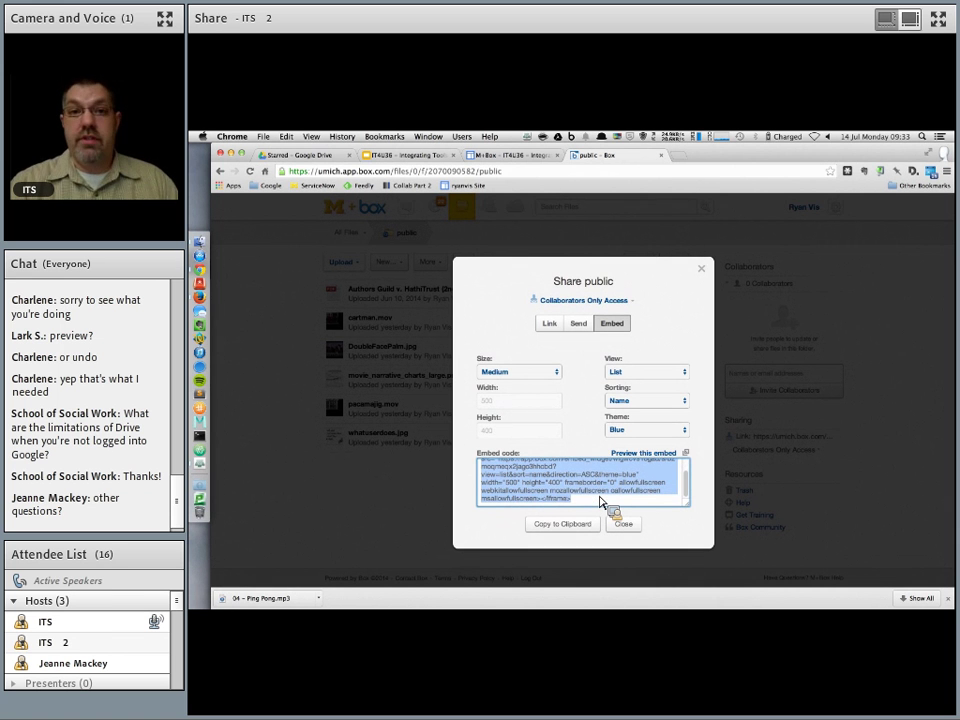
{"action": "left_click", "coordinate": [564, 527]}
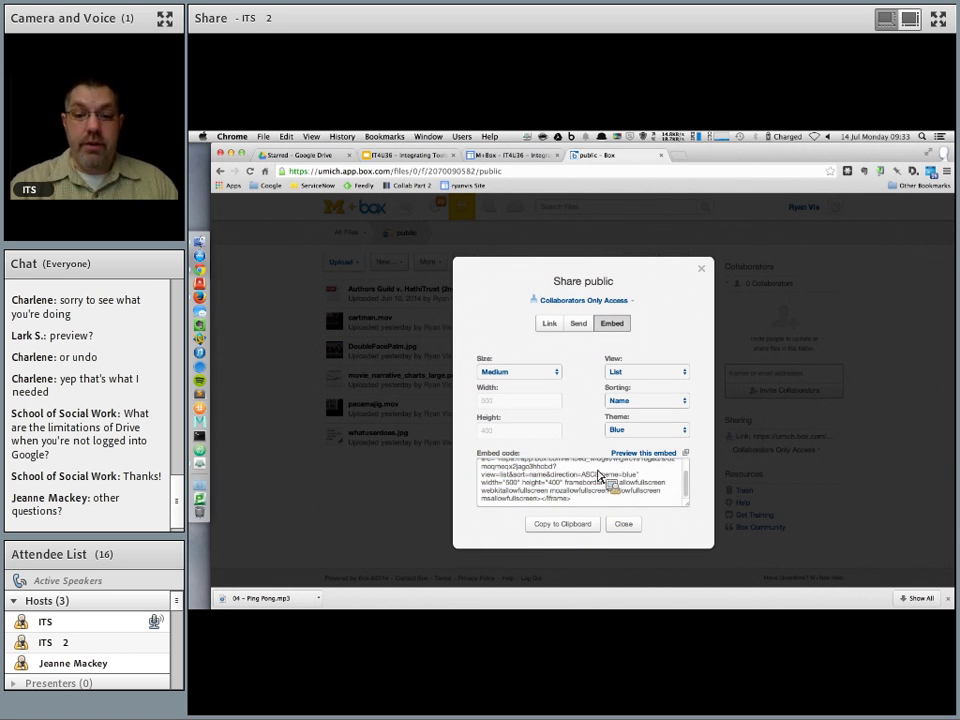
{"action": "left_click", "coordinate": [626, 527]}
{"action": "left_click", "coordinate": [510, 156]}
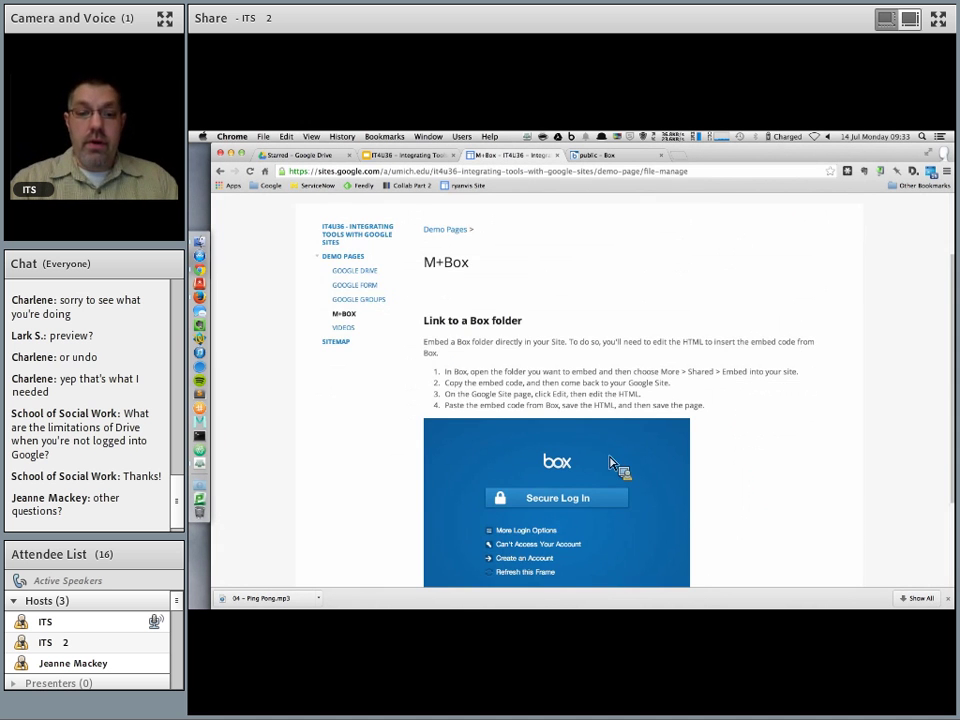
- Edit the M+Box page and delete the Google Gadget below the Box instructions
{"action": "scroll", "coordinate": [689, 432], "scroll_direction": "down", "scroll_amount": 1}
{"action": "scroll", "coordinate": [696, 422], "scroll_direction": "up", "scroll_amount": 3}
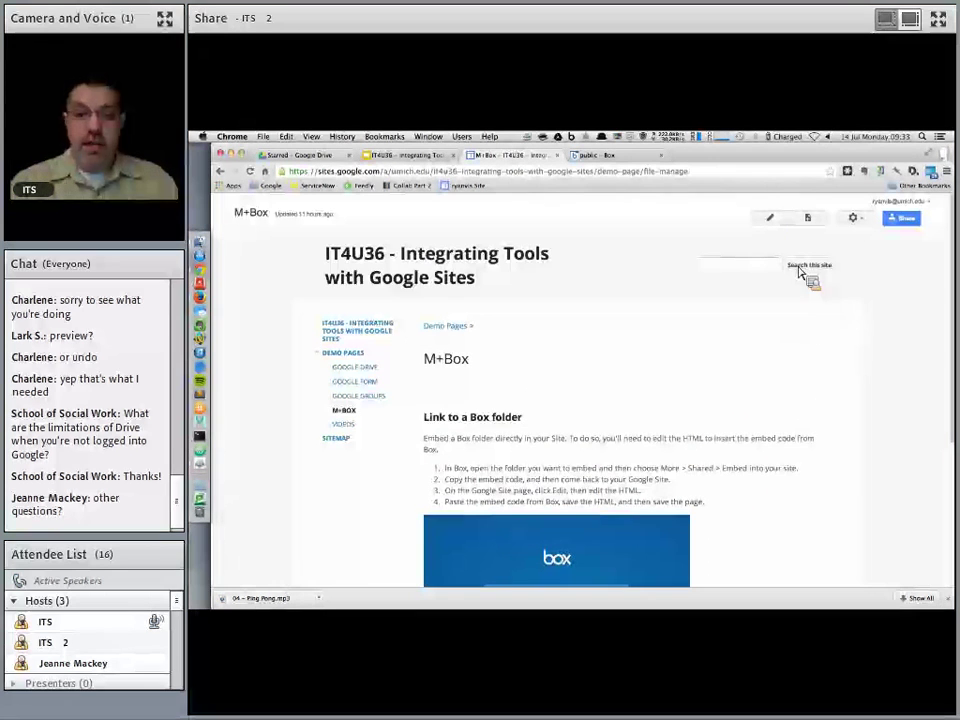
{"action": "left_click", "coordinate": [770, 218]}
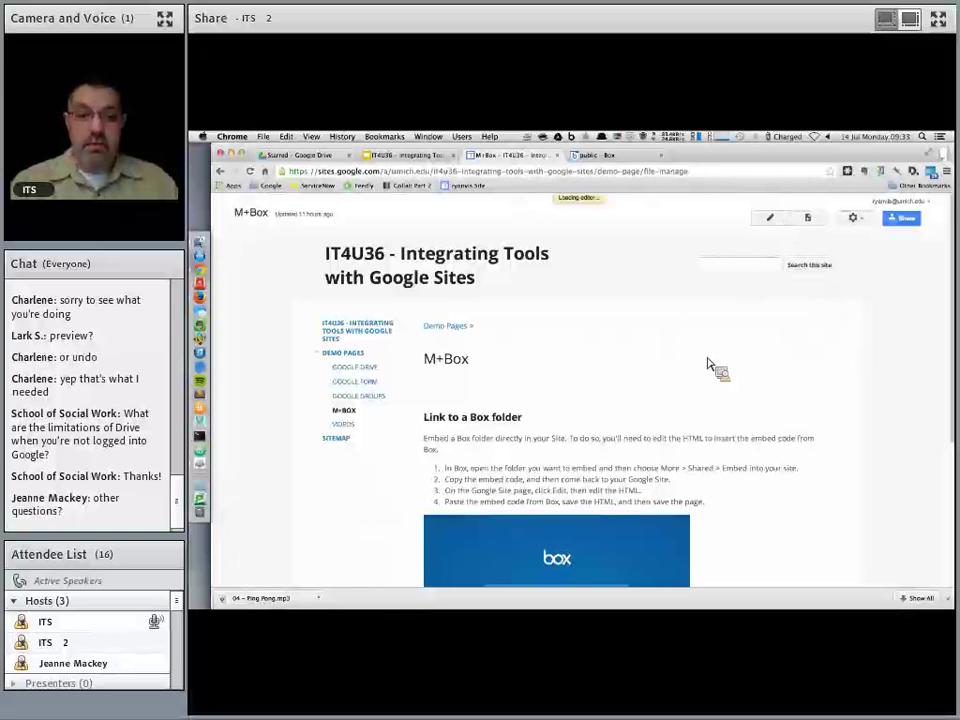
{"action": "scroll", "coordinate": [713, 368], "scroll_direction": "down", "scroll_amount": 1}
{"action": "left_click", "coordinate": [617, 489]}
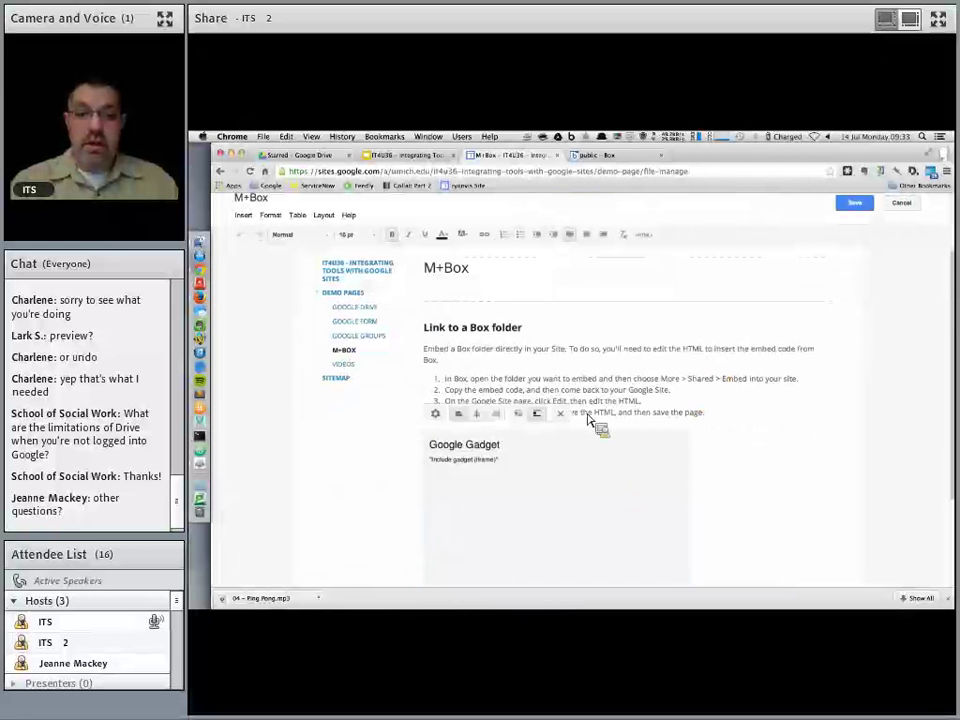
{"action": "key", "text": "Delete"}
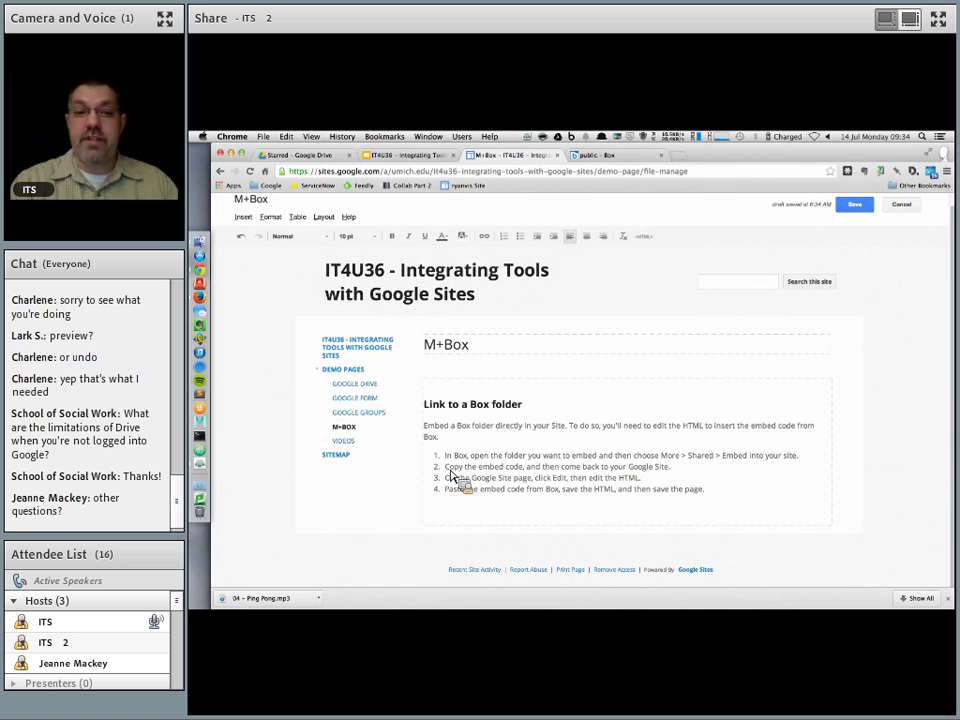
- Paste the Box iframe embed code after </div> in the page's HTML and apply it
{"action": "left_click", "coordinate": [645, 237]}
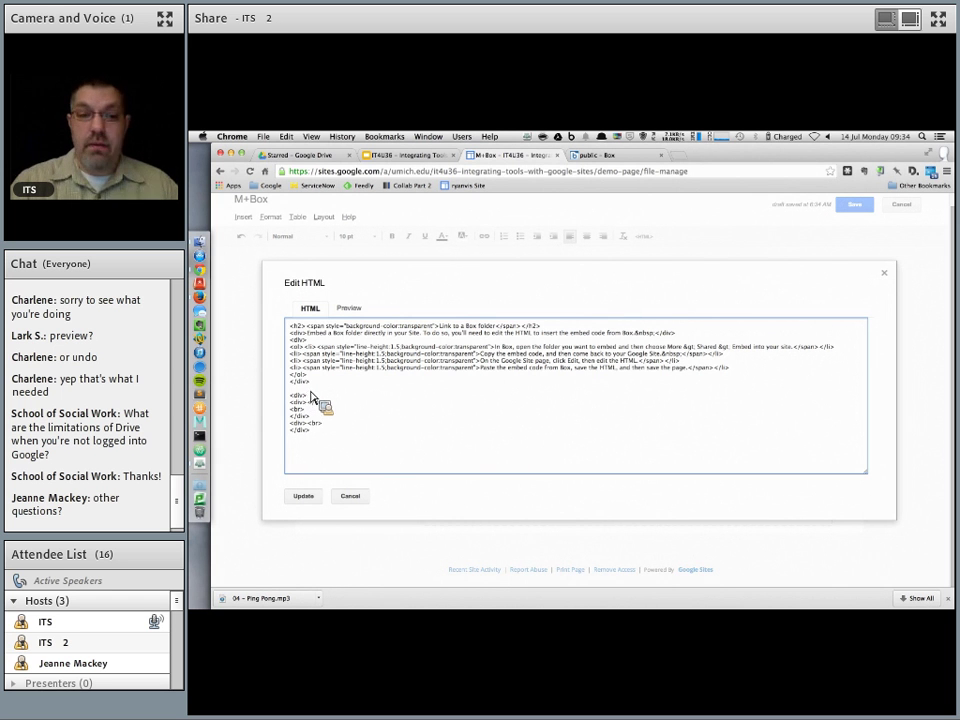
{"action": "type", "text": "</div>"}
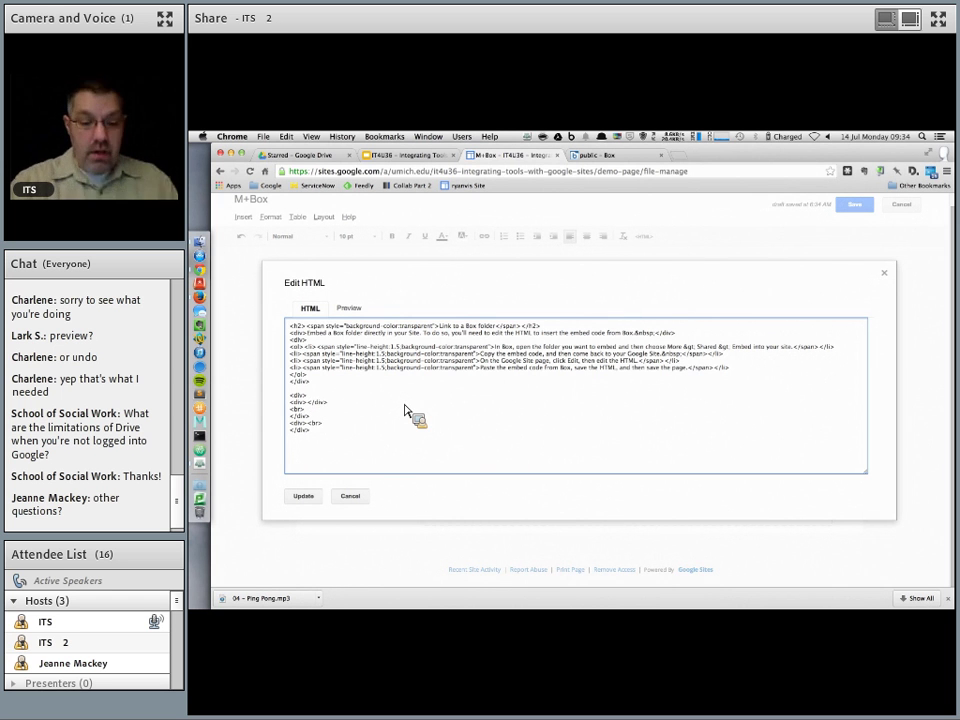
{"action": "key", "text": "super+v"}
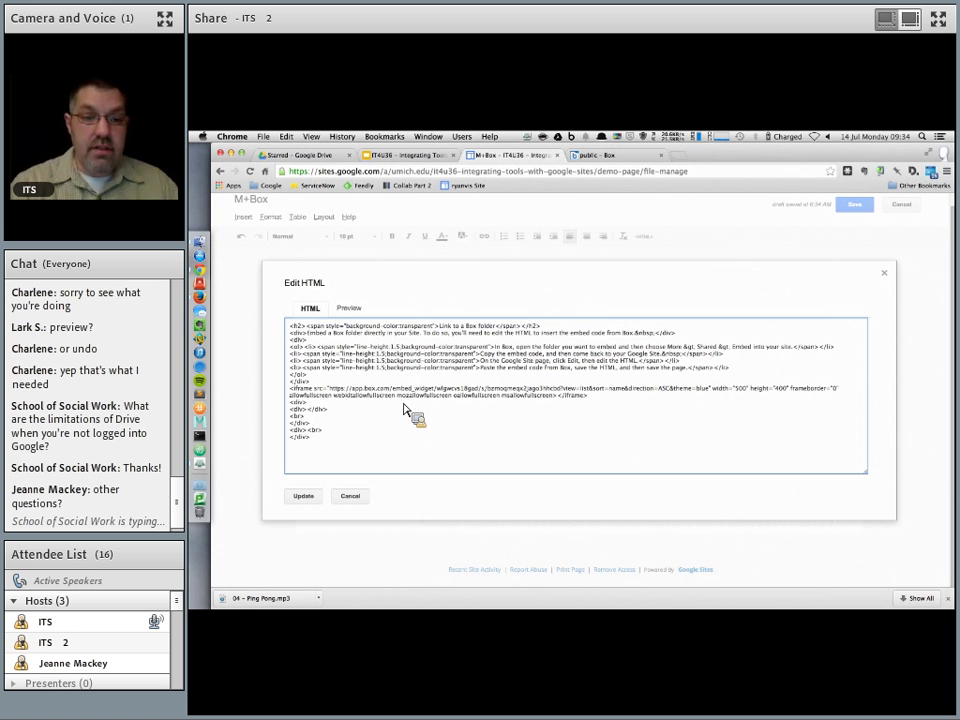
{"action": "left_click_drag", "start_coordinate": [350, 389], "coordinate": [393, 390]}
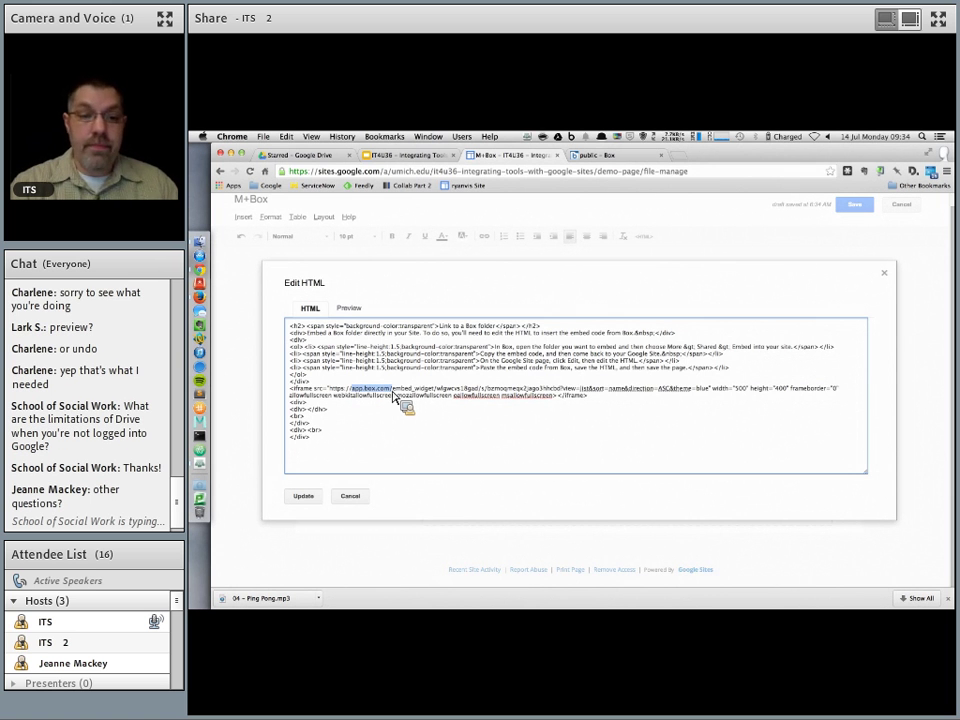
{"action": "left_click", "coordinate": [336, 453]}
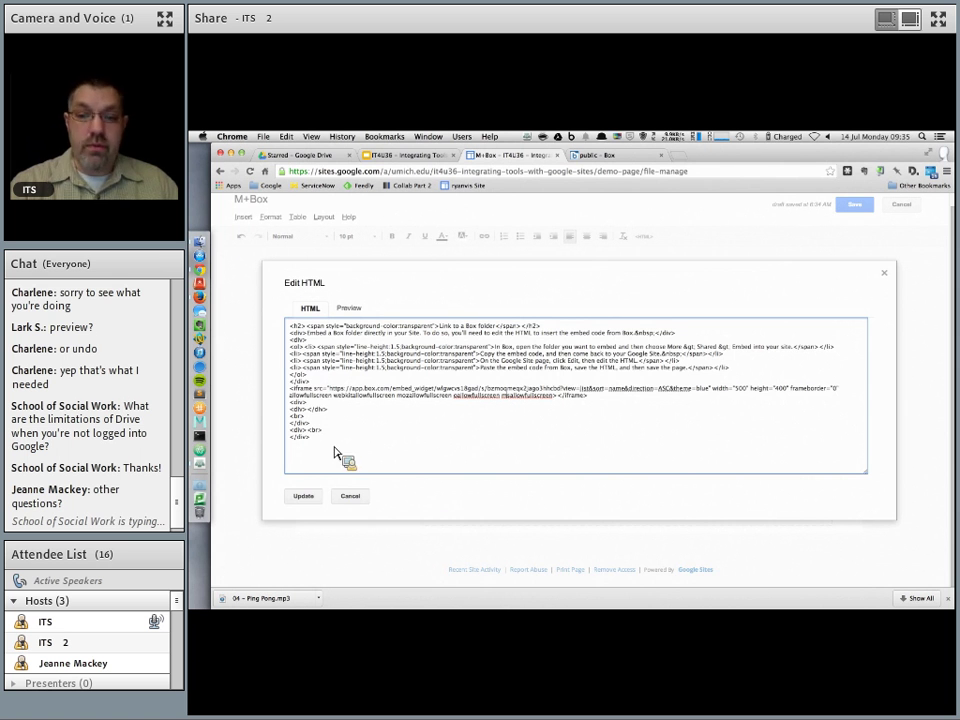
{"action": "left_click", "coordinate": [314, 497]}
- Check the new Box gadget's settings without changes, then save the M+Box page
{"action": "scroll", "coordinate": [685, 428], "scroll_direction": "down", "scroll_amount": 3}
{"action": "scroll", "coordinate": [680, 425], "scroll_direction": "down", "scroll_amount": 1}
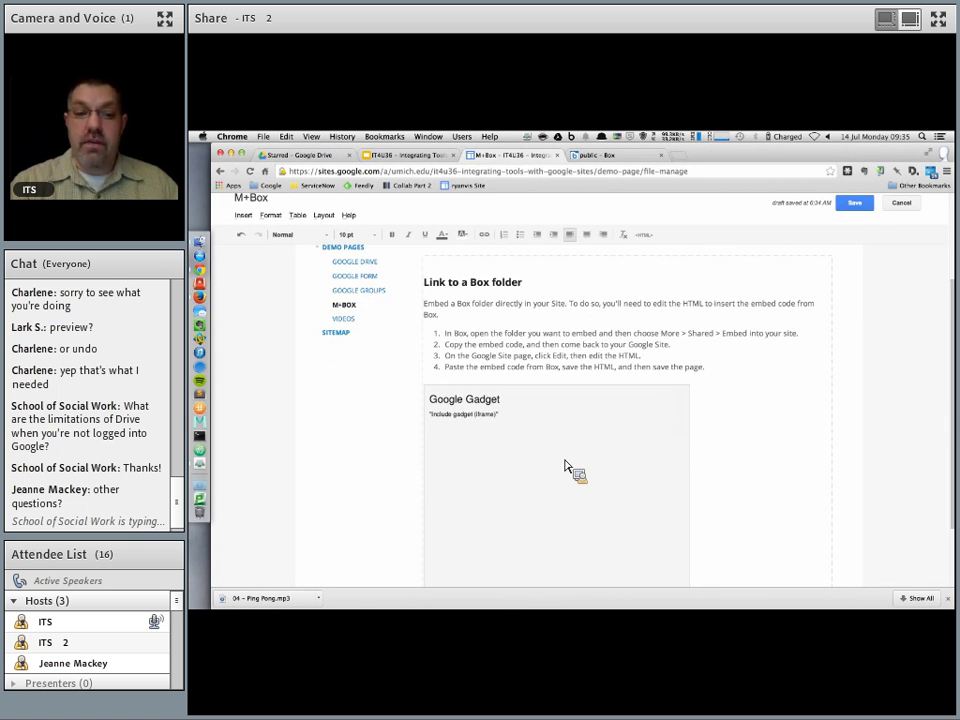
{"action": "left_click", "coordinate": [614, 473]}
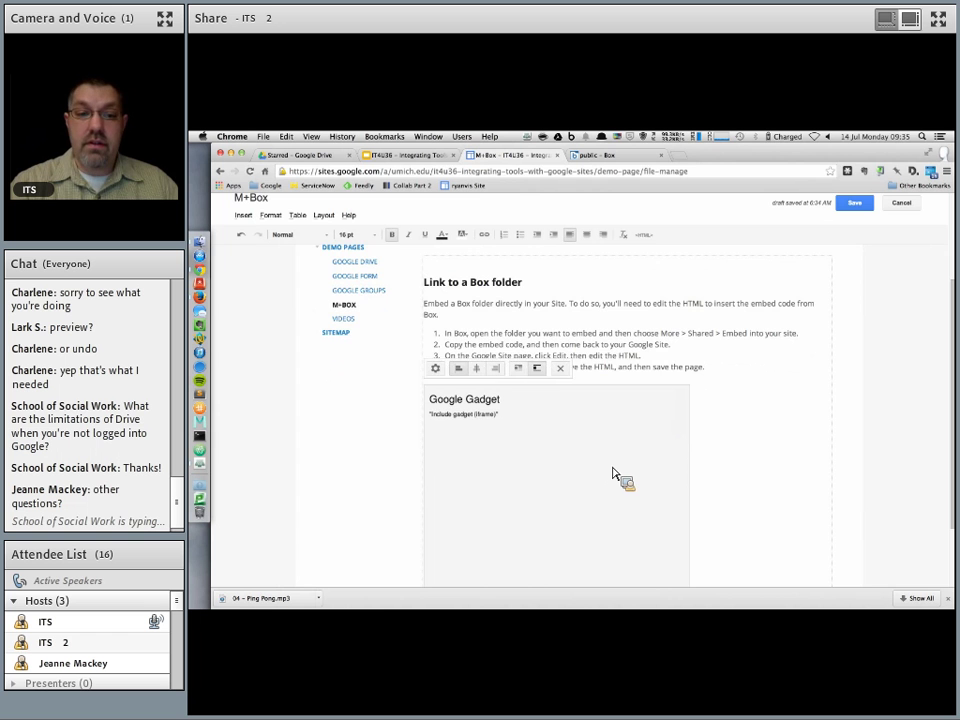
{"action": "left_click", "coordinate": [443, 369]}
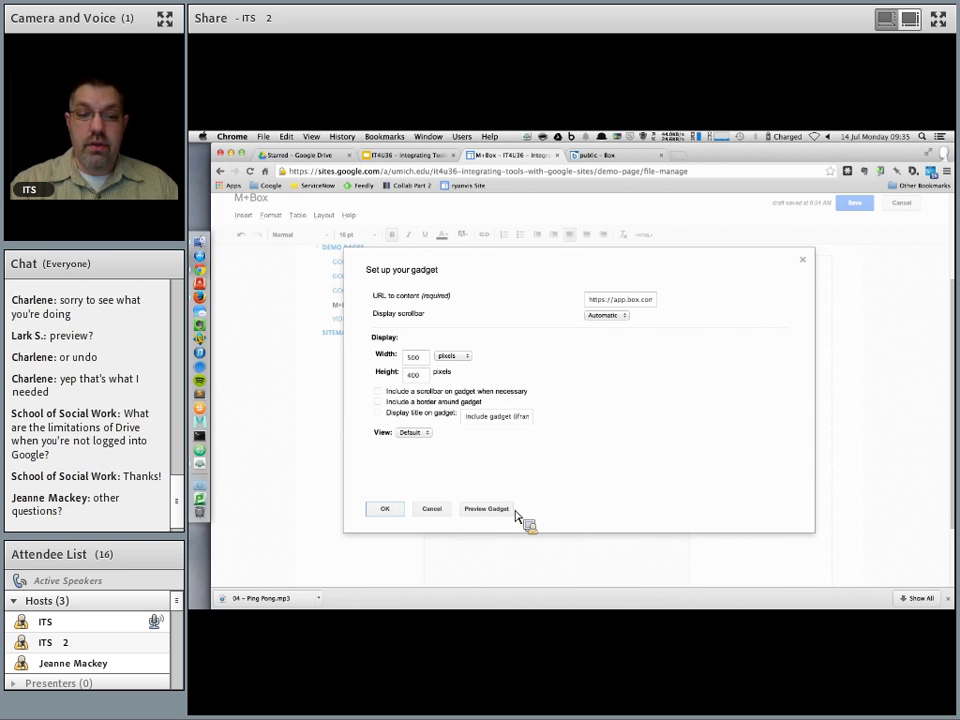
{"action": "left_click", "coordinate": [432, 510]}
{"action": "scroll", "coordinate": [690, 450], "scroll_direction": "down", "scroll_amount": 1}
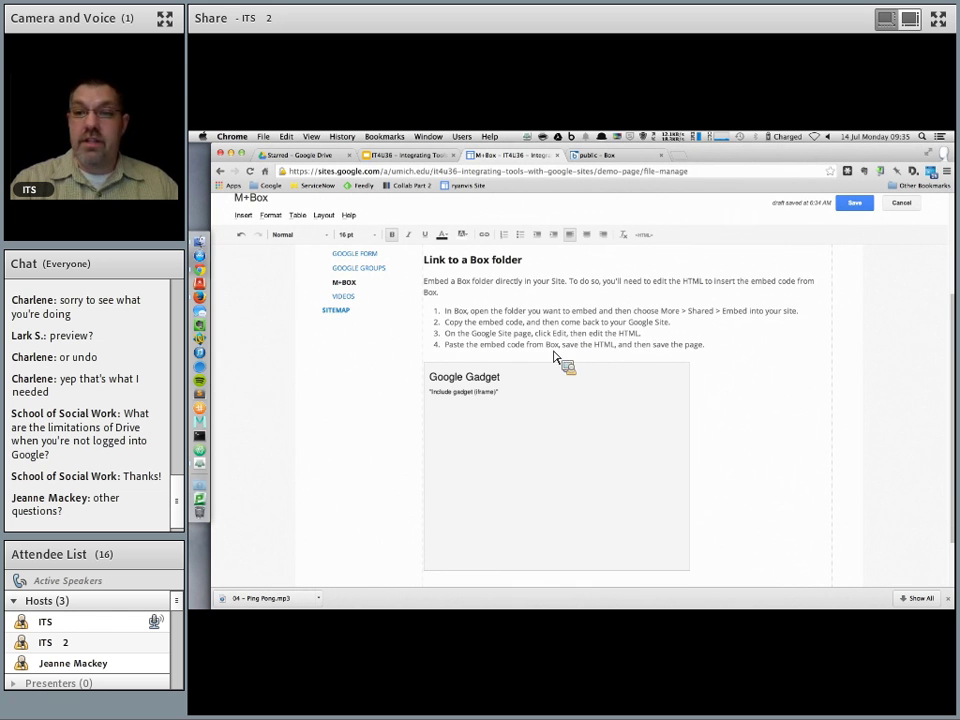
{"action": "left_click", "coordinate": [871, 206]}
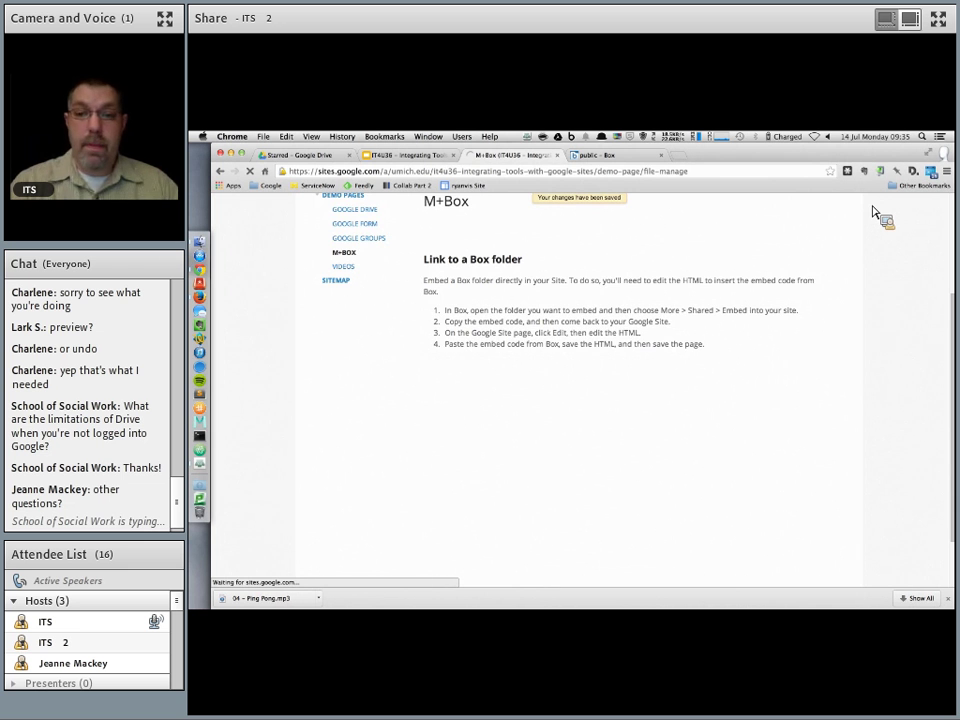
- Pass the Box security check so the embedded public folder loads
{"action": "scroll", "coordinate": [890, 290], "scroll_direction": "down", "scroll_amount": 2}
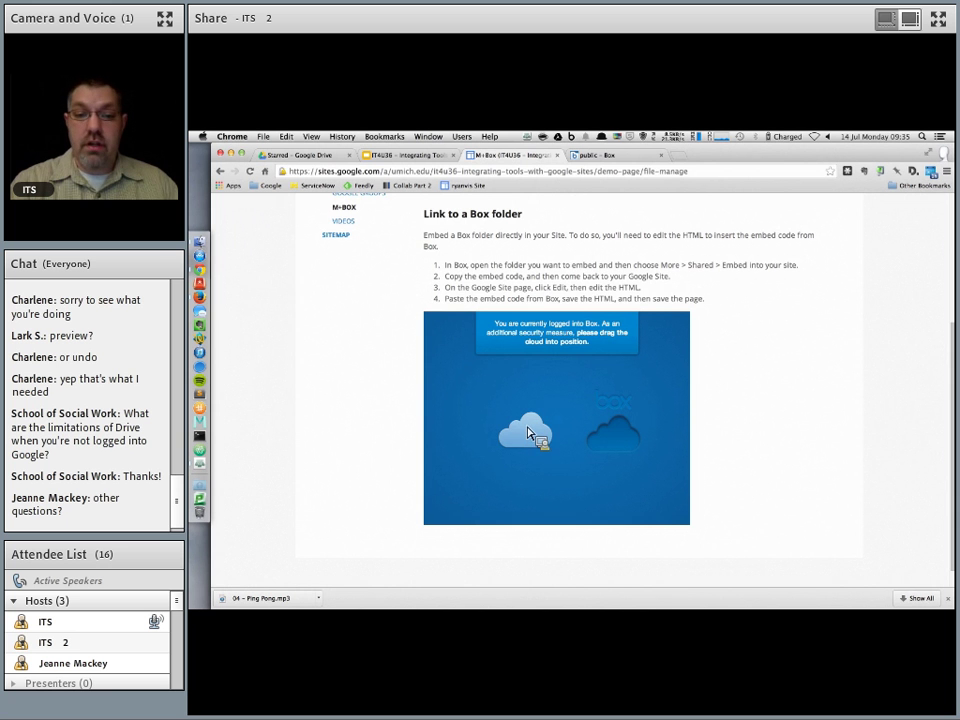
{"action": "left_click_drag", "start_coordinate": [530, 437], "coordinate": [617, 440]}
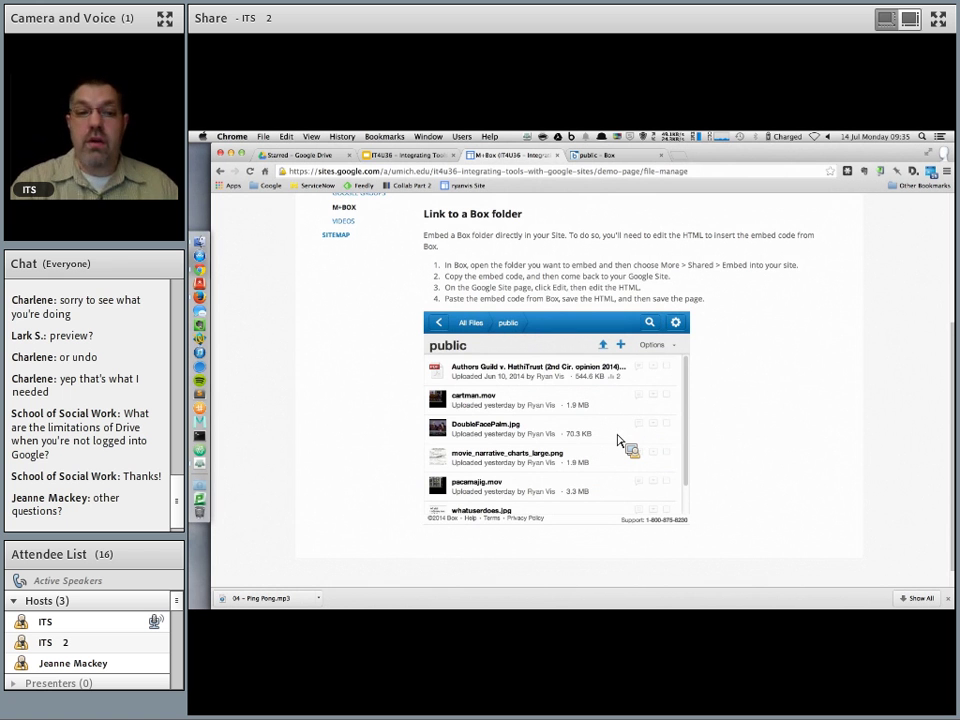
{"action": "scroll", "coordinate": [600, 432], "scroll_direction": "down", "scroll_amount": 3}
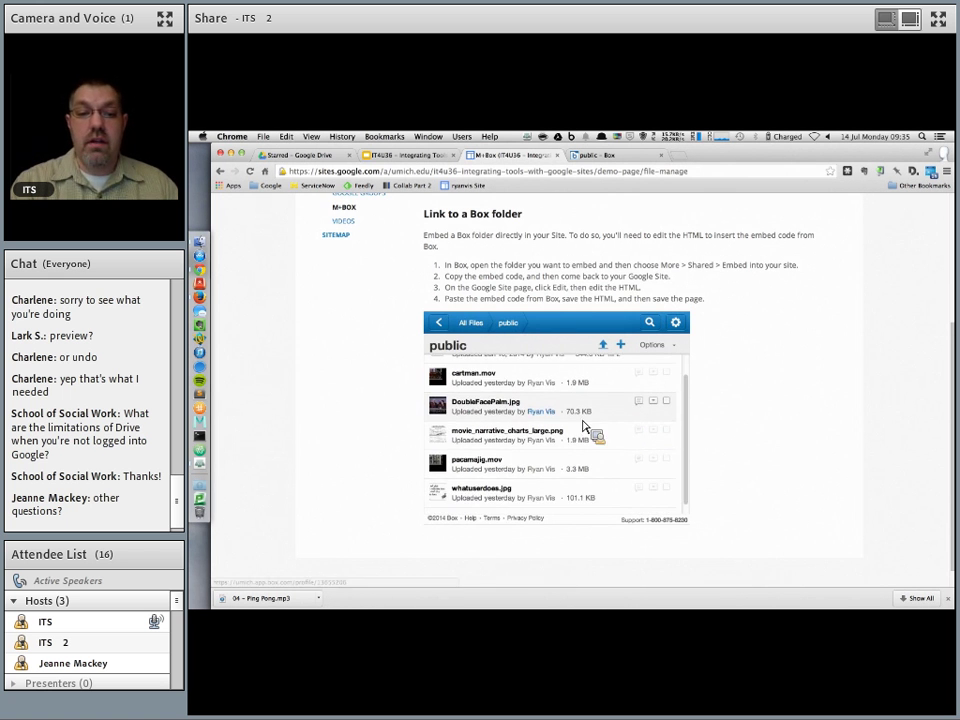
{"action": "scroll", "coordinate": [542, 417], "scroll_direction": "up", "scroll_amount": 4}
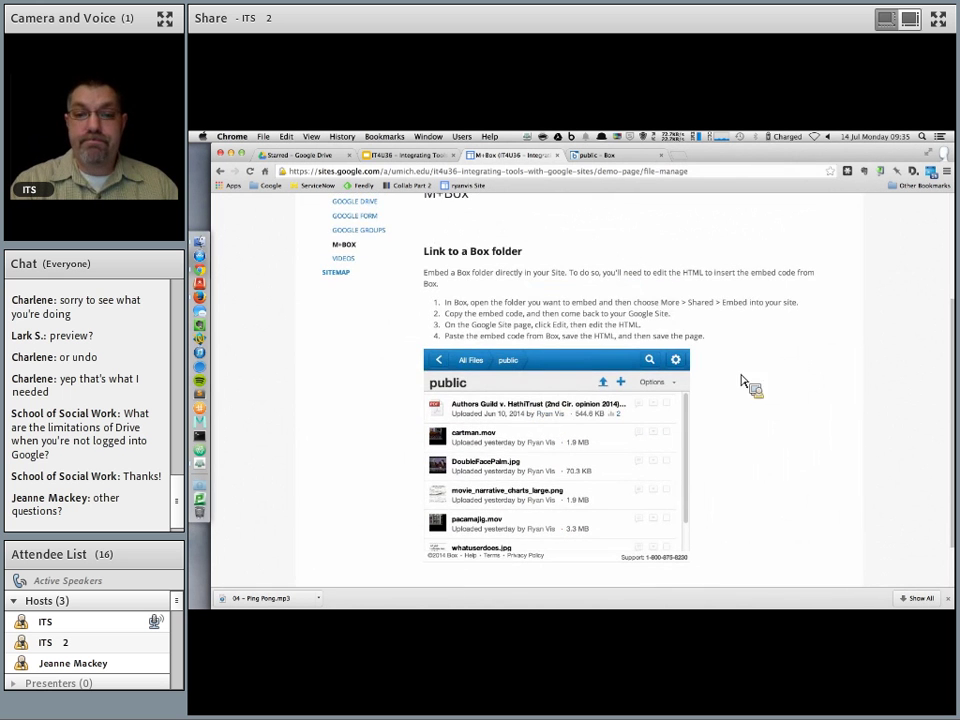
{"action": "scroll", "coordinate": [755, 337], "scroll_direction": "up", "scroll_amount": 1}
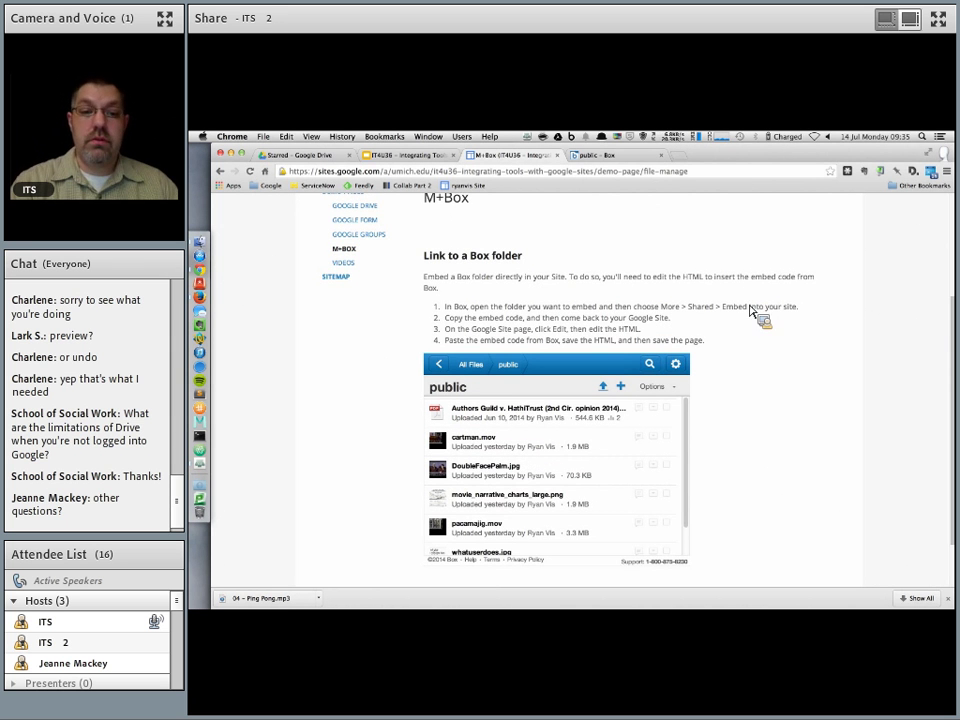
{"action": "scroll", "coordinate": [729, 266], "scroll_direction": "down", "scroll_amount": 2}
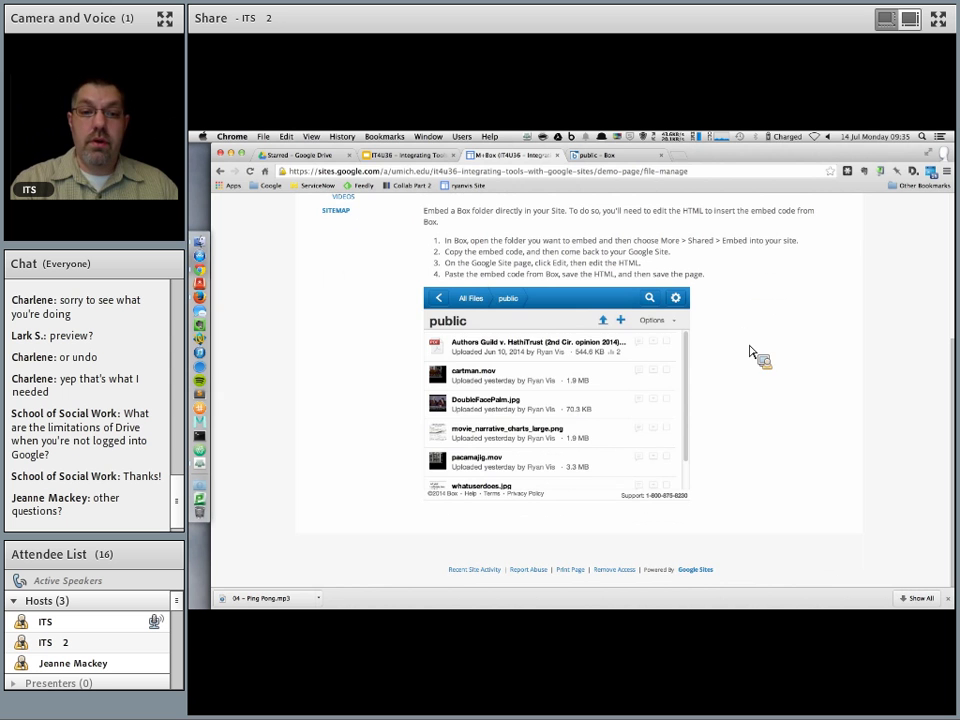
- Open the Authors Guild PDF, toggle full screen on and off, and zoom in
{"action": "left_click", "coordinate": [492, 345]}
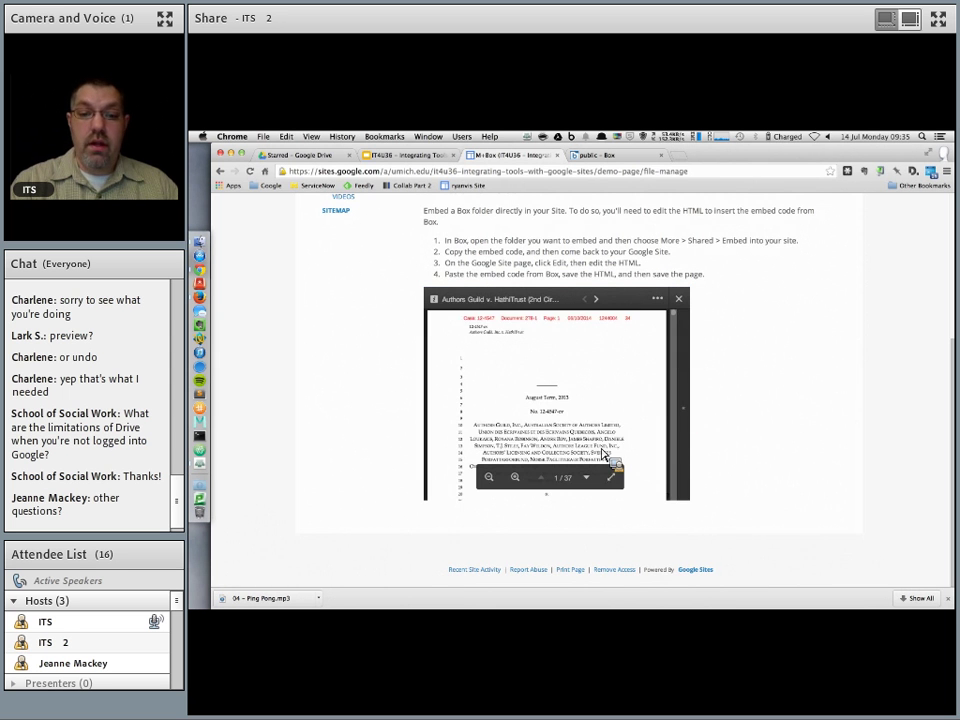
{"action": "left_click", "coordinate": [613, 478]}
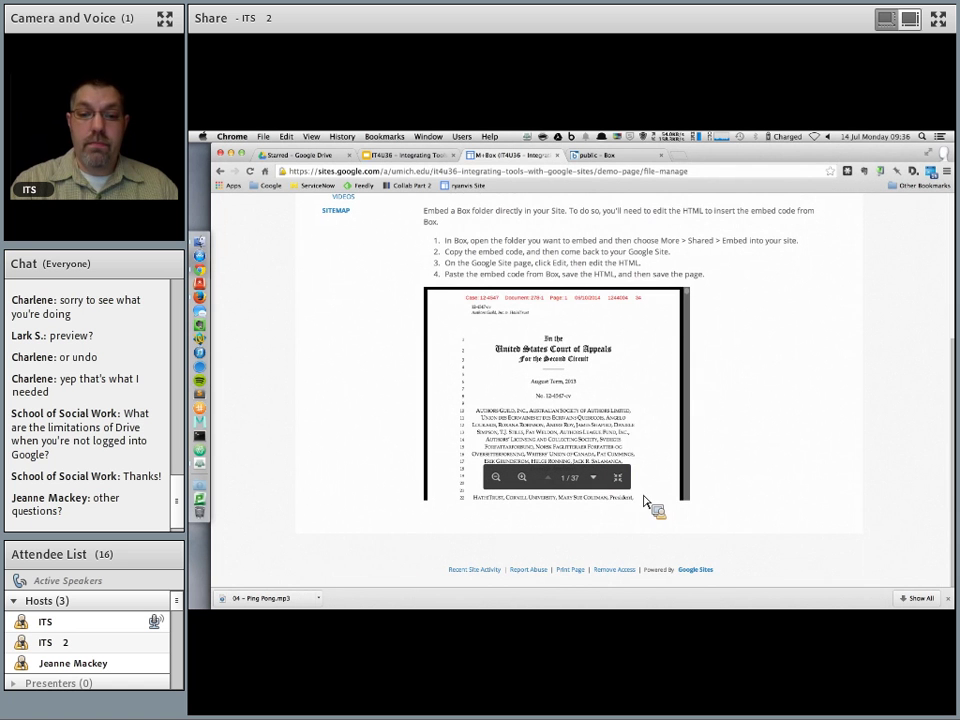
{"action": "left_click", "coordinate": [619, 480]}
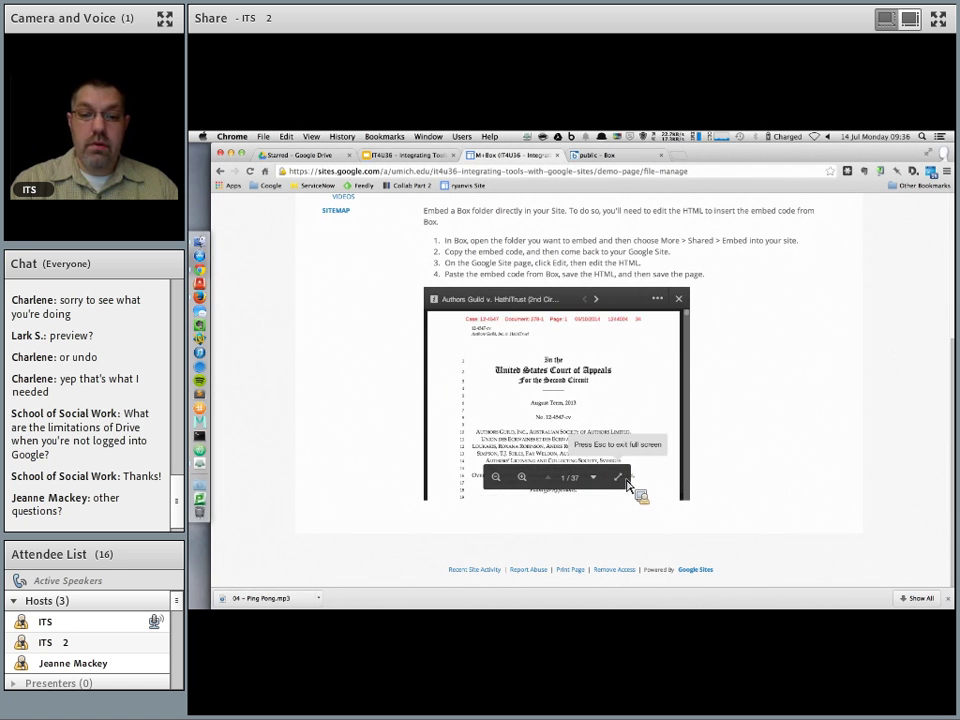
{"action": "left_click", "coordinate": [515, 478]}
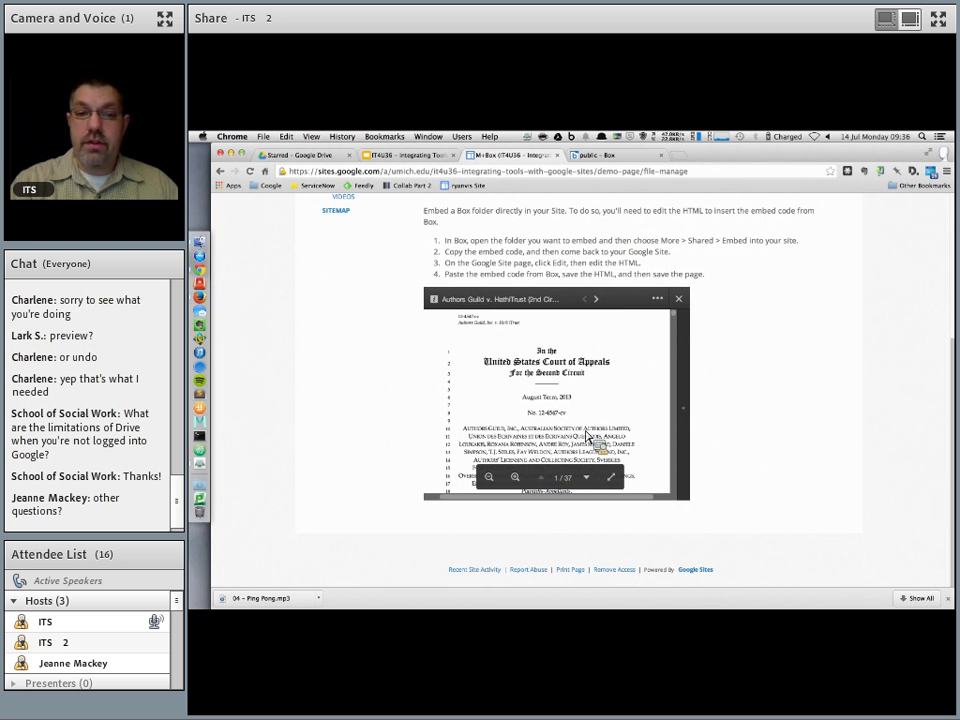
{"action": "scroll", "coordinate": [765, 425], "scroll_direction": "up", "scroll_amount": 5}
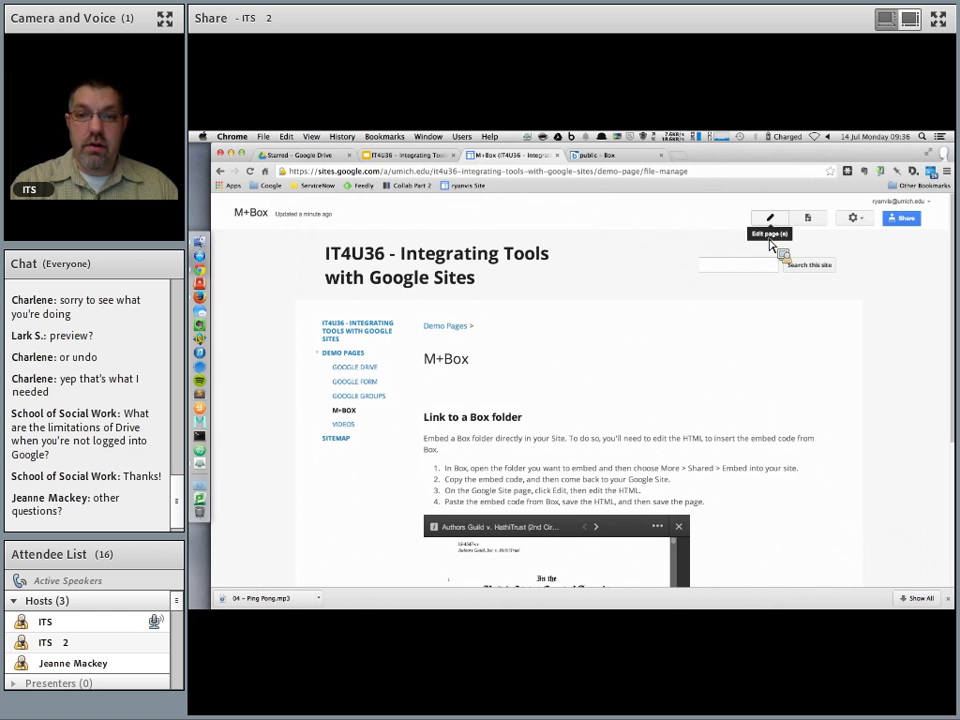
- Set the Box gadget to 100 percent width and 700 pixels height, then save the page
{"action": "left_click", "coordinate": [772, 217]}
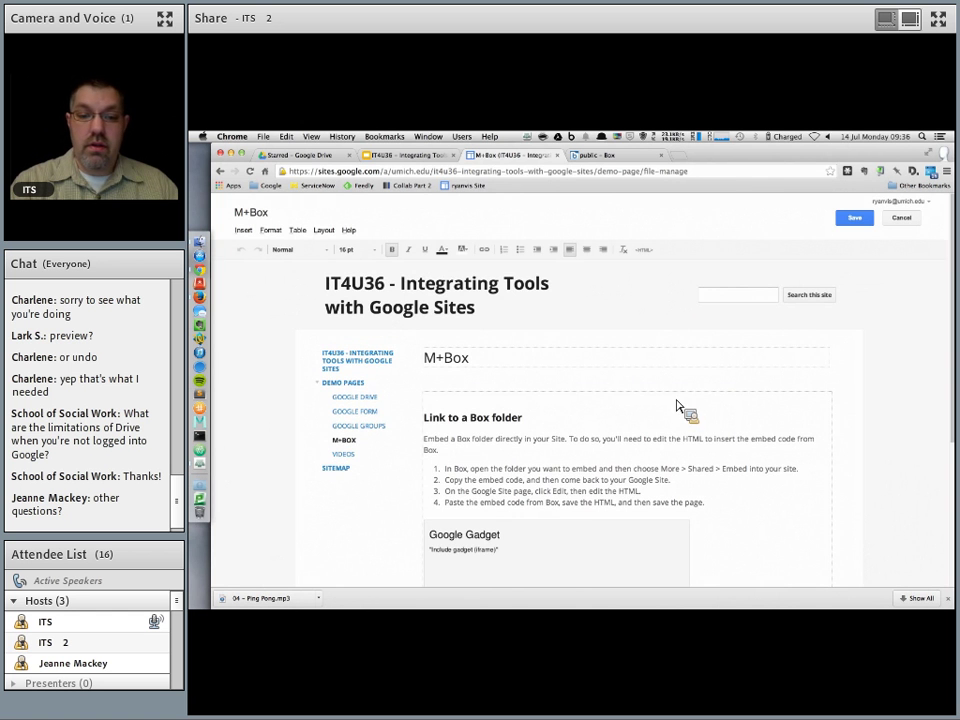
{"action": "left_click", "coordinate": [600, 525]}
{"action": "left_click", "coordinate": [437, 561]}
{"action": "left_click", "coordinate": [445, 356]}
{"action": "left_click", "coordinate": [441, 367]}
{"action": "double_click", "coordinate": [416, 359]}
{"action": "type", "text": "100"}
{"action": "double_click", "coordinate": [422, 373]}
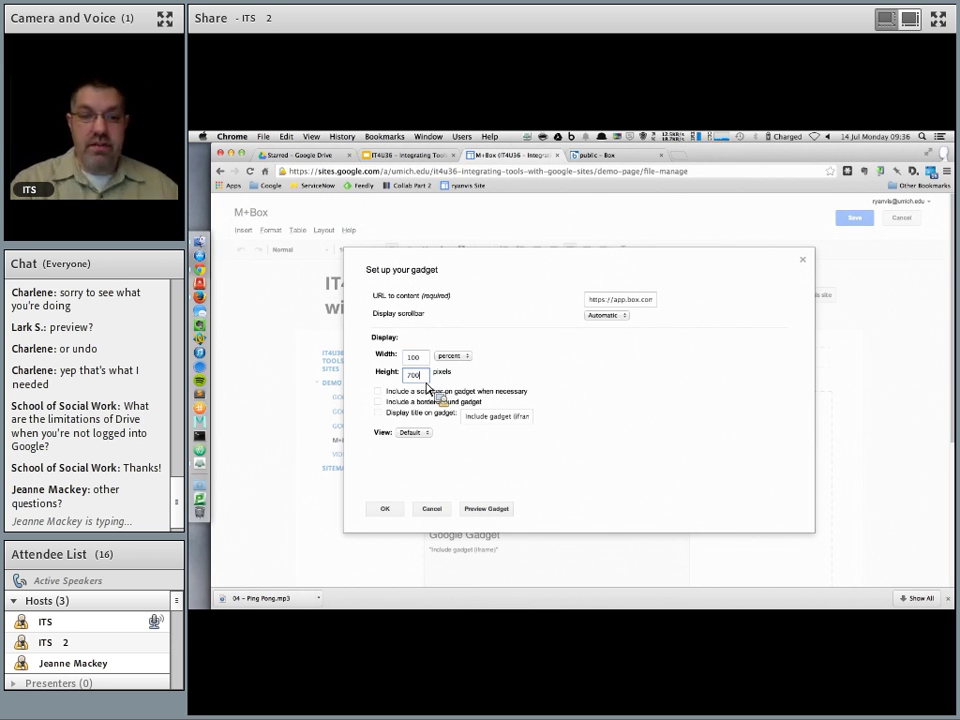
{"action": "left_click", "coordinate": [393, 512]}
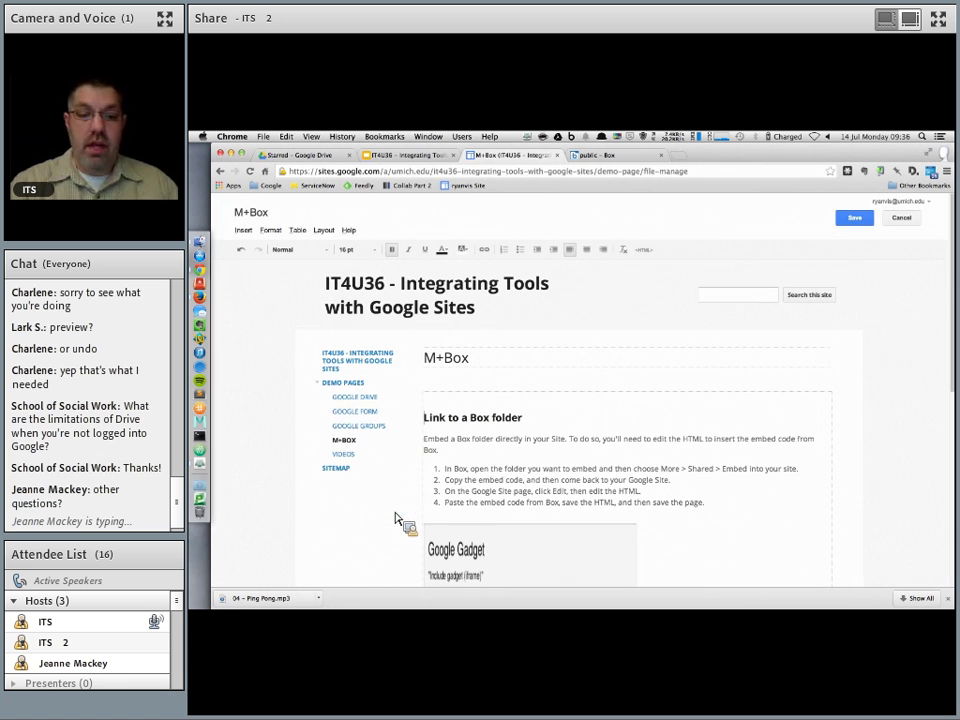
{"action": "left_click", "coordinate": [857, 220]}
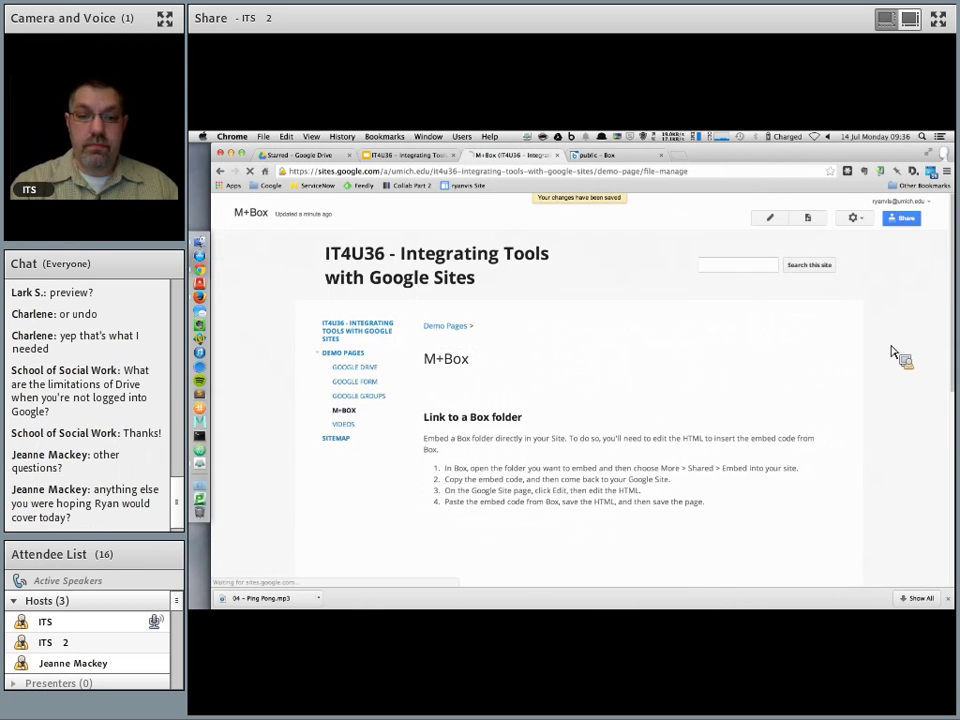
- Load the Box folder, preview whatuserdoes.jpg and the following images, then close the preview
{"action": "scroll", "coordinate": [893, 352], "scroll_direction": "down", "scroll_amount": 5}
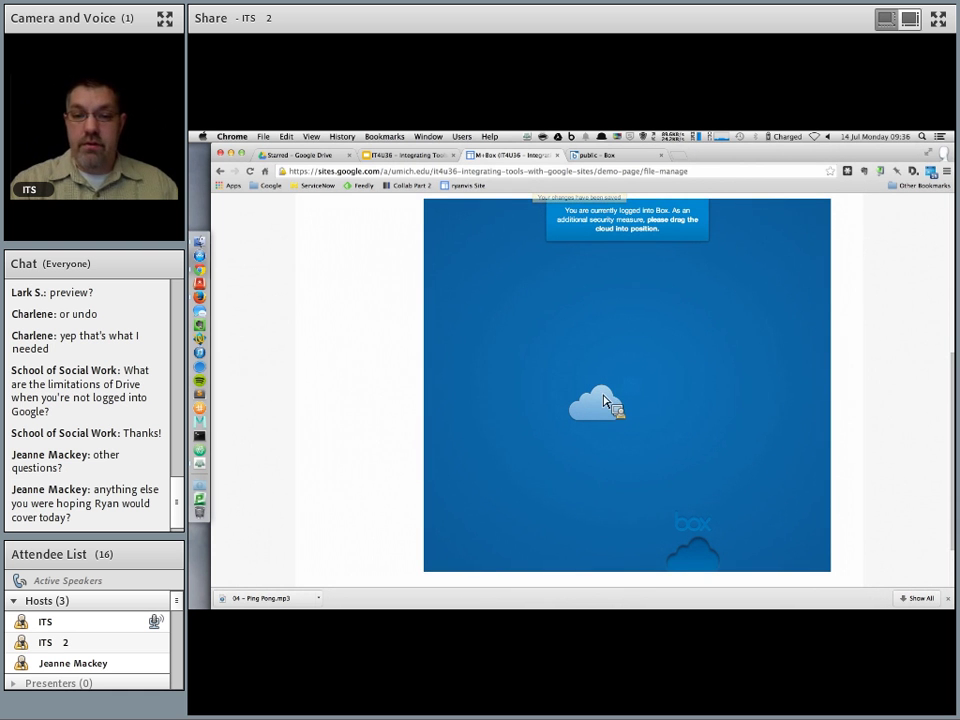
{"action": "left_click_drag", "start_coordinate": [602, 401], "coordinate": [712, 570]}
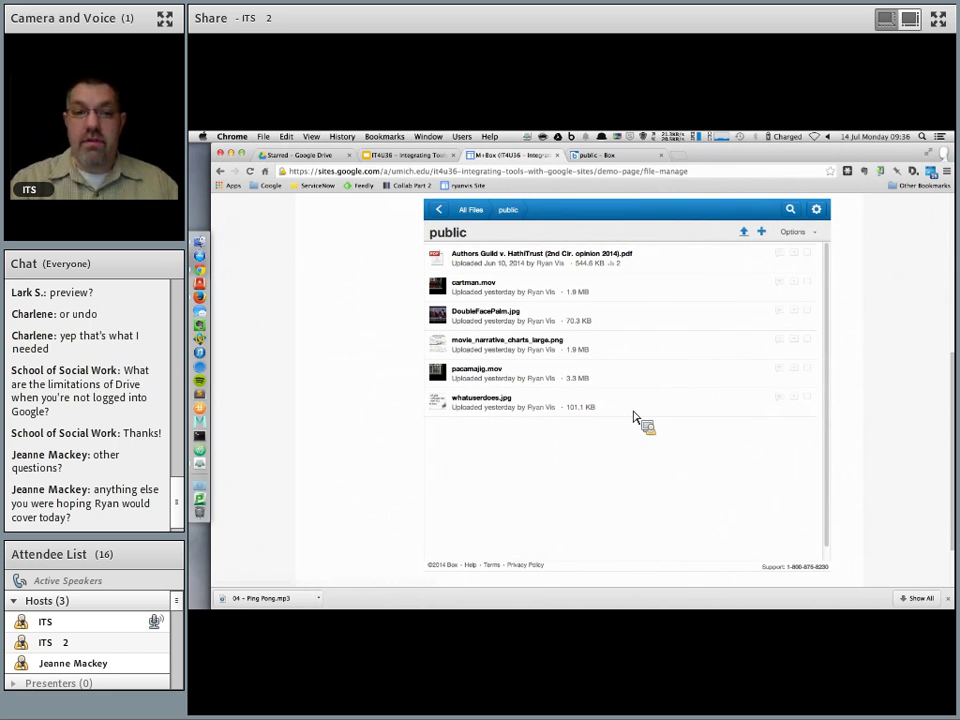
{"action": "left_click", "coordinate": [479, 405]}
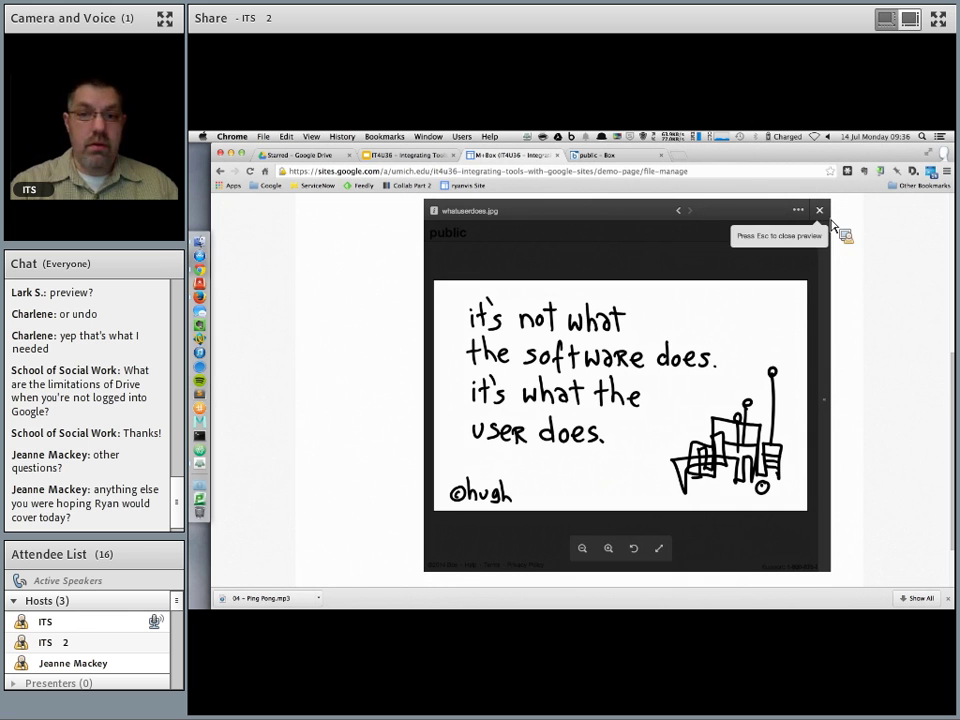
{"action": "left_click", "coordinate": [687, 212]}
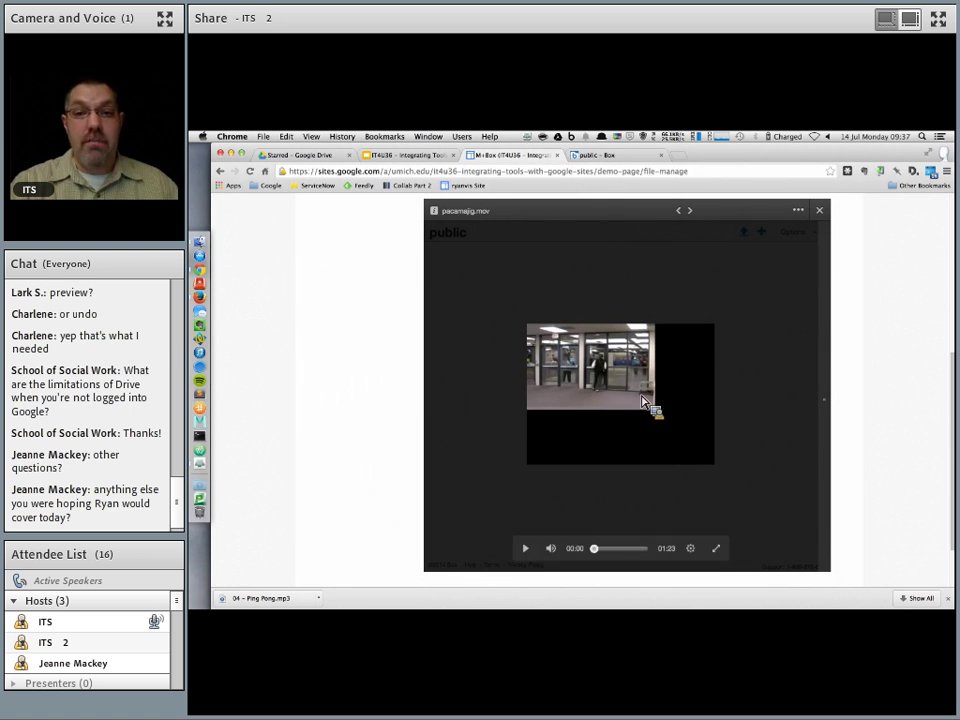
{"action": "left_click", "coordinate": [689, 214]}
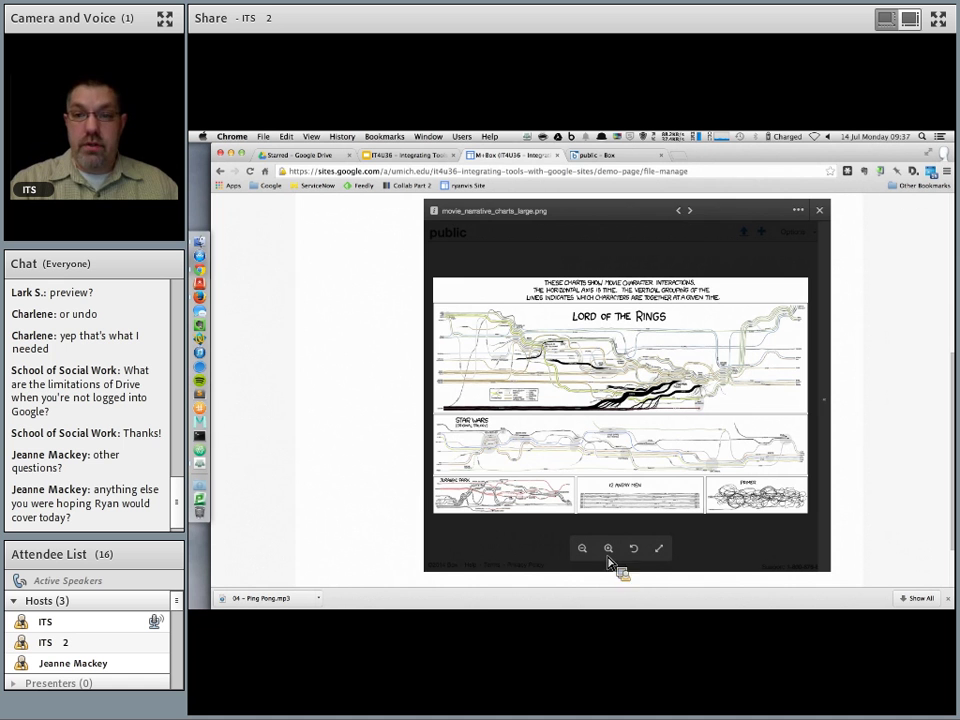
{"action": "left_click", "coordinate": [819, 207]}
- Glance at the Demo Time slide deck, then return to the M+Box page
{"action": "right_click", "coordinate": [329, 341]}
{"action": "left_click", "coordinate": [317, 304]}
{"action": "scroll", "coordinate": [317, 302], "scroll_direction": "up", "scroll_amount": 3}
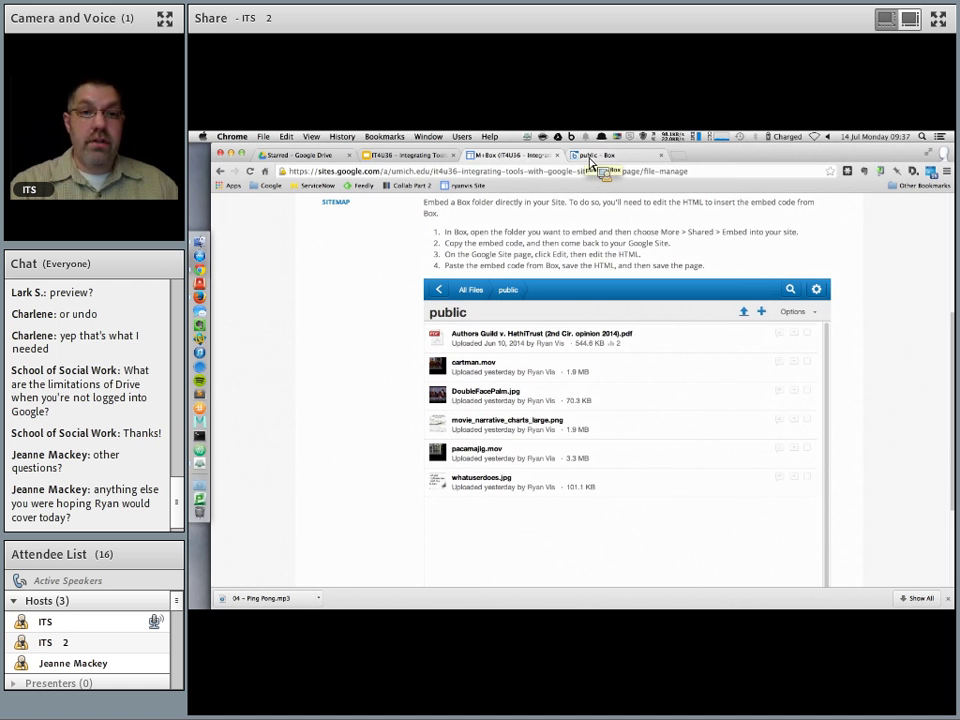
{"action": "left_click", "coordinate": [410, 158]}
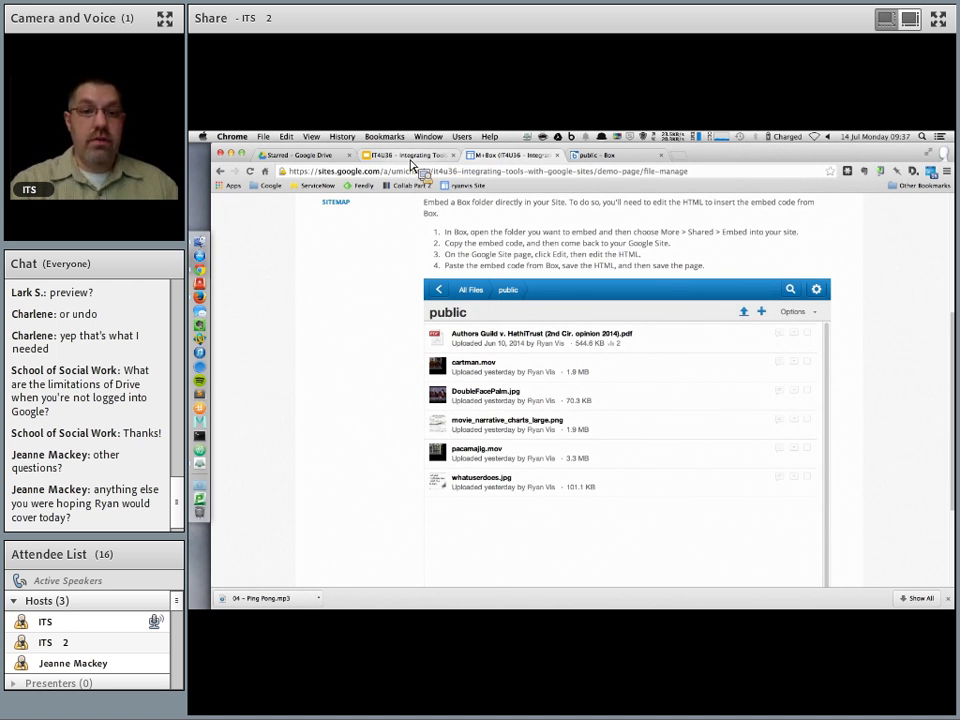
{"action": "left_click", "coordinate": [505, 156]}
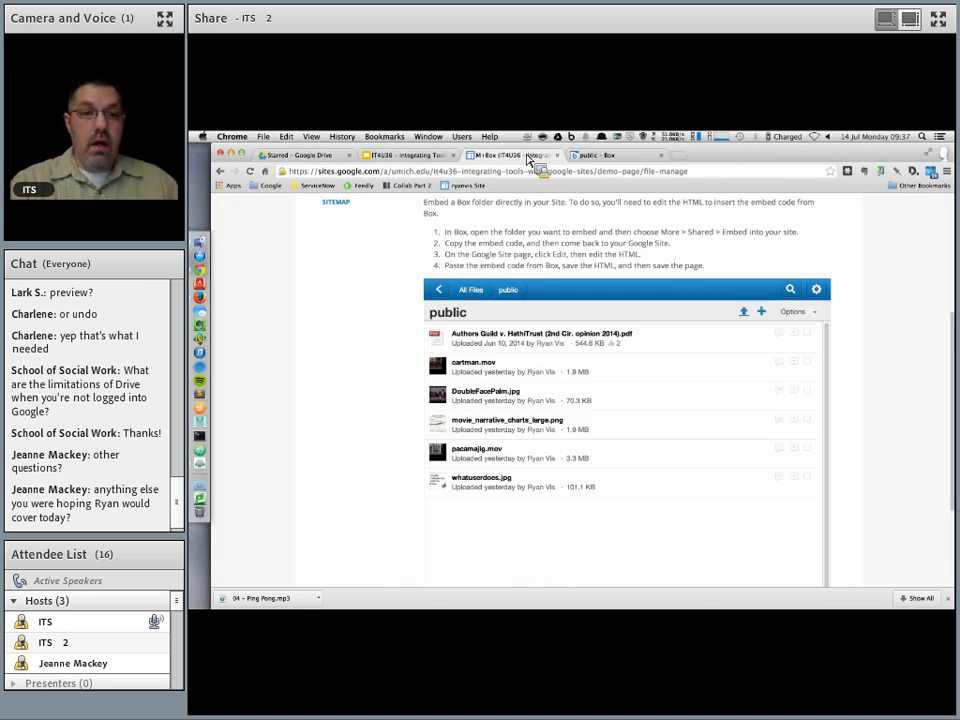
{"action": "scroll", "coordinate": [390, 343], "scroll_direction": "up", "scroll_amount": 3}
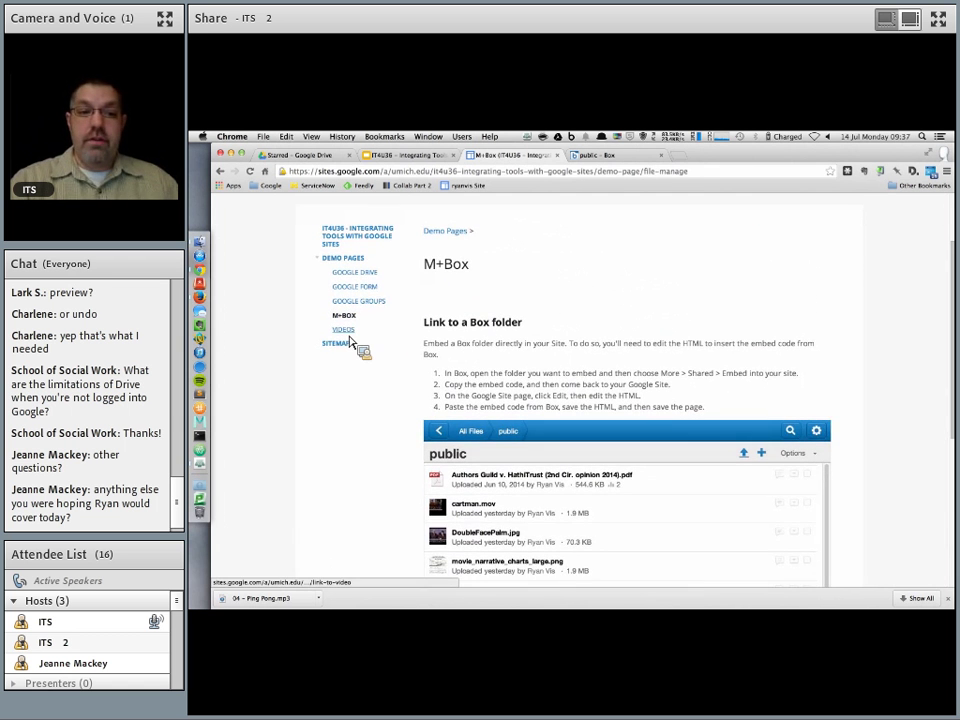
- Open the Videos page and scroll down to its embedded Drive video
{"action": "left_click", "coordinate": [340, 330]}
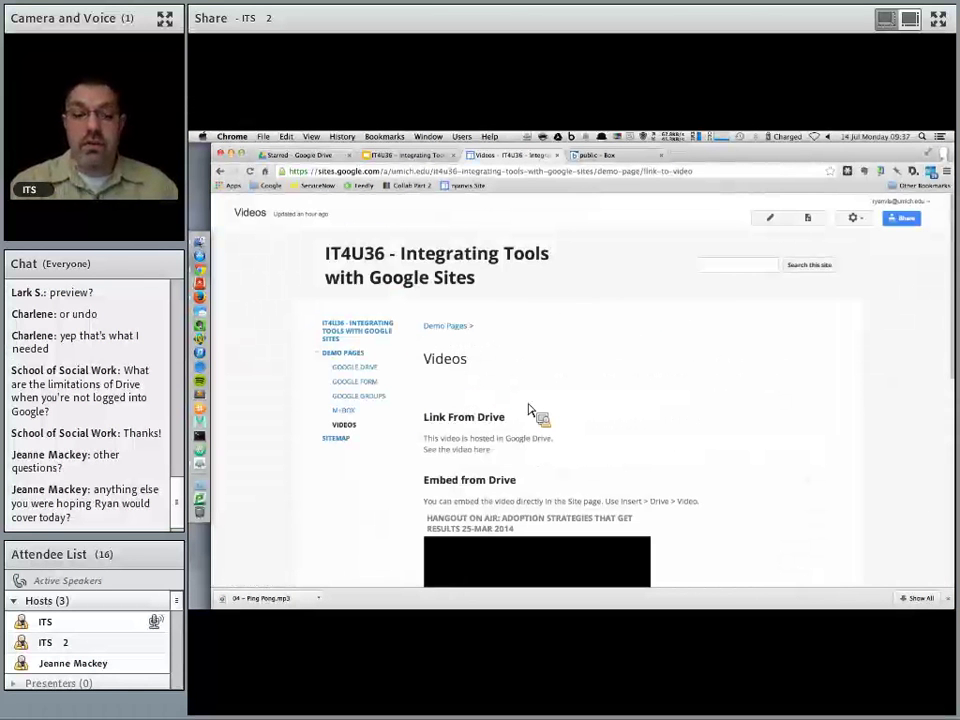
{"action": "scroll", "coordinate": [632, 390], "scroll_direction": "down", "scroll_amount": 2}
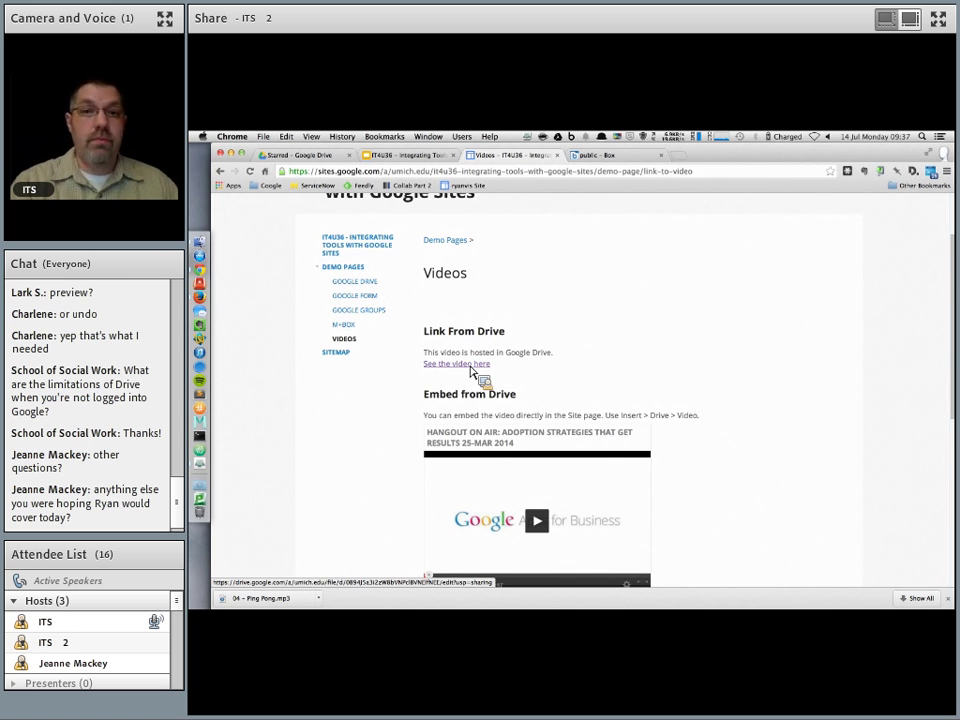
{"action": "scroll", "coordinate": [490, 373], "scroll_direction": "down", "scroll_amount": 3}
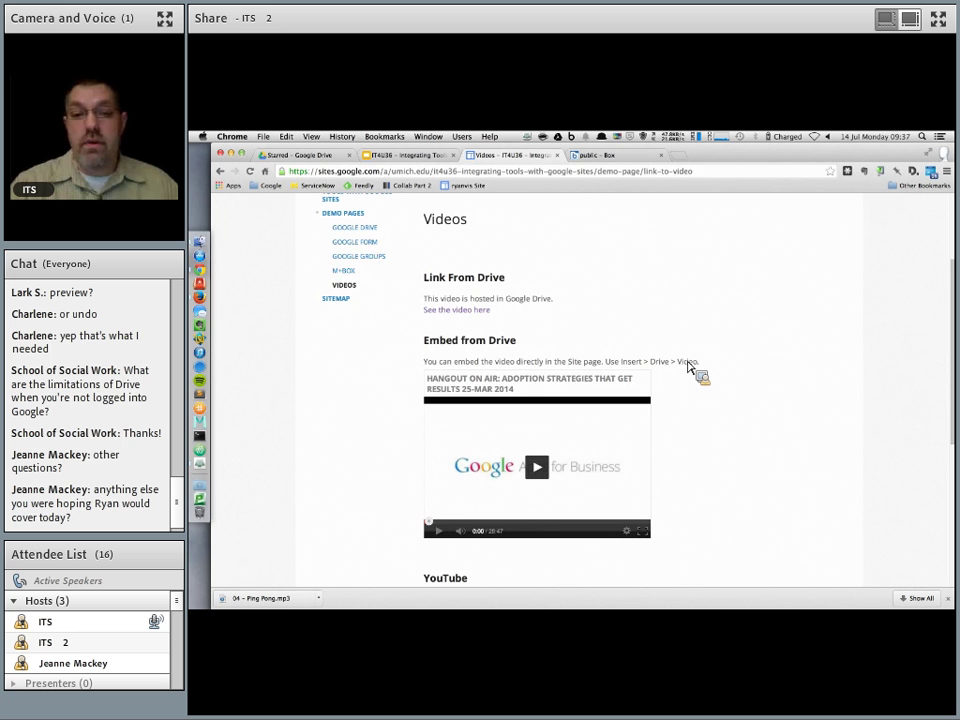
{"action": "scroll", "coordinate": [688, 367], "scroll_direction": "down", "scroll_amount": 2}
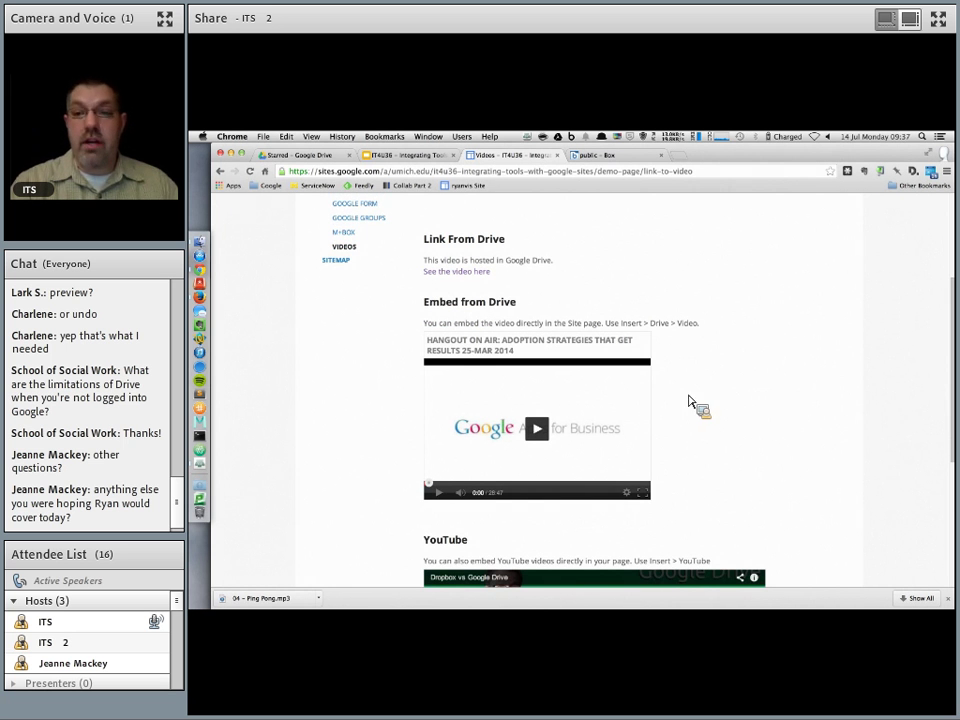
{"action": "right_click", "coordinate": [682, 312]}
{"action": "left_click", "coordinate": [641, 333]}
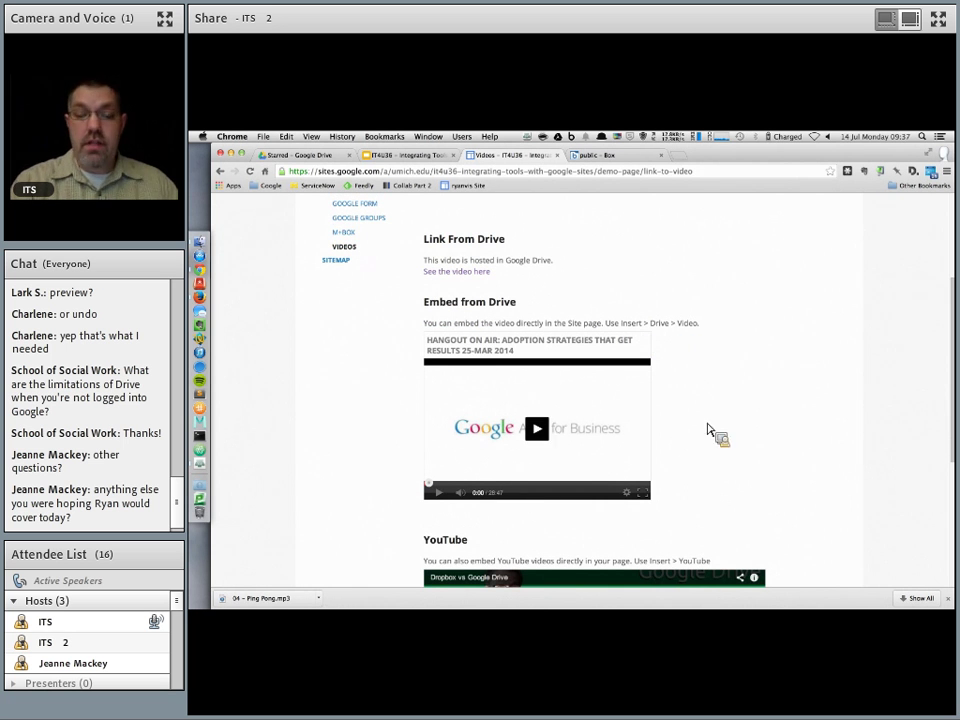
{"action": "scroll", "coordinate": [606, 406], "scroll_direction": "down", "scroll_amount": 2}
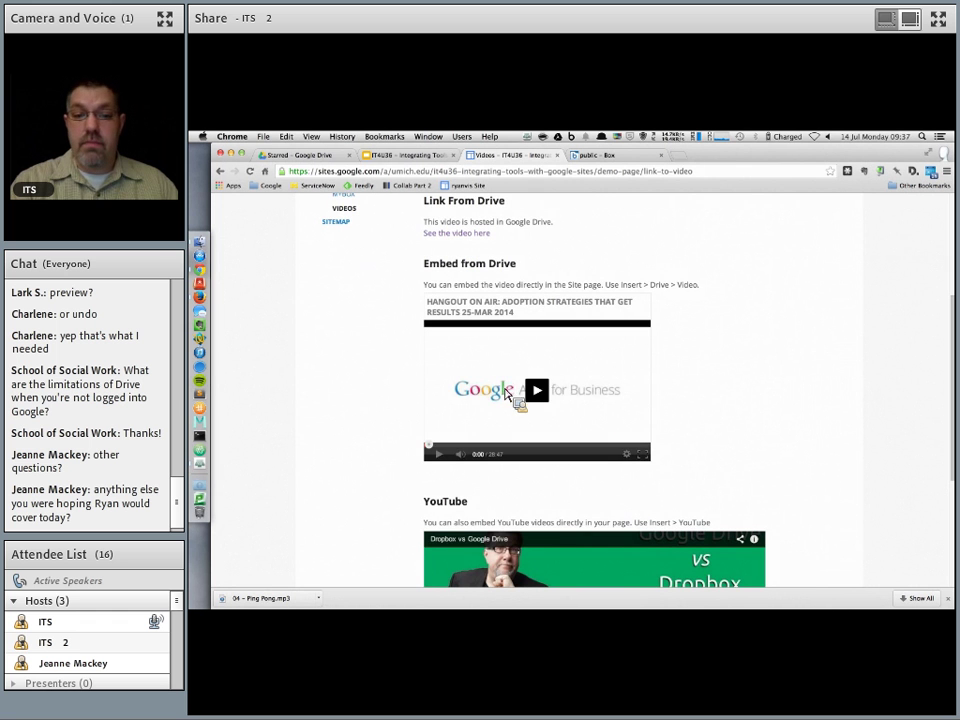
- Play the Drive video, view it briefly full screen, then switch its quality to 480p
{"action": "left_click", "coordinate": [550, 392]}
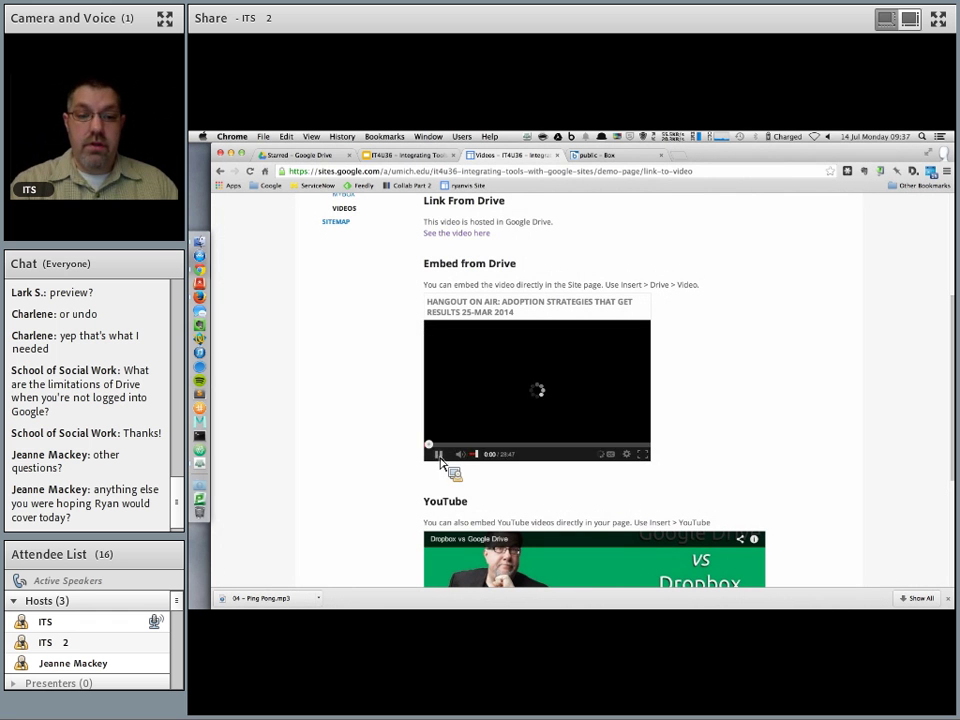
{"action": "left_click", "coordinate": [643, 455]}
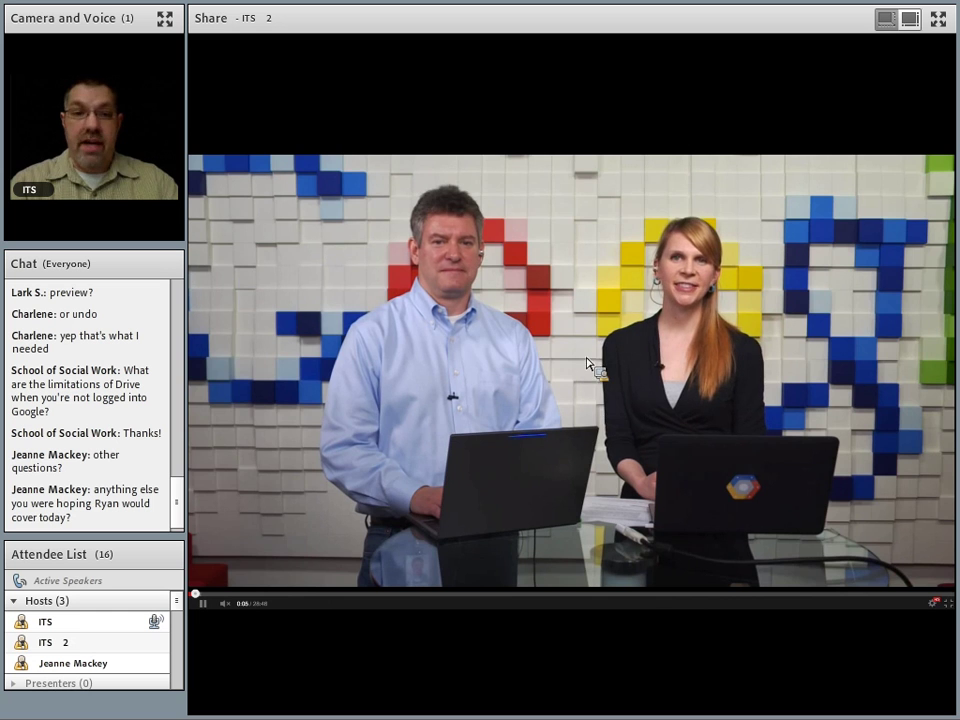
{"action": "key", "text": "Escape"}
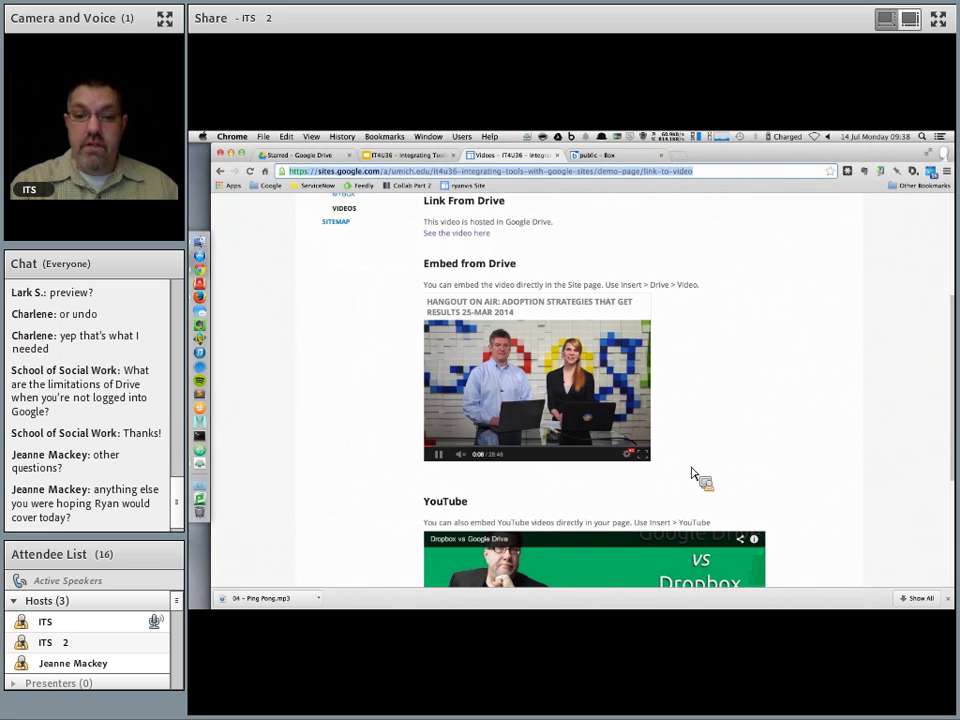
{"action": "left_click", "coordinate": [628, 453]}
{"action": "left_click", "coordinate": [627, 414]}
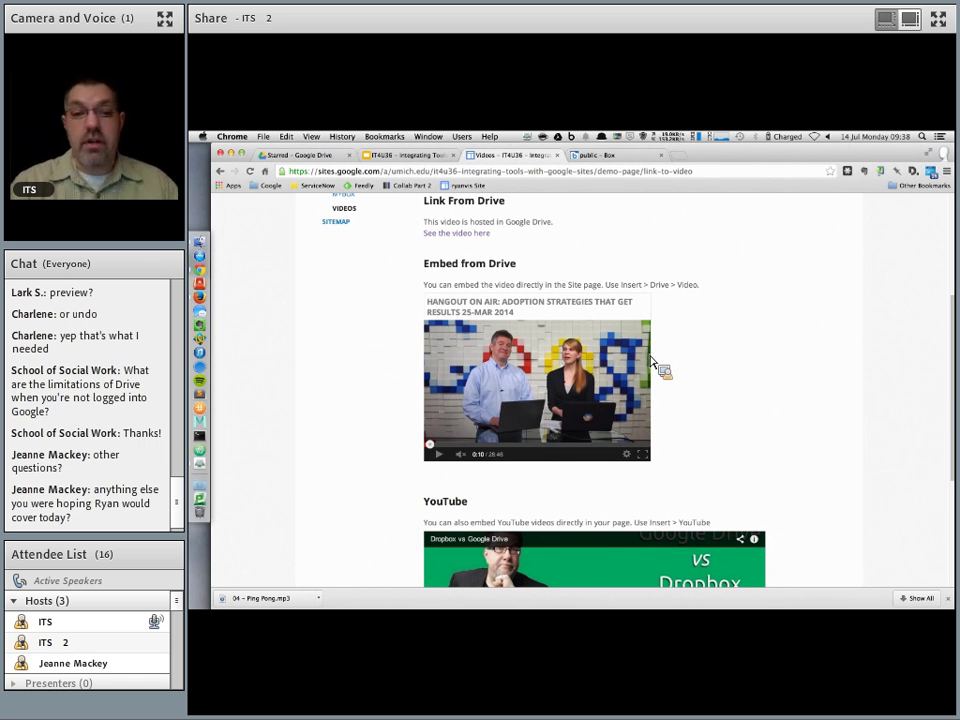
{"action": "scroll", "coordinate": [758, 322], "scroll_direction": "down", "scroll_amount": 1}
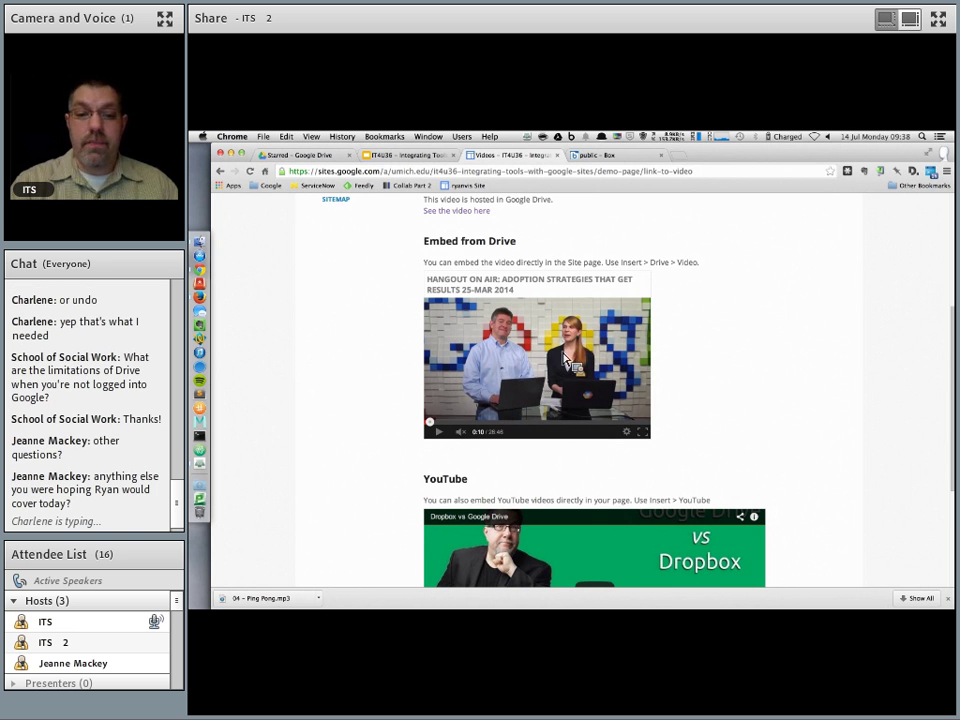
{"action": "scroll", "coordinate": [760, 375], "scroll_direction": "down", "scroll_amount": 2}
{"action": "scroll", "coordinate": [790, 382], "scroll_direction": "down", "scroll_amount": 5}
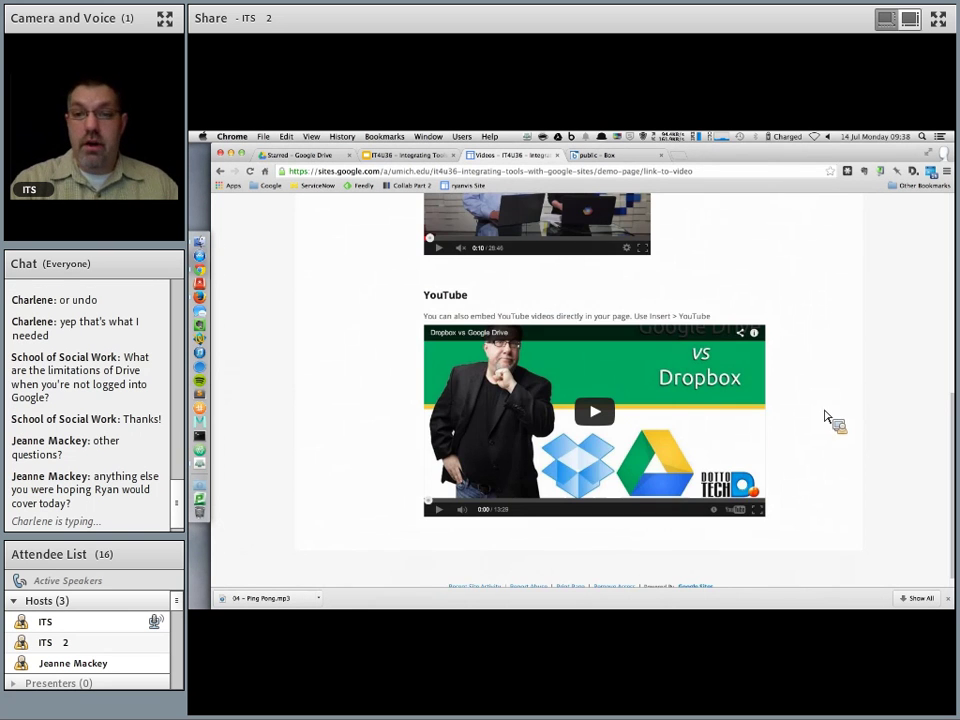
{"action": "scroll", "coordinate": [830, 405], "scroll_direction": "up", "scroll_amount": 15}
- Edit the Videos page and preview the Insert > YouTube dialog without adding anything
{"action": "left_click", "coordinate": [772, 218]}
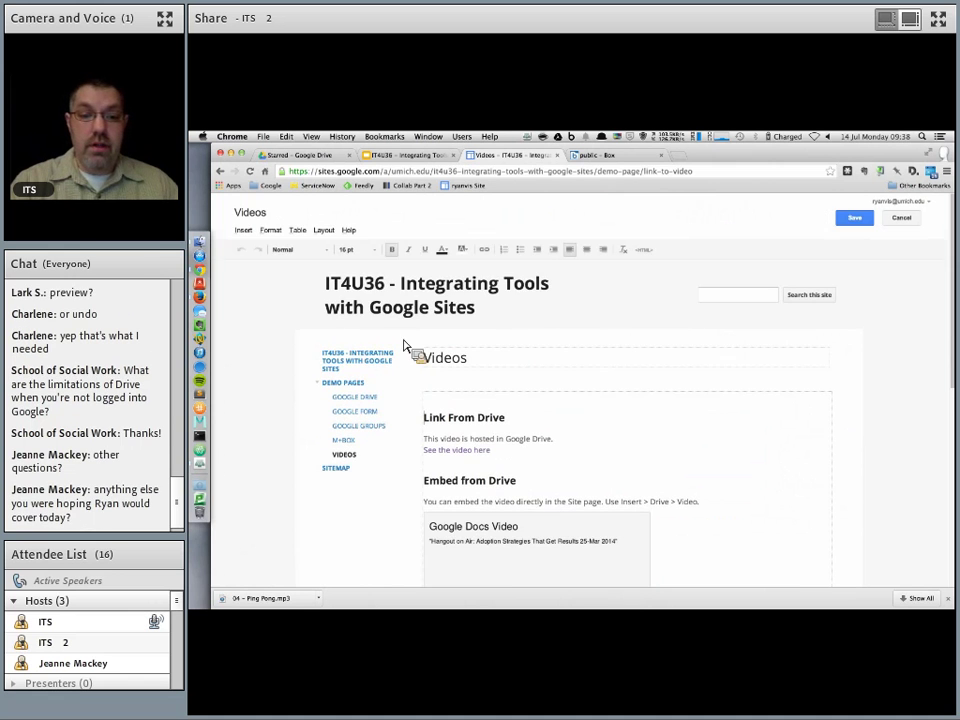
{"action": "left_click", "coordinate": [249, 231]}
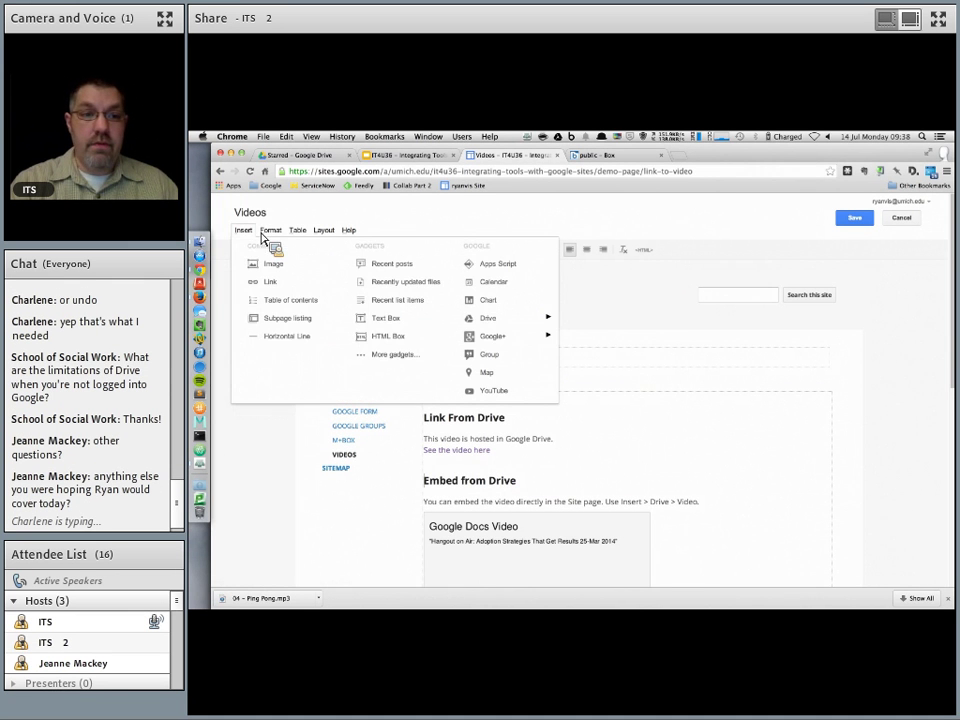
{"action": "mouse_move", "coordinate": [477, 324]}
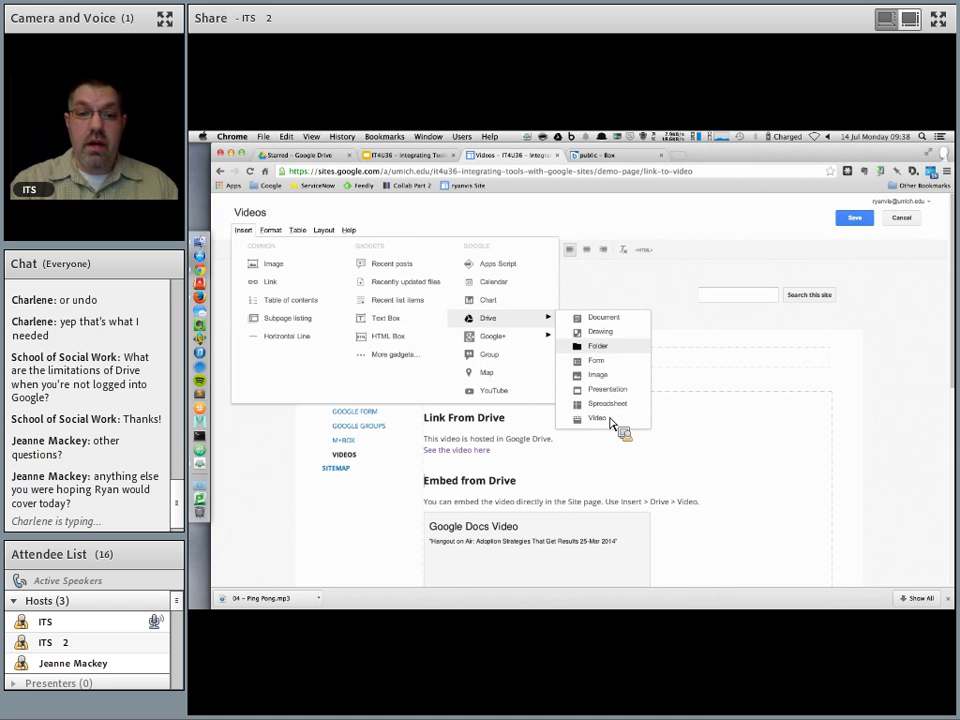
{"action": "left_click", "coordinate": [503, 399]}
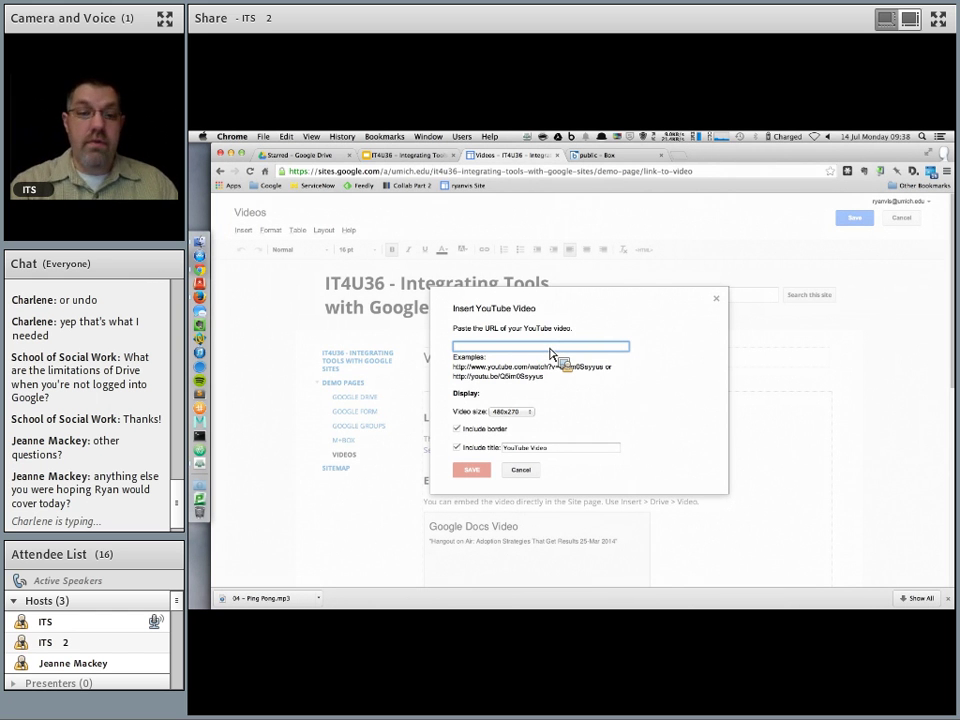
{"action": "left_click", "coordinate": [524, 470]}
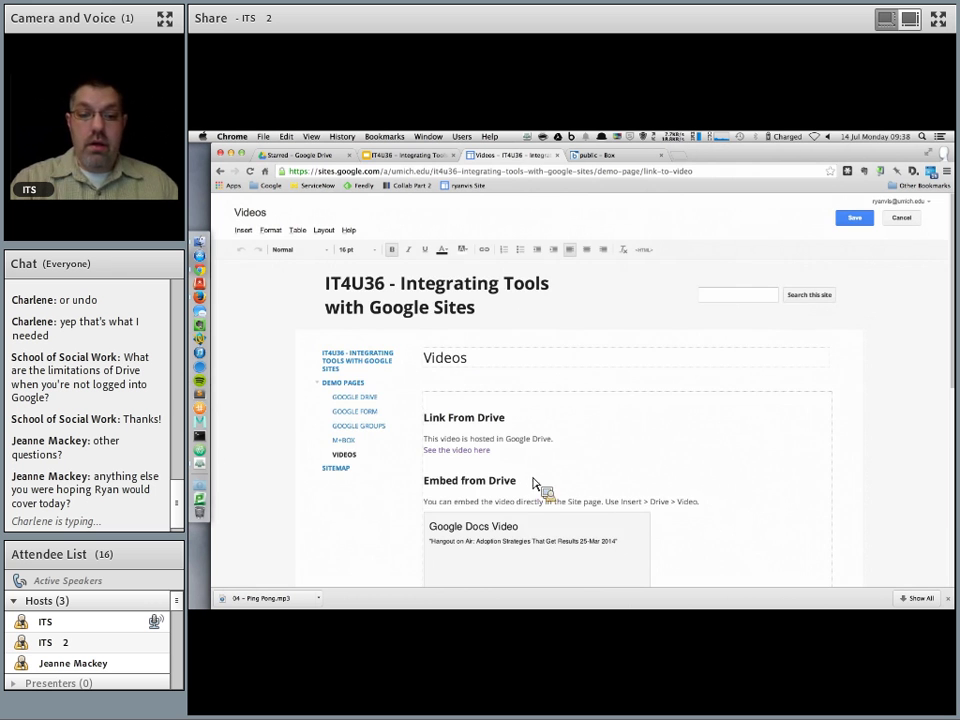
- Set the existing YouTube embed to 853x480 without a border and save the page
{"action": "scroll", "coordinate": [535, 485], "scroll_direction": "down", "scroll_amount": 5}
{"action": "left_click", "coordinate": [447, 420]}
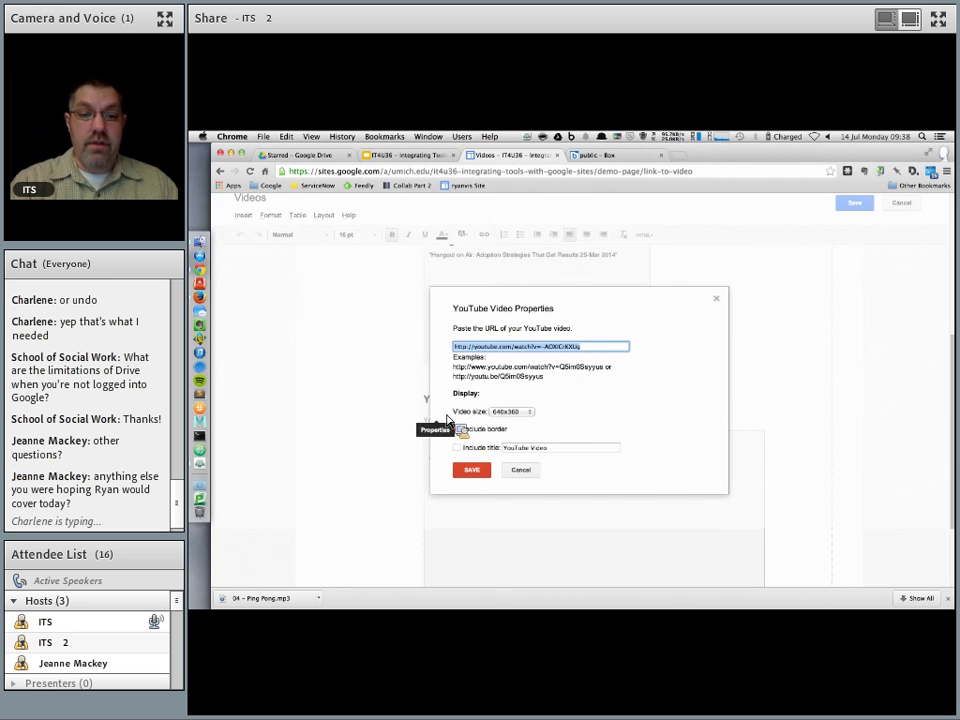
{"action": "left_click", "coordinate": [522, 396]}
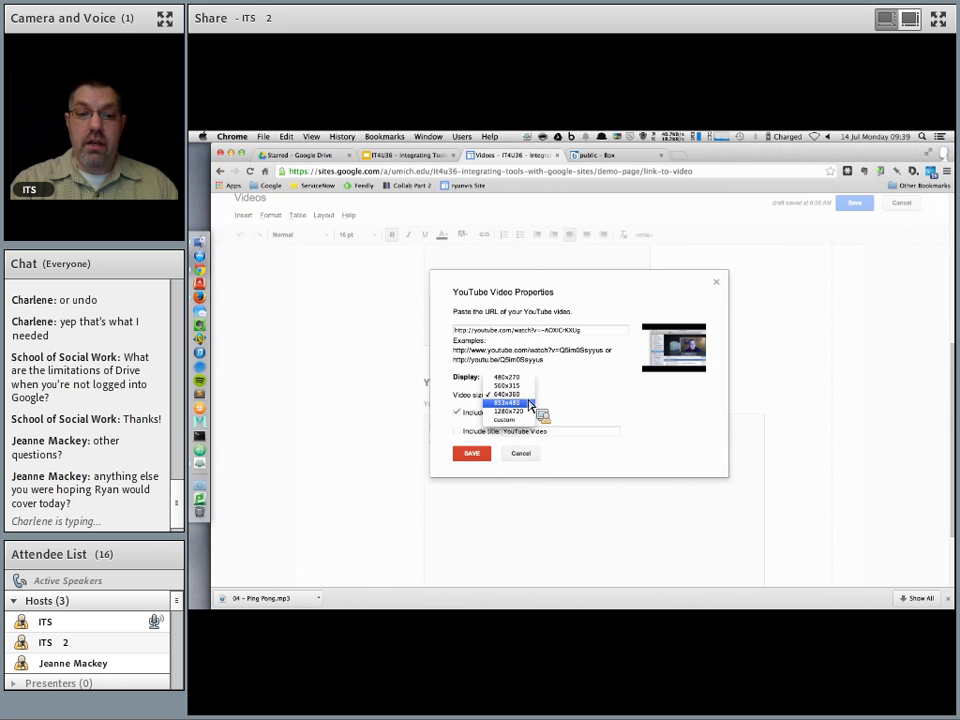
{"action": "left_click", "coordinate": [530, 404]}
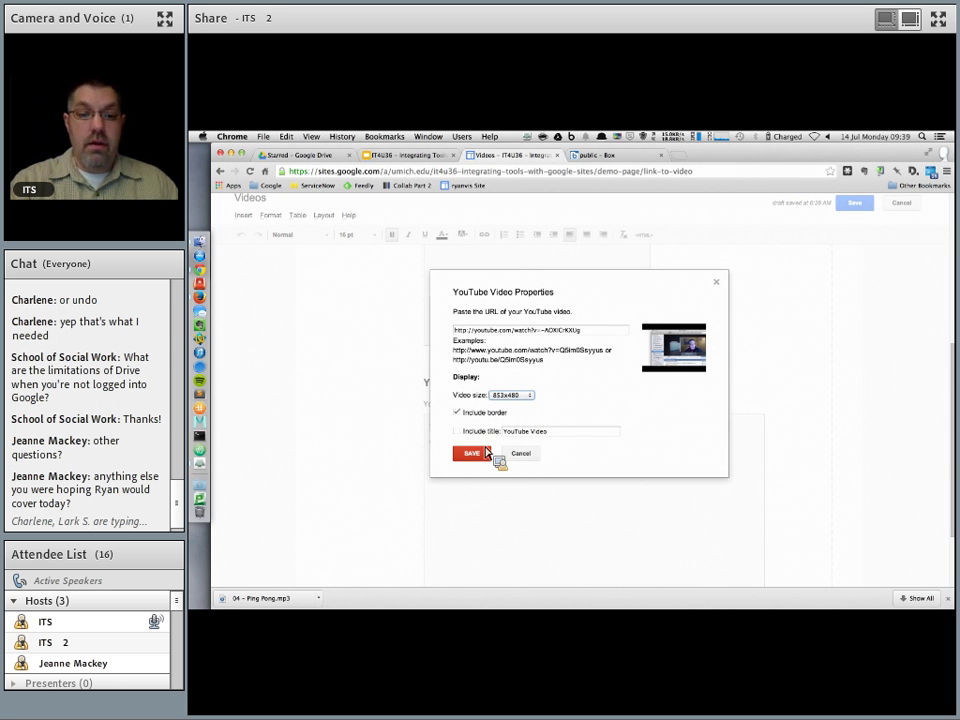
{"action": "left_click", "coordinate": [457, 412]}
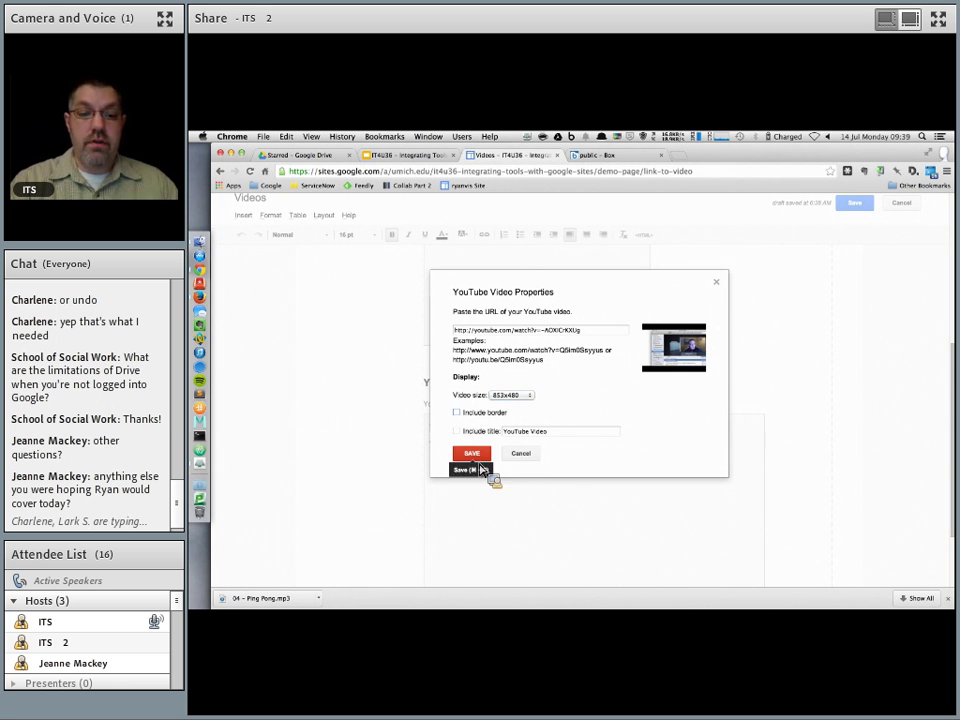
{"action": "left_click", "coordinate": [475, 458]}
{"action": "left_click", "coordinate": [851, 206]}
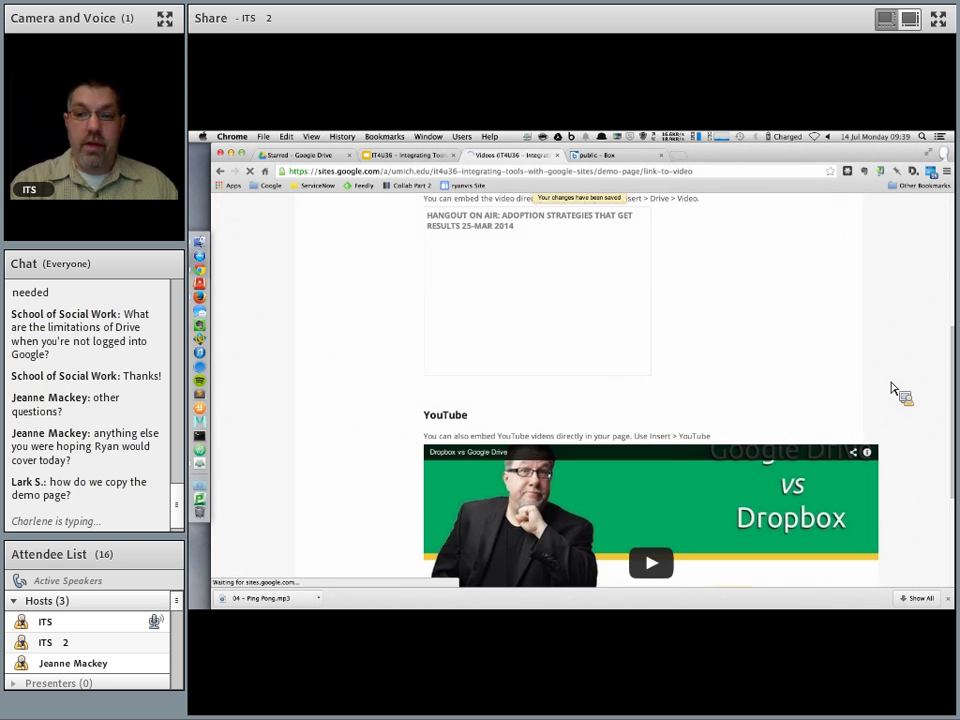
- Go to Manage site from the gear menu and scroll through its General settings
{"action": "scroll", "coordinate": [896, 391], "scroll_direction": "down", "scroll_amount": 4}
{"action": "scroll", "coordinate": [905, 402], "scroll_direction": "up", "scroll_amount": 2}
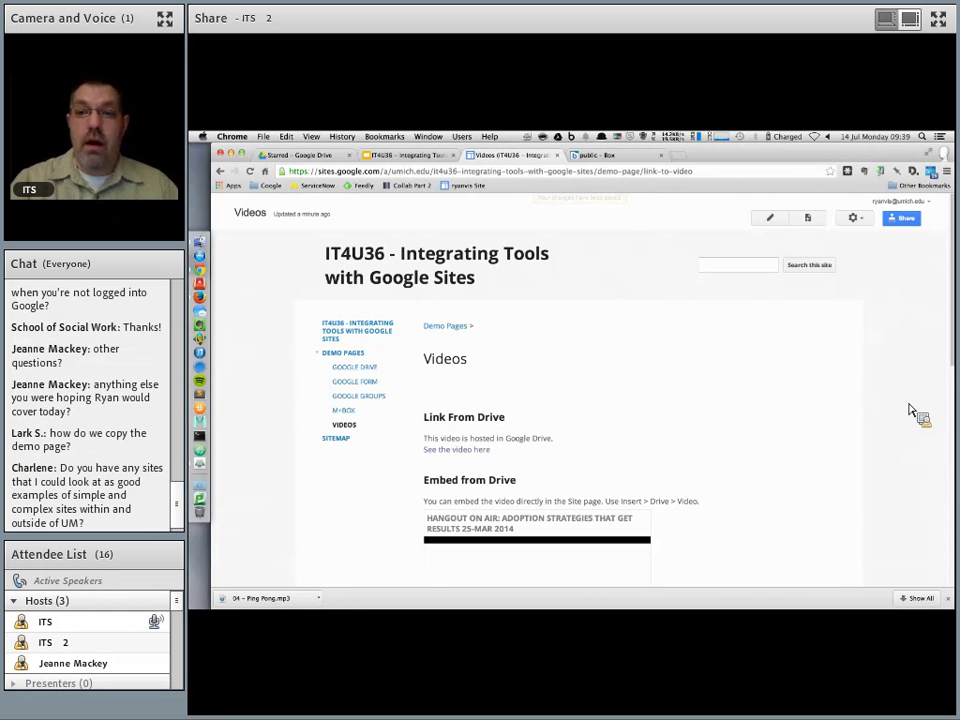
{"action": "left_click", "coordinate": [861, 224]}
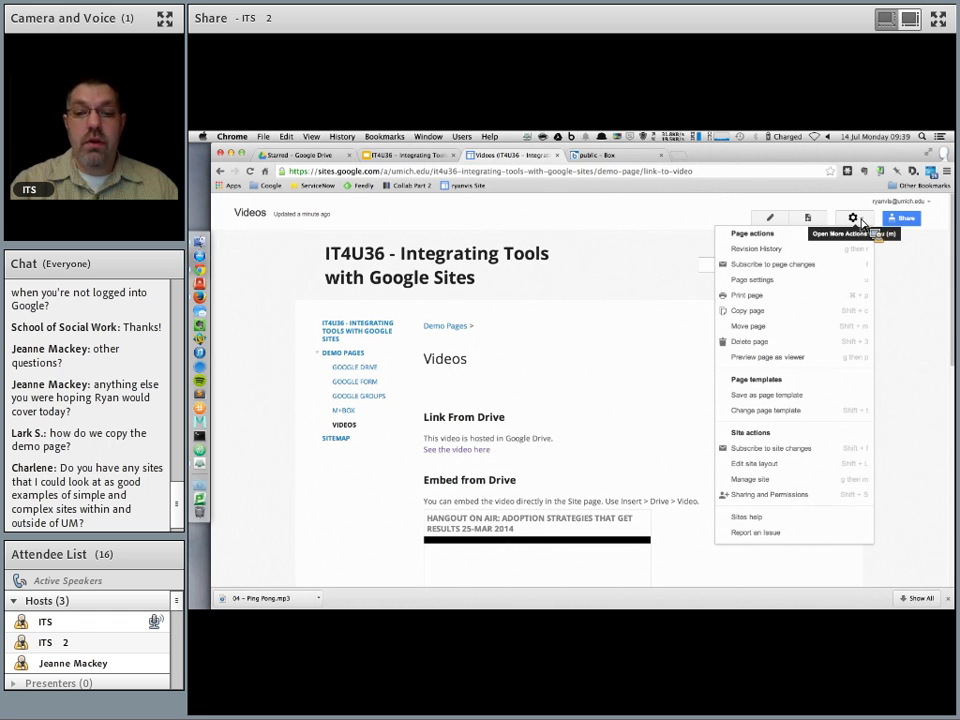
{"action": "left_click", "coordinate": [815, 482]}
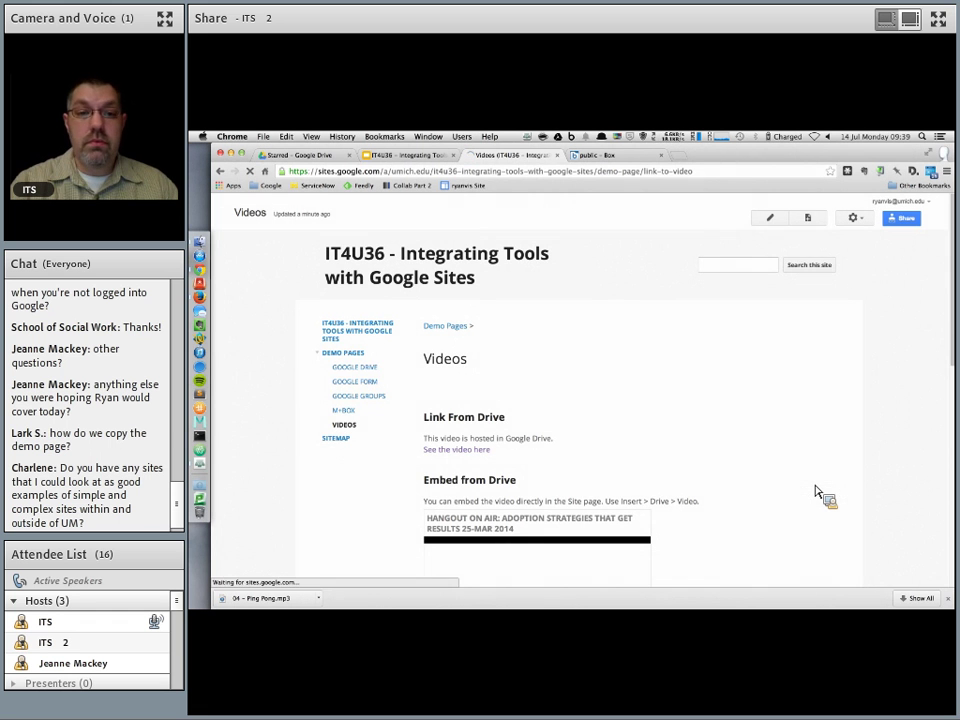
{"action": "scroll", "coordinate": [746, 444], "scroll_direction": "down", "scroll_amount": 2}
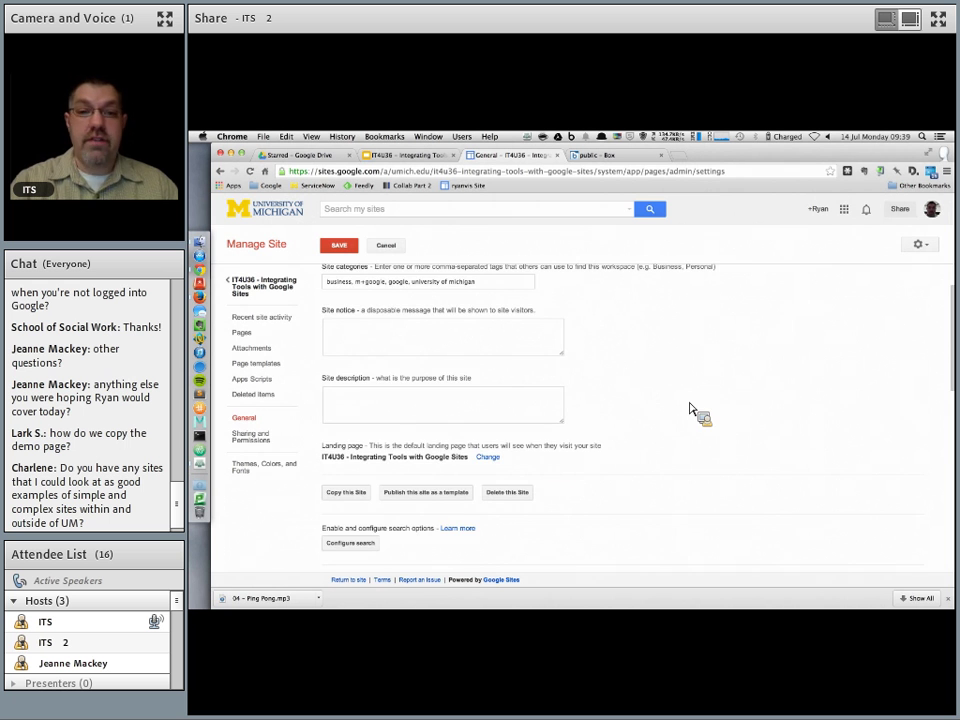
{"action": "scroll", "coordinate": [660, 465], "scroll_direction": "up", "scroll_amount": 2}
{"action": "scroll", "coordinate": [660, 465], "scroll_direction": "down", "scroll_amount": 3}
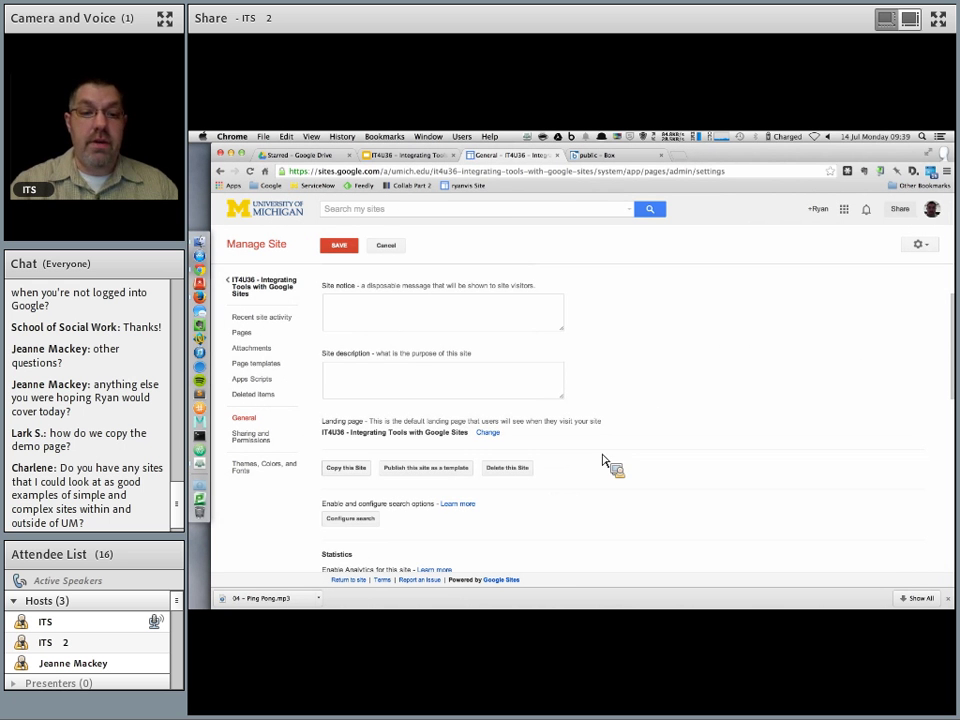
- Start a site copy named as a sandbox and review its suggested site address
{"action": "left_click", "coordinate": [341, 469]}
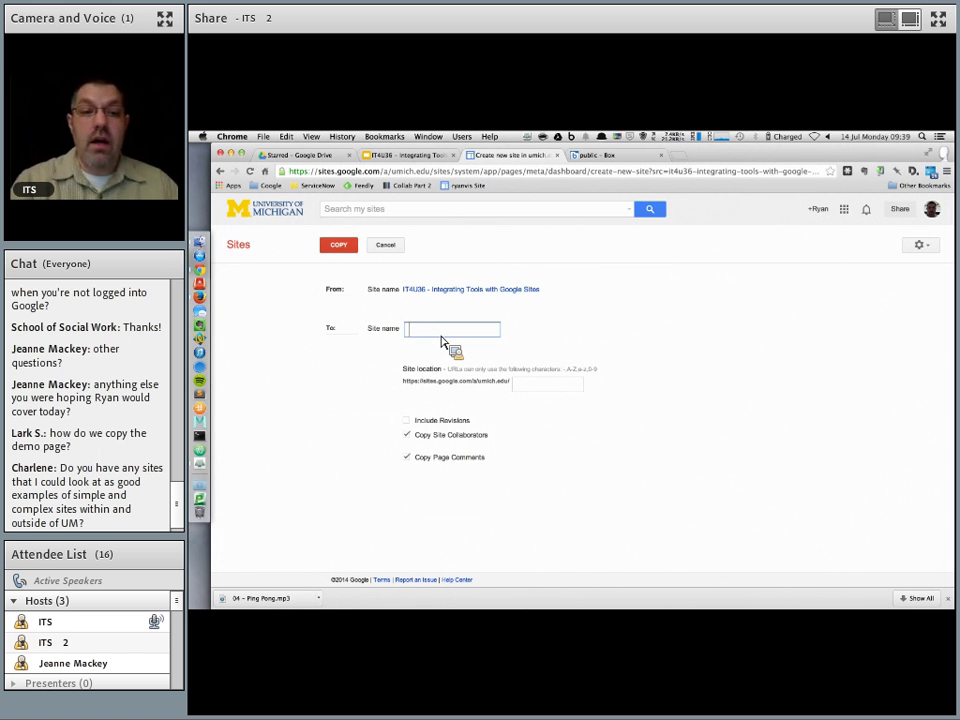
{"action": "type", "text": "ryan"}
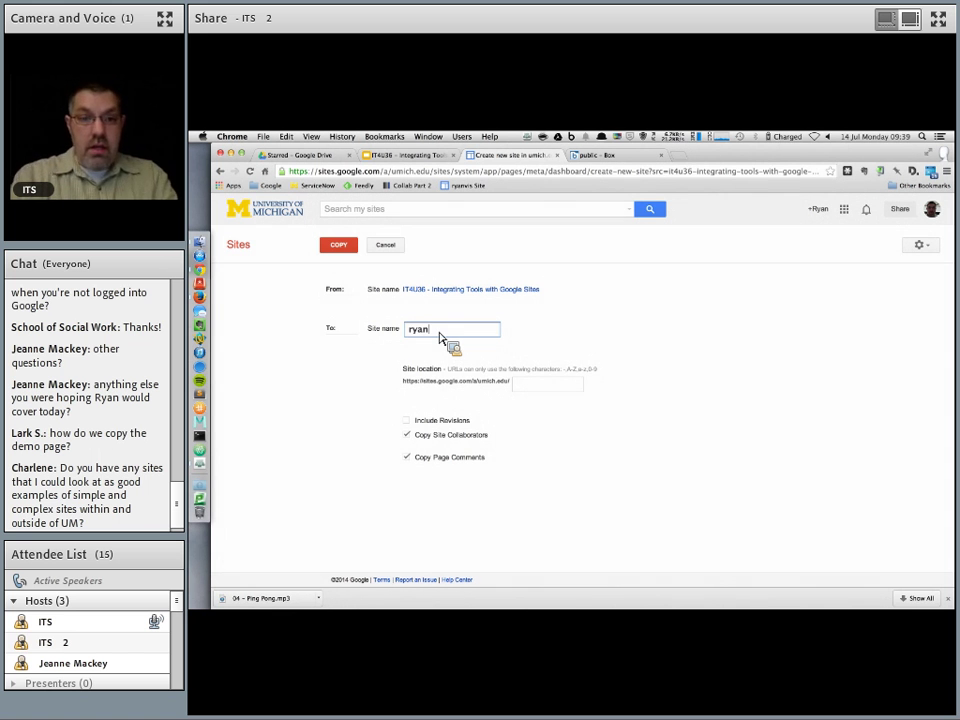
{"action": "type", "text": "vis -sandbox"}
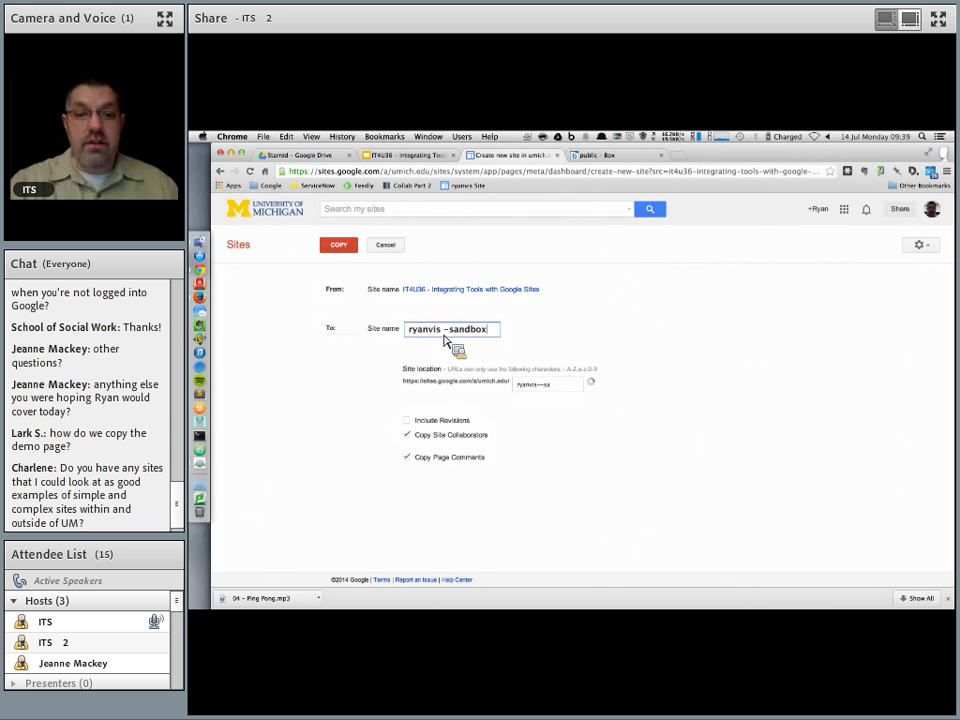
{"action": "left_click", "coordinate": [556, 388]}
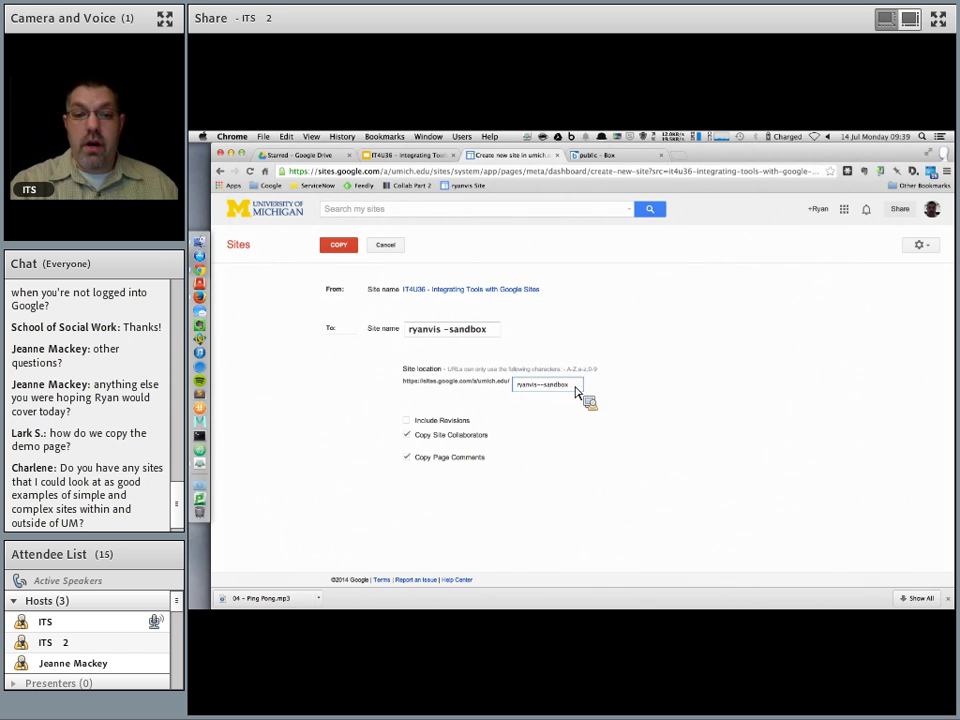
{"action": "triple_click", "coordinate": [544, 396]}
{"action": "left_click", "coordinate": [568, 391]}
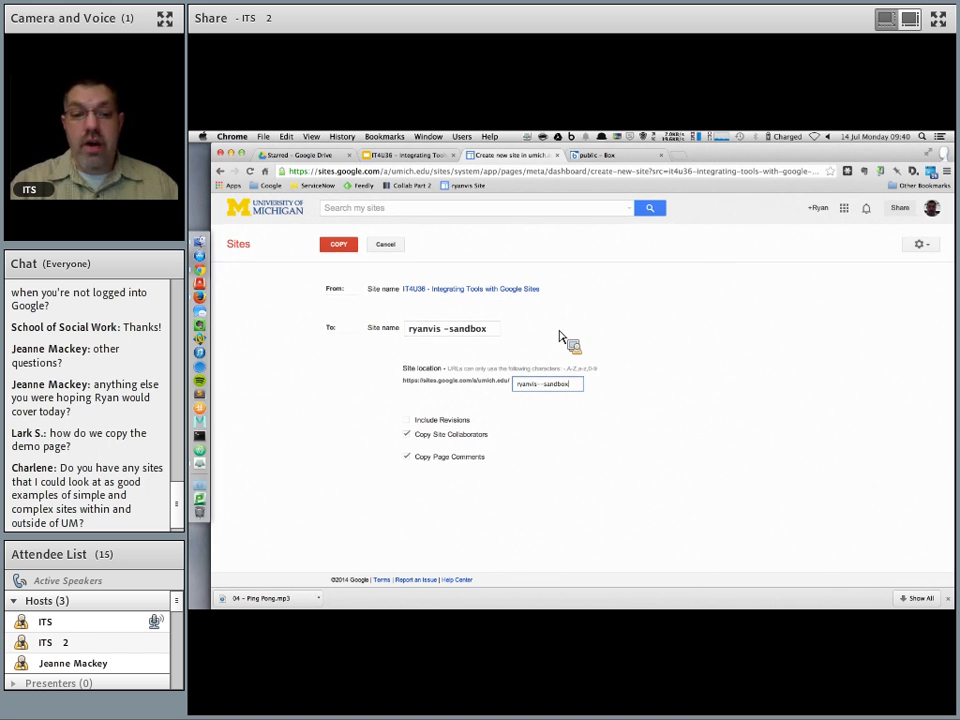
- Turn off copying collaborators and page comments, then cancel the copy
{"action": "left_click", "coordinate": [407, 435]}
{"action": "left_click", "coordinate": [407, 457]}
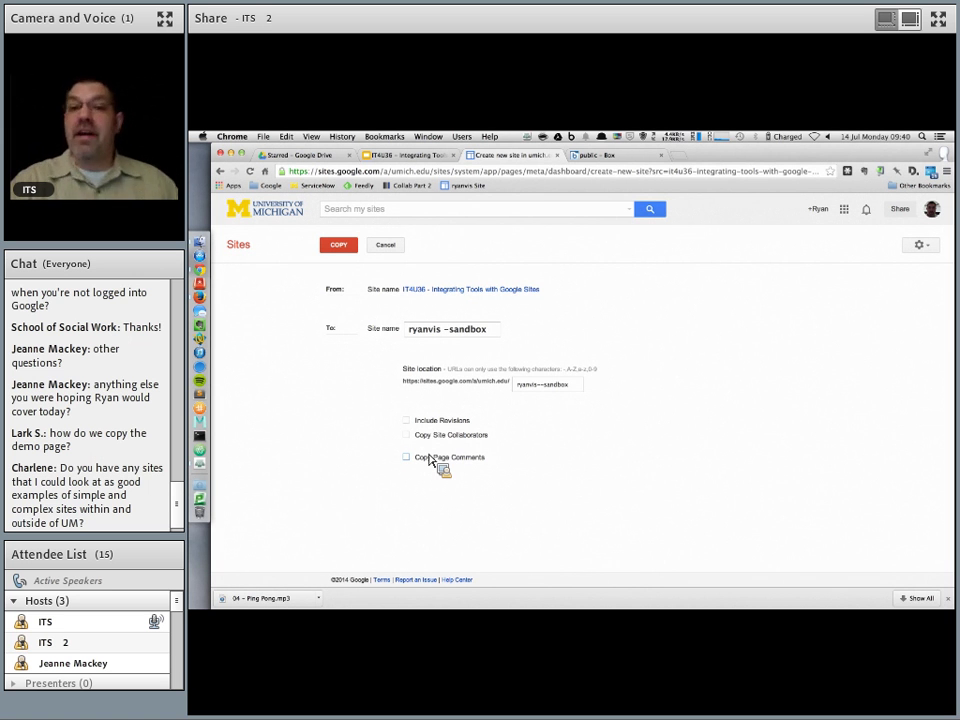
{"action": "left_click", "coordinate": [390, 250]}
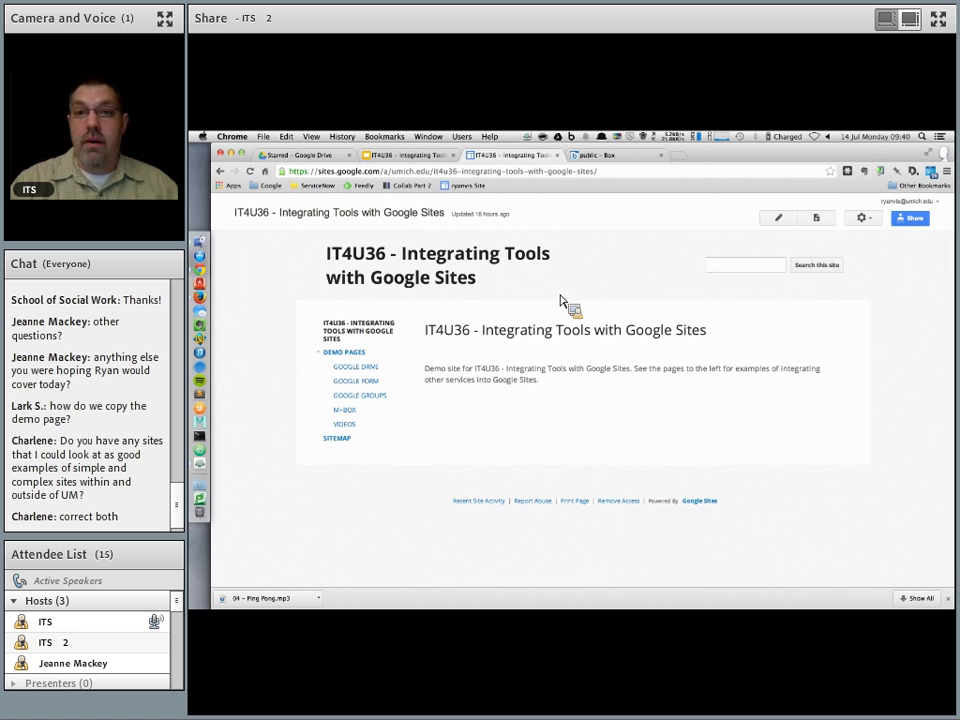
- In a new tab, open the presenter's personal homepage site via its bookmark and go to Links
{"action": "left_click", "coordinate": [682, 158]}
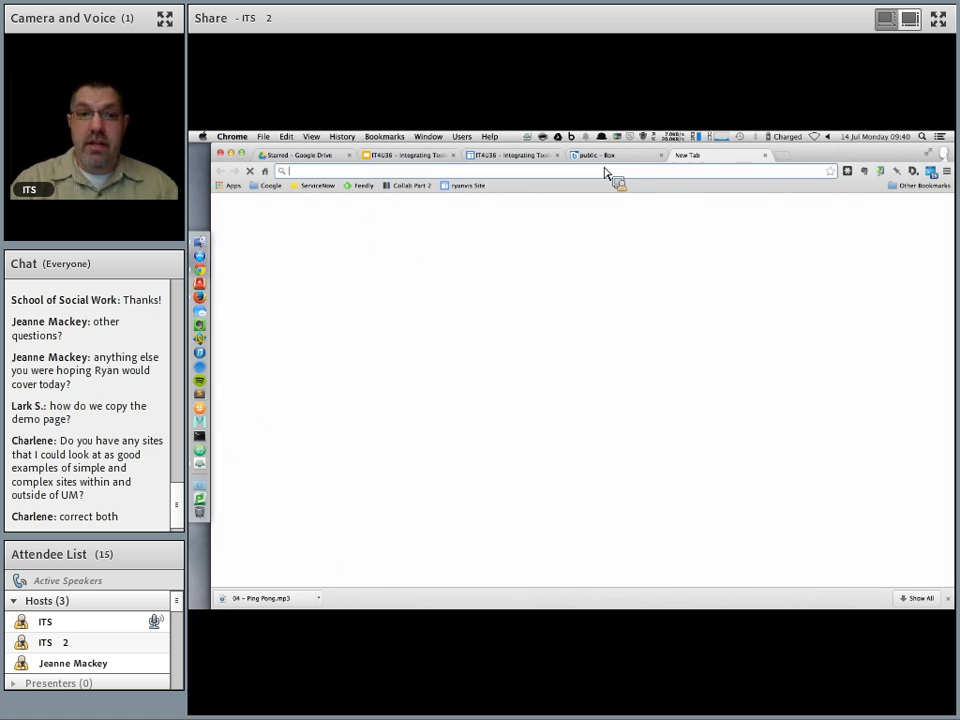
{"action": "left_click", "coordinate": [463, 186]}
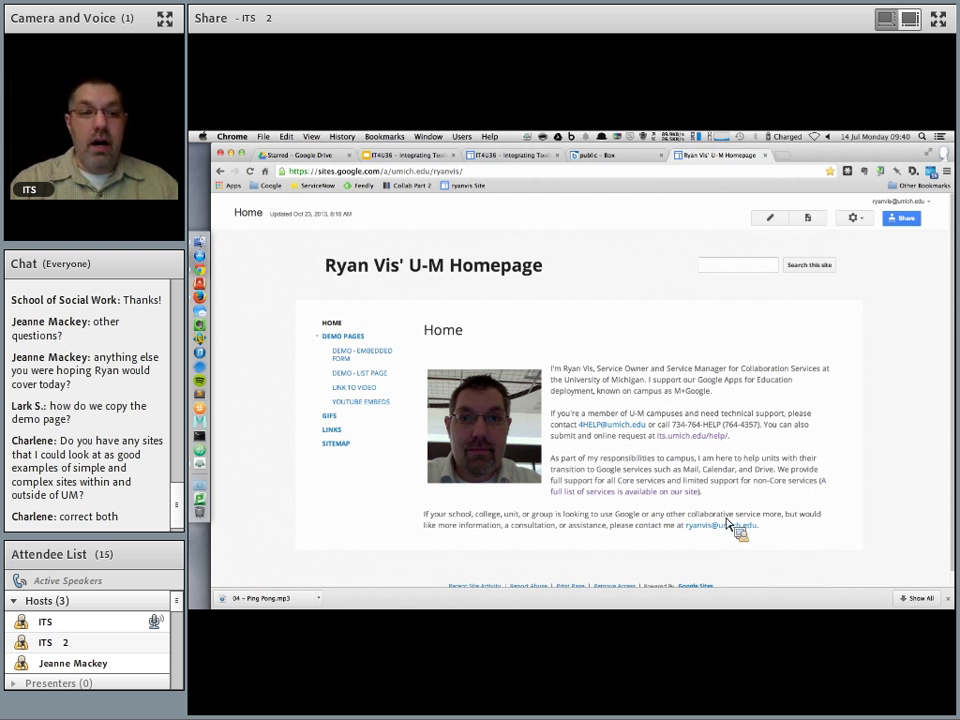
{"action": "scroll", "coordinate": [621, 330], "scroll_direction": "down", "scroll_amount": 1}
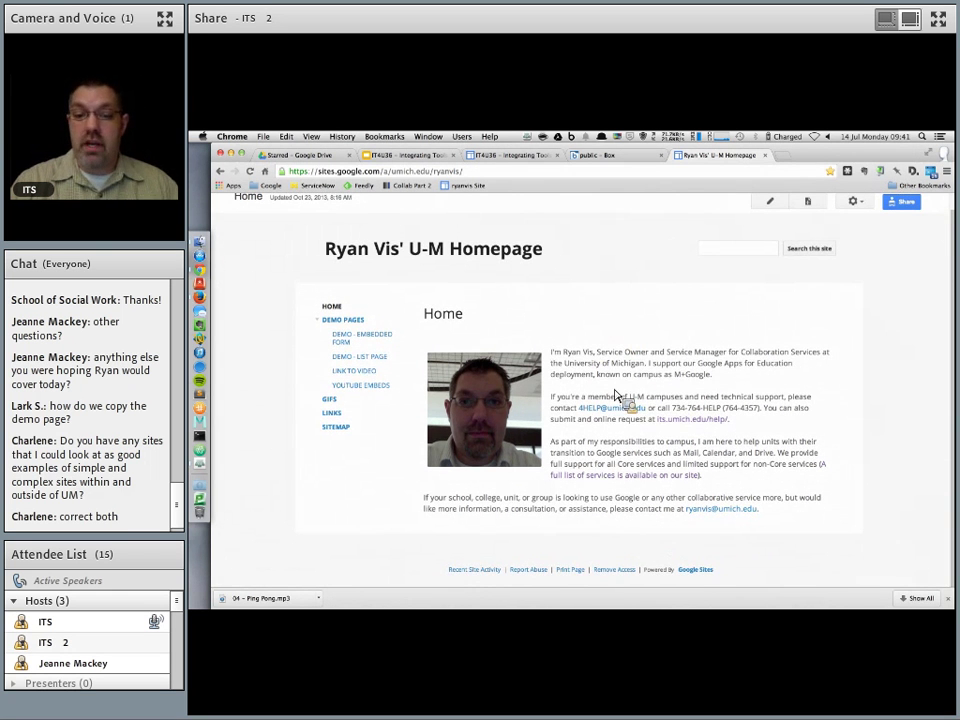
{"action": "scroll", "coordinate": [683, 407], "scroll_direction": "up", "scroll_amount": 1}
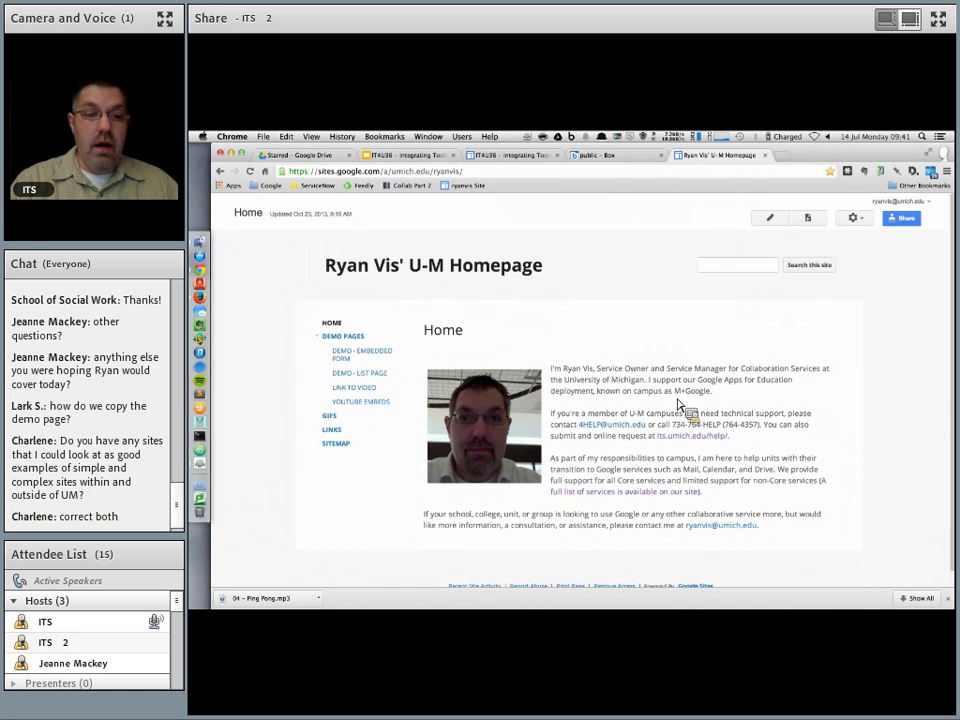
{"action": "left_click", "coordinate": [340, 431]}
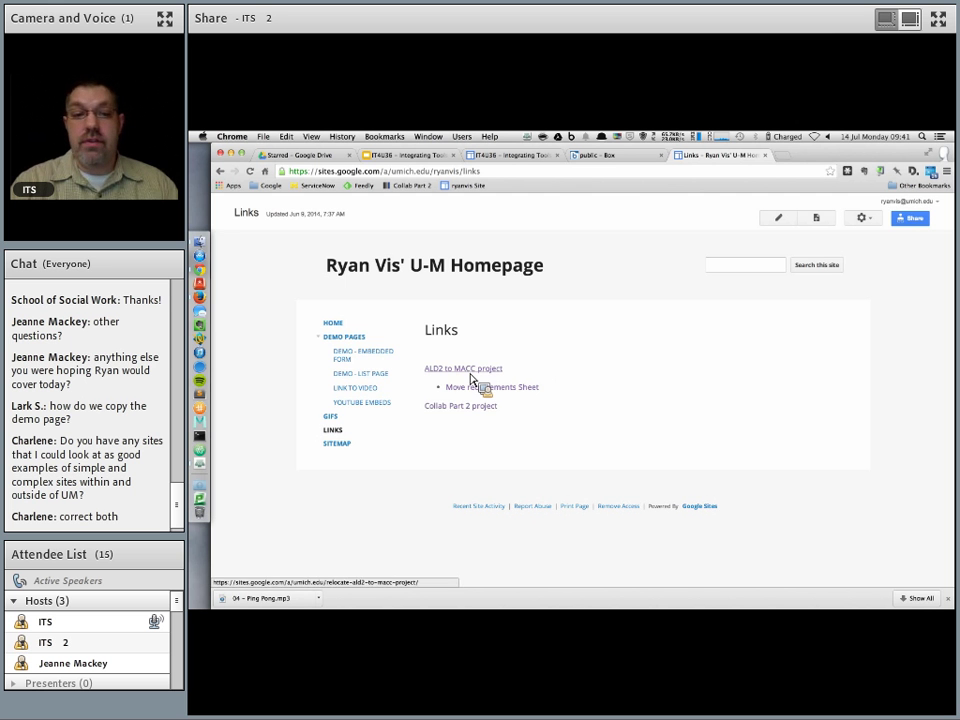
- Visit the Collab Part 2 site's Education, Enhancements and Transformation pages, then close its tab
{"action": "left_click", "coordinate": [452, 415]}
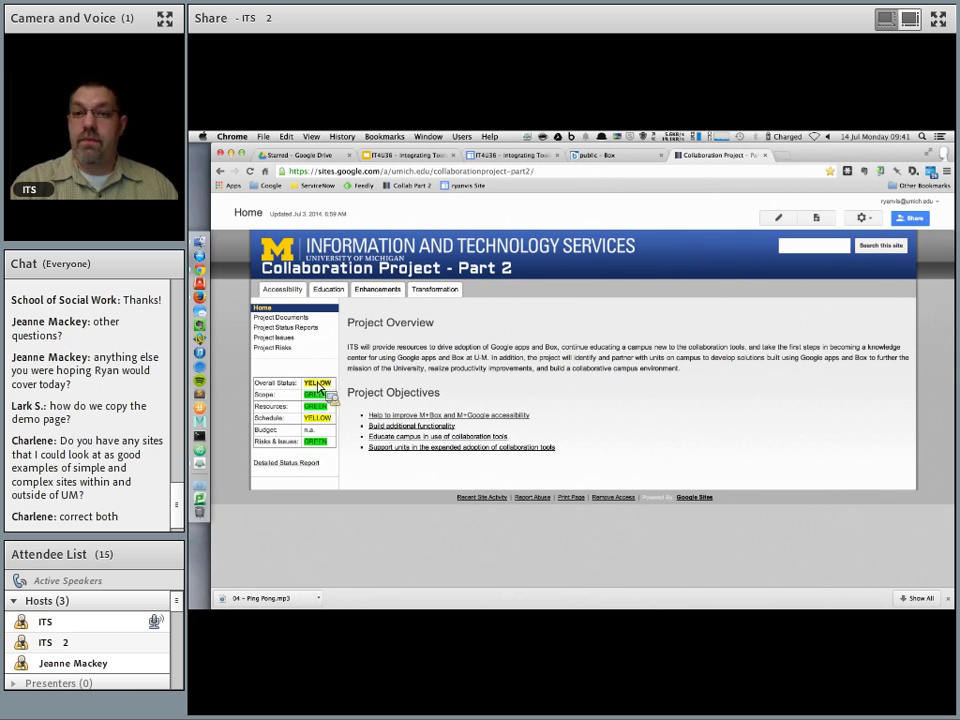
{"action": "left_click", "coordinate": [328, 289]}
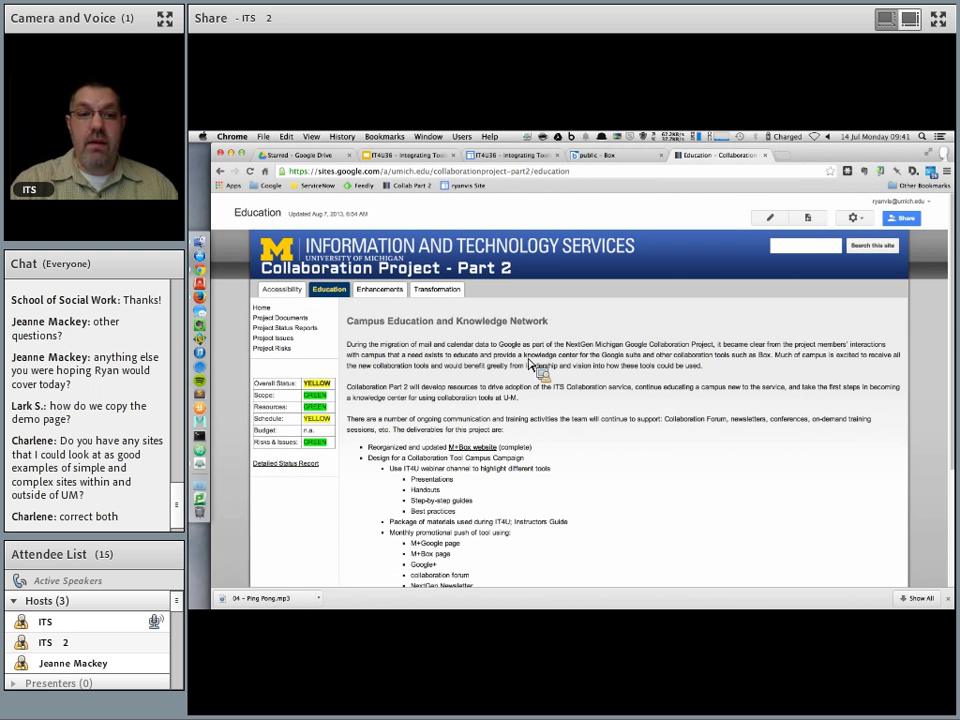
{"action": "left_click", "coordinate": [391, 298]}
{"action": "left_click", "coordinate": [445, 292]}
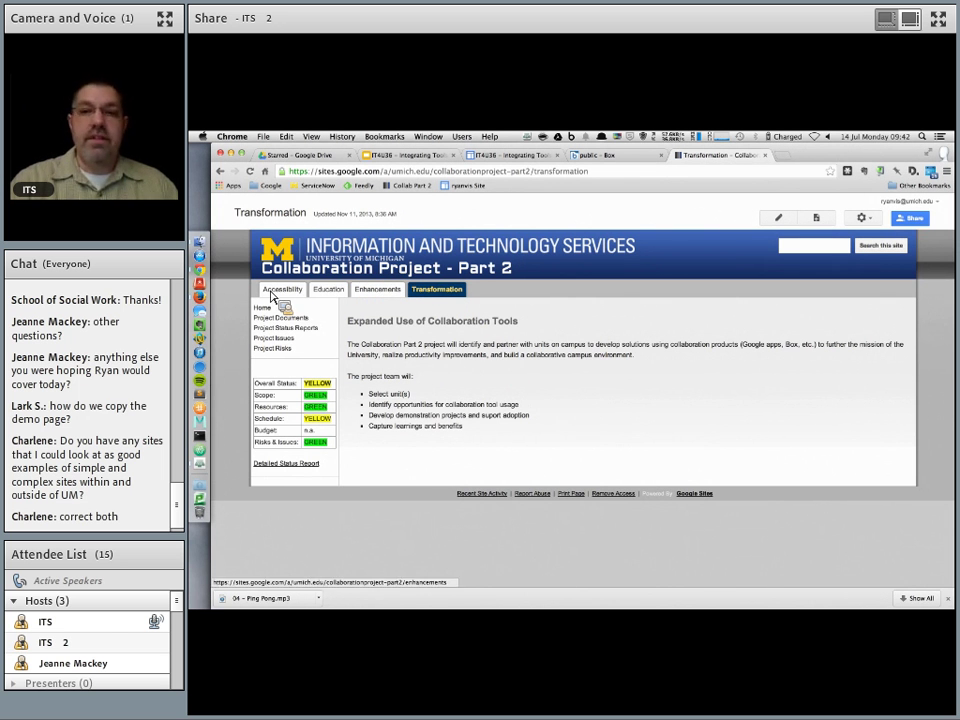
{"action": "left_click", "coordinate": [765, 156]}
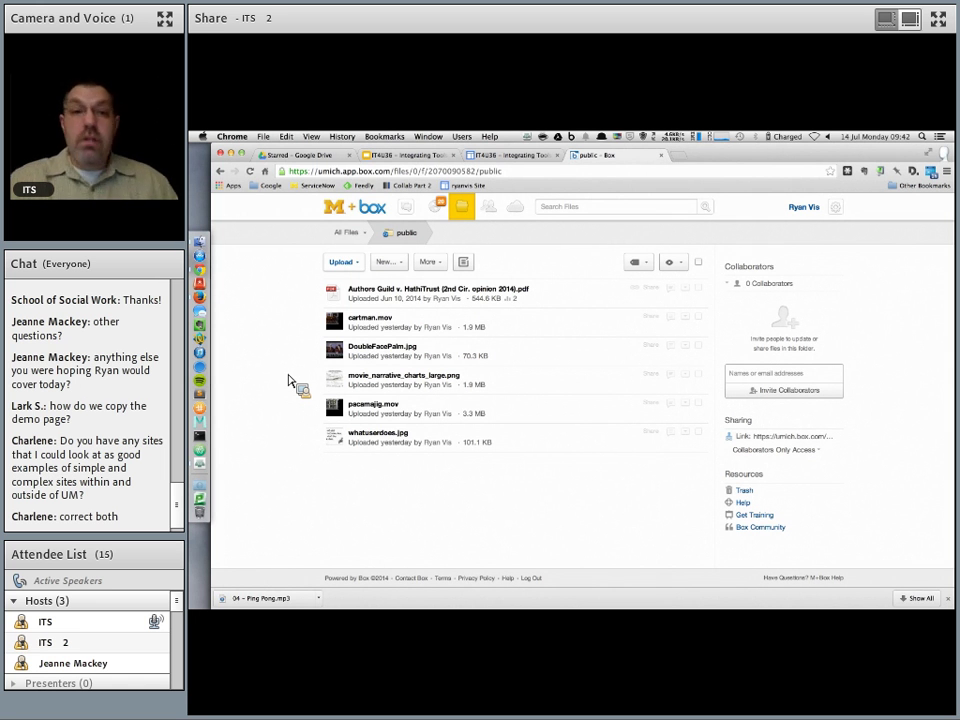
- Switch from the Box public folder tab back to the IT4U36 demo site
{"action": "left_click", "coordinate": [500, 171]}
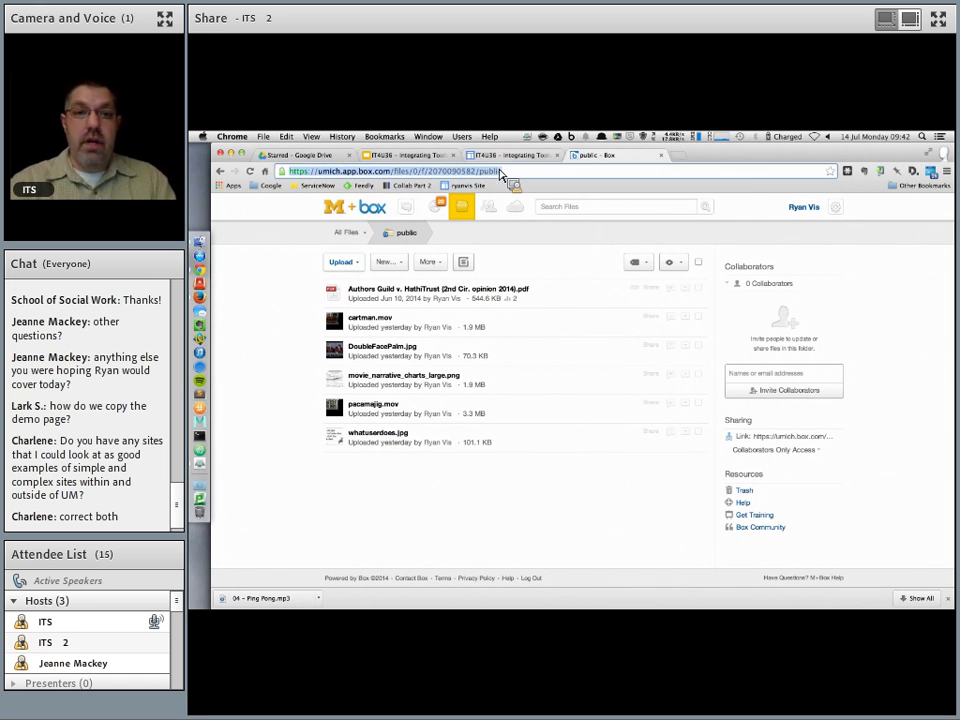
{"action": "left_click", "coordinate": [503, 156]}
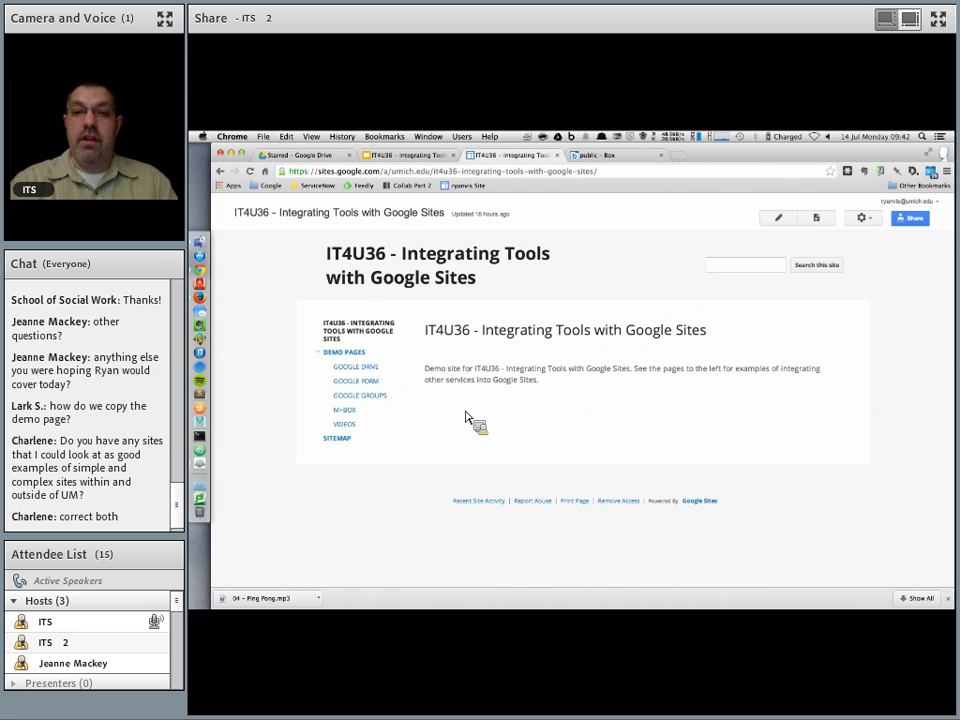